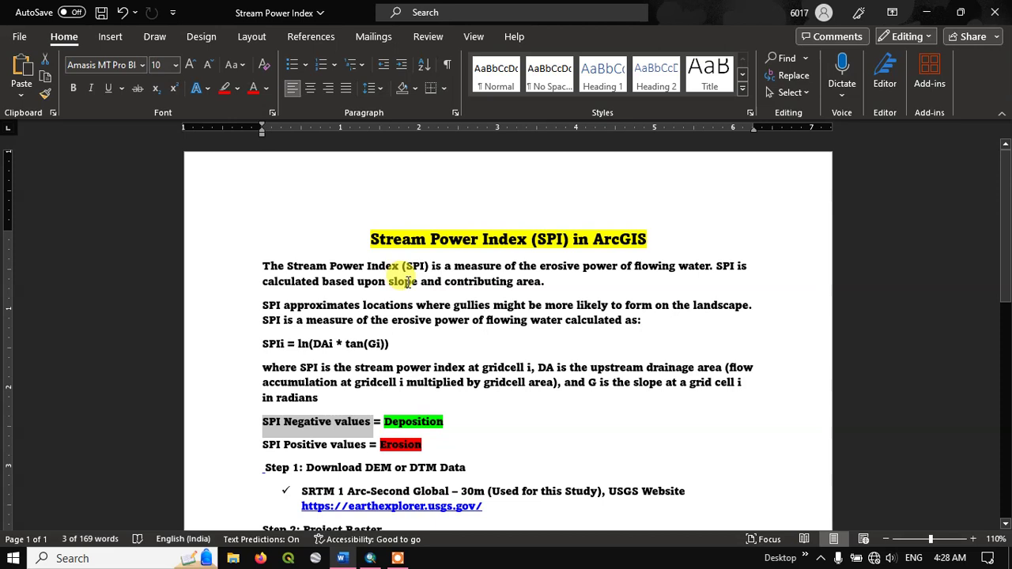
Read the Stream Power Index definition, its formula, and the meaning of negative and positive SPI values in the notes.
scroll(477, 285, down, 2)
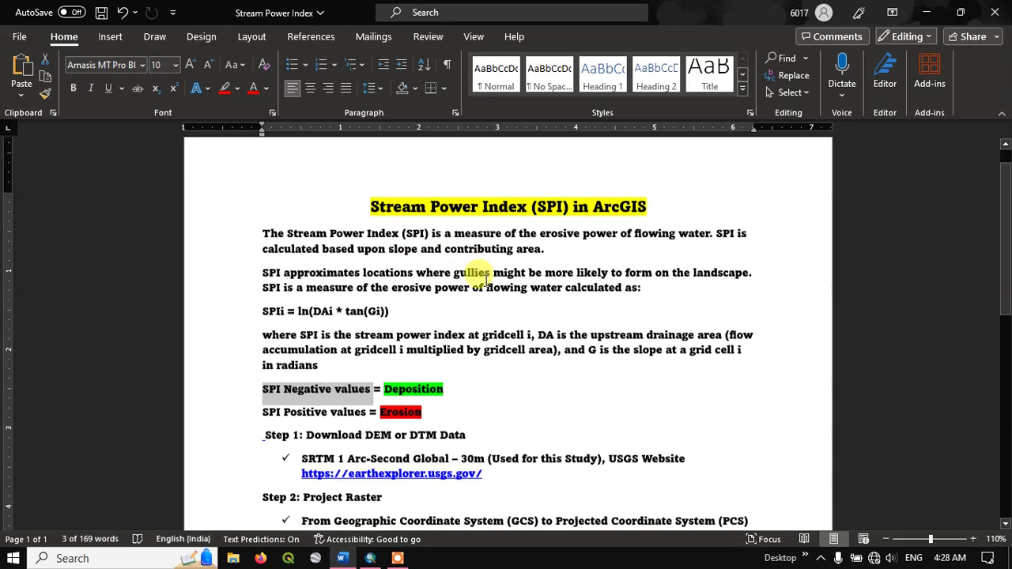
click(486, 345)
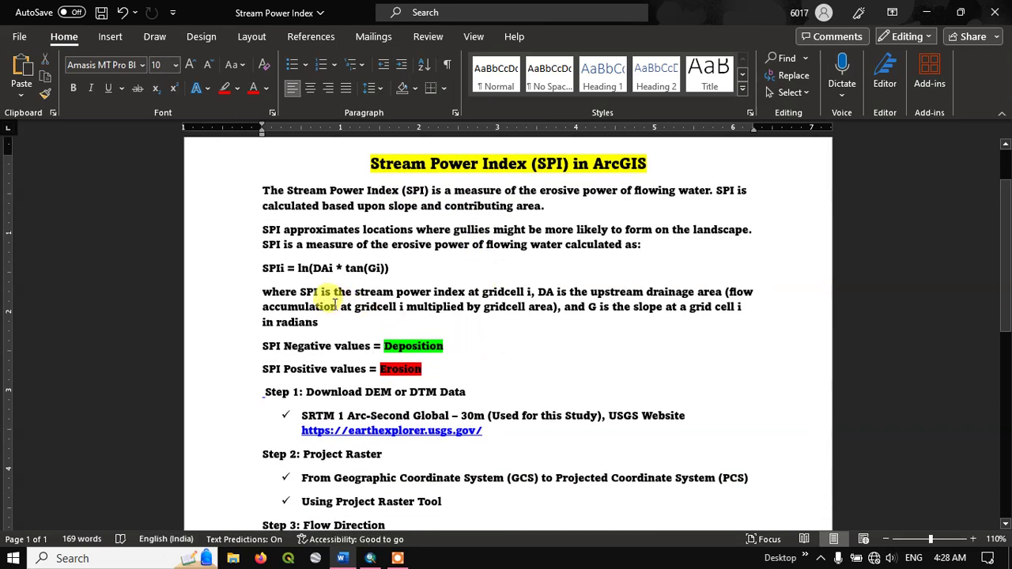
scroll(336, 304, down, 1)
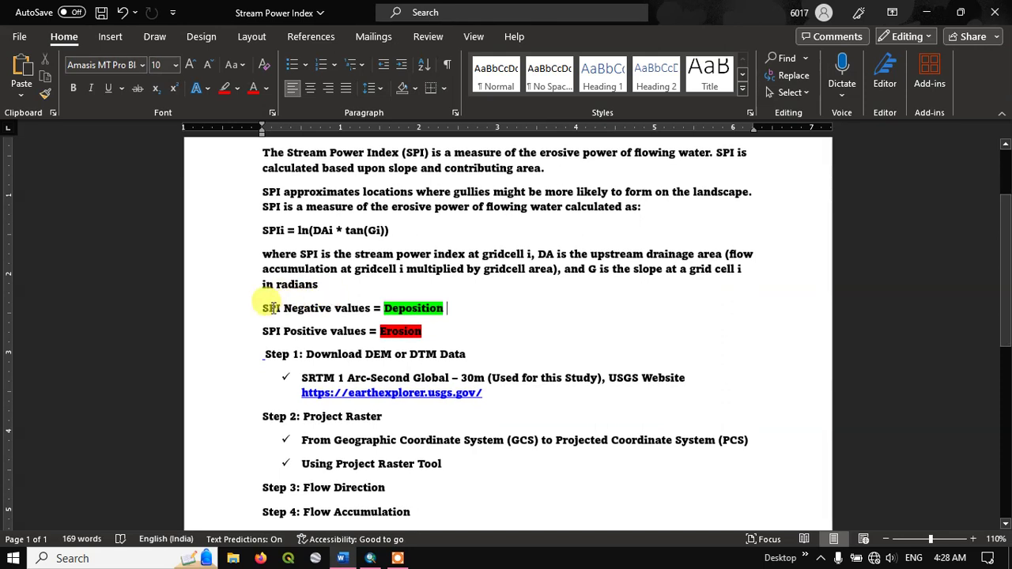
drag(263, 309, 335, 324)
click(338, 310)
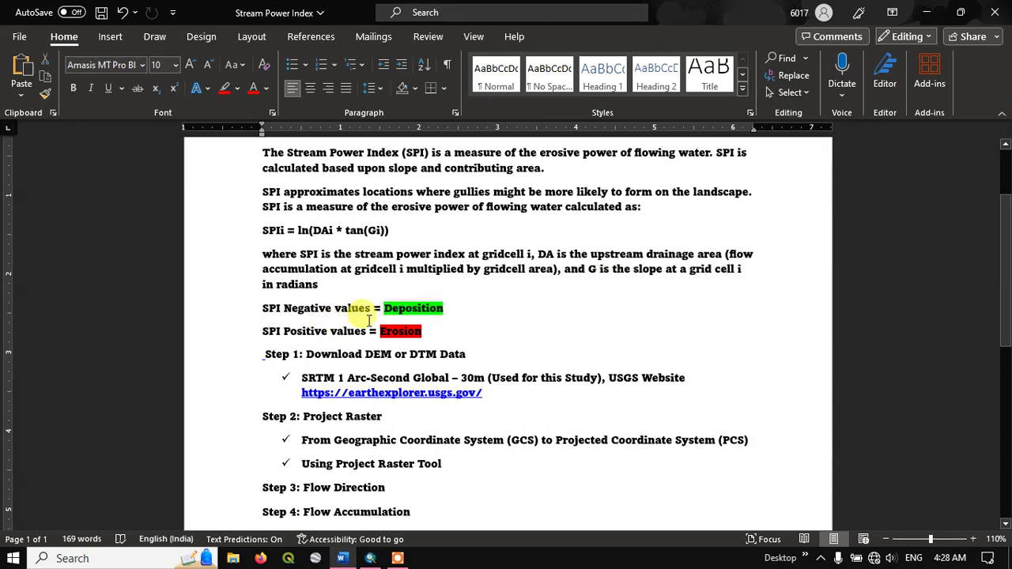
drag(383, 308, 445, 309)
click(278, 332)
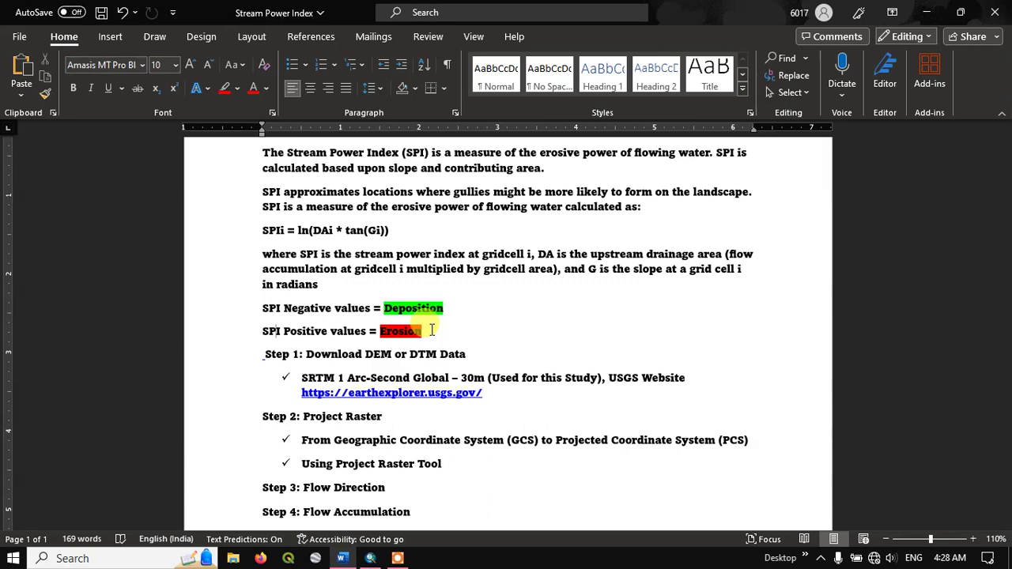
scroll(431, 330, down, 1)
scroll(431, 330, down, 2)
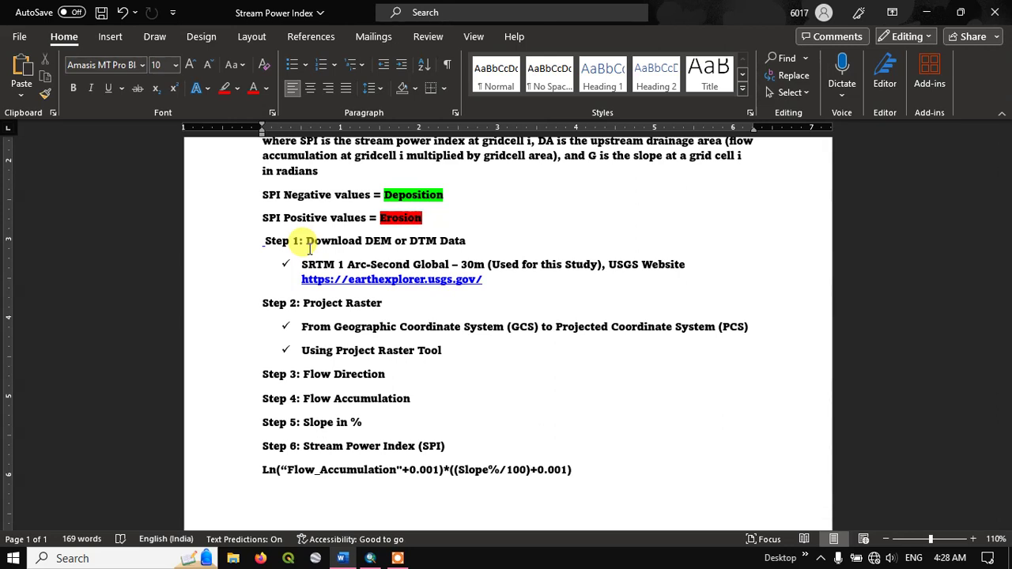
Review the workflow steps in the notes, from the slope in percent through the final Stream Power Index expression.
scroll(336, 276, down, 2)
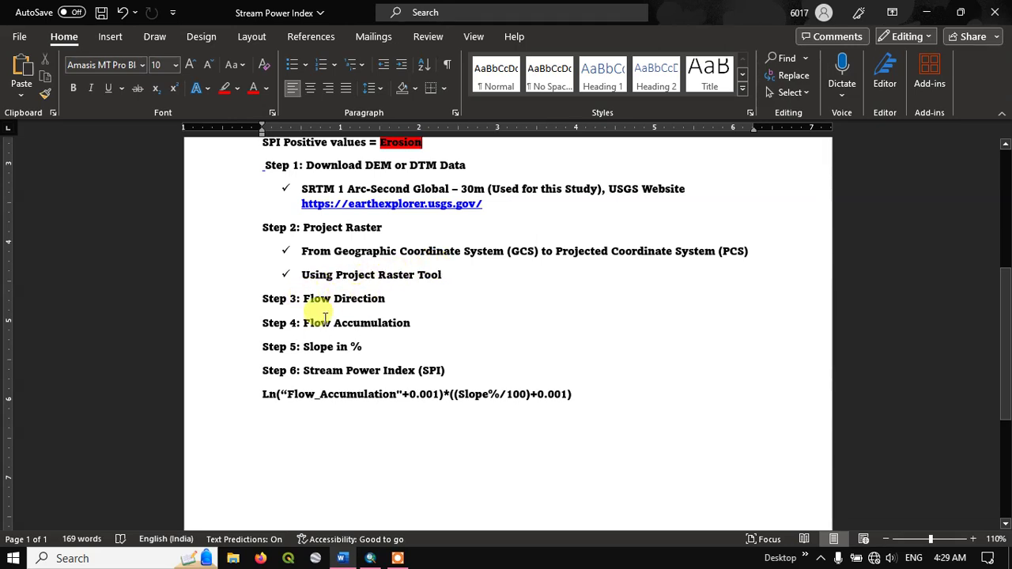
drag(304, 348, 361, 348)
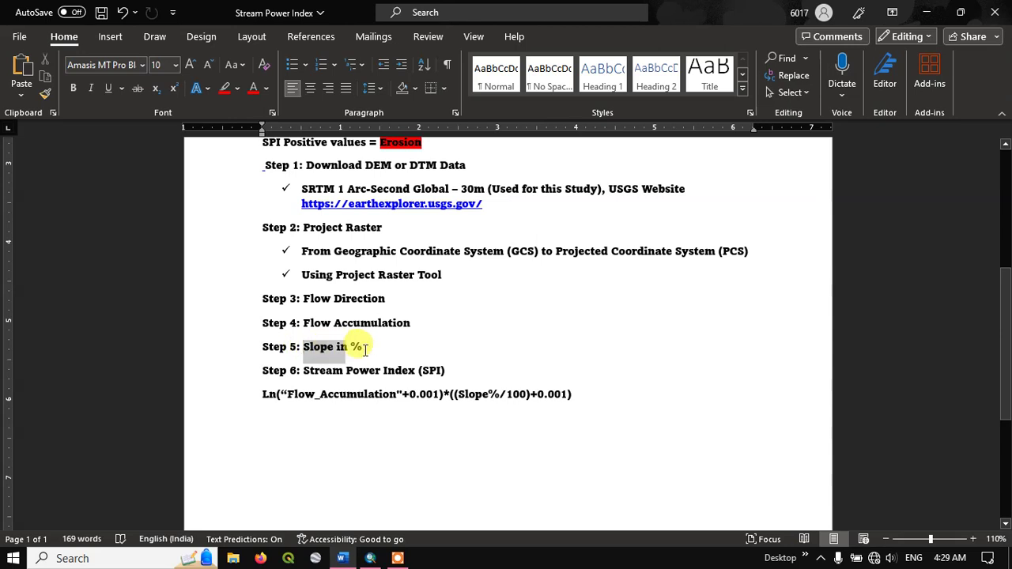
click(324, 378)
drag(303, 371, 447, 371)
click(262, 396)
drag(262, 396, 589, 398)
click(498, 421)
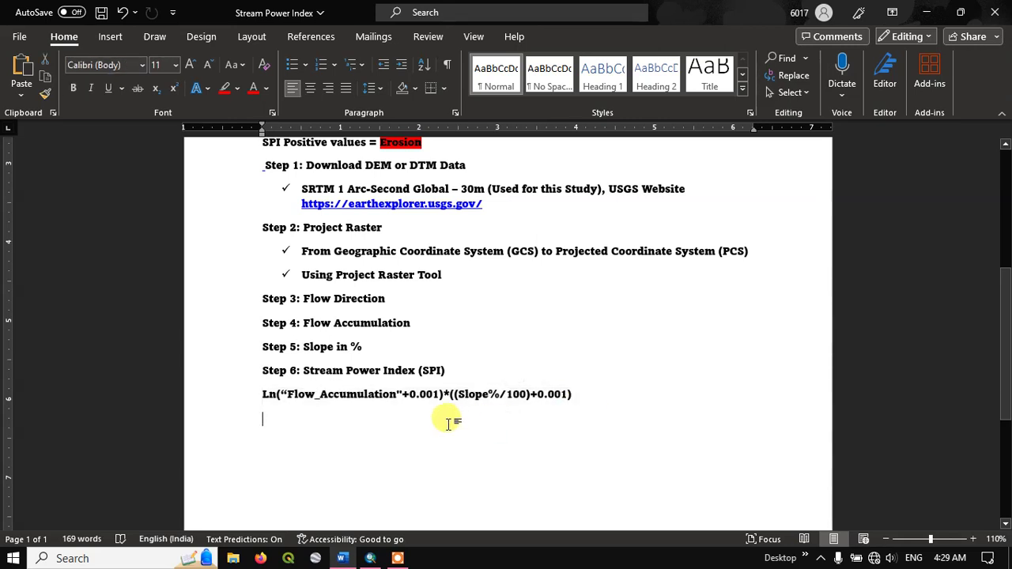
Switch to ArcMap and open the Project Raster tool from the Data Management raster projections and transformations toolset.
click(369, 559)
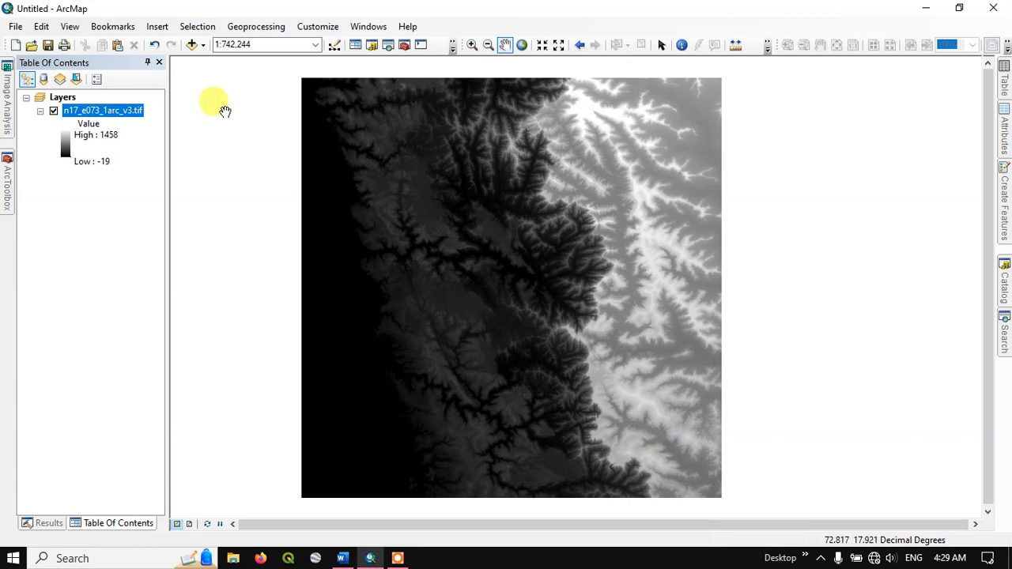
click(6, 190)
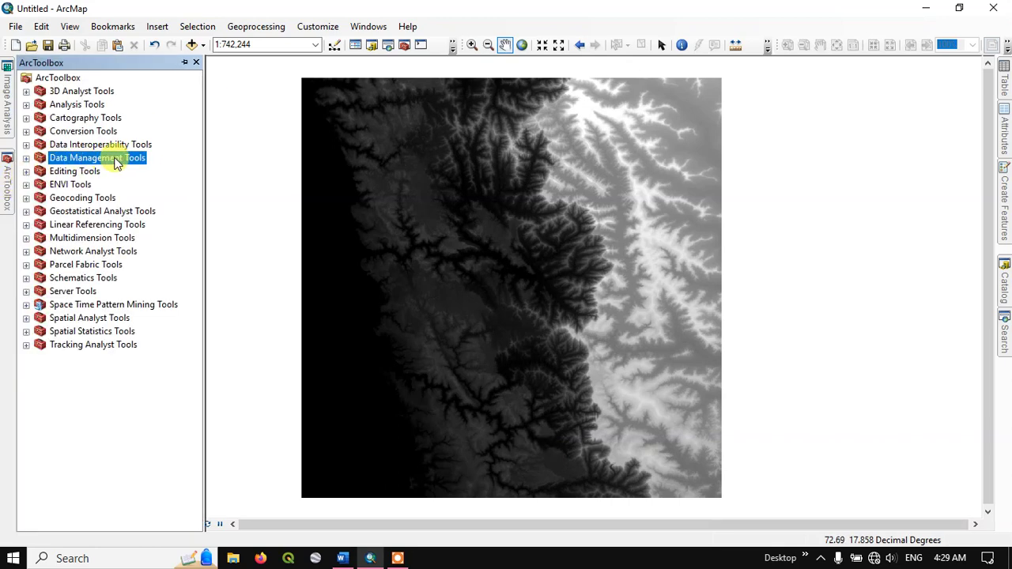
click(26, 158)
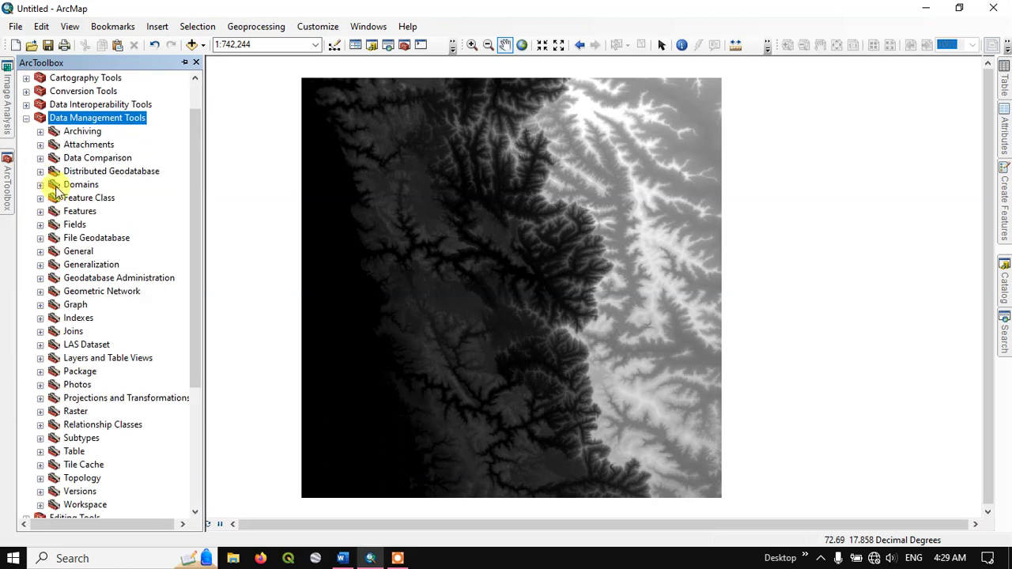
scroll(79, 206, down, 2)
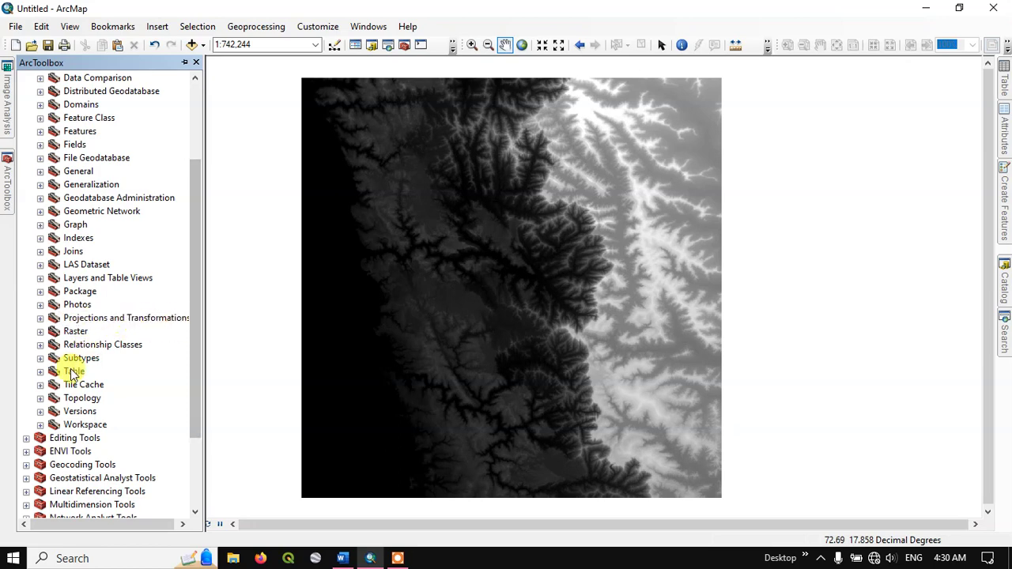
click(46, 317)
scroll(49, 318, down, 3)
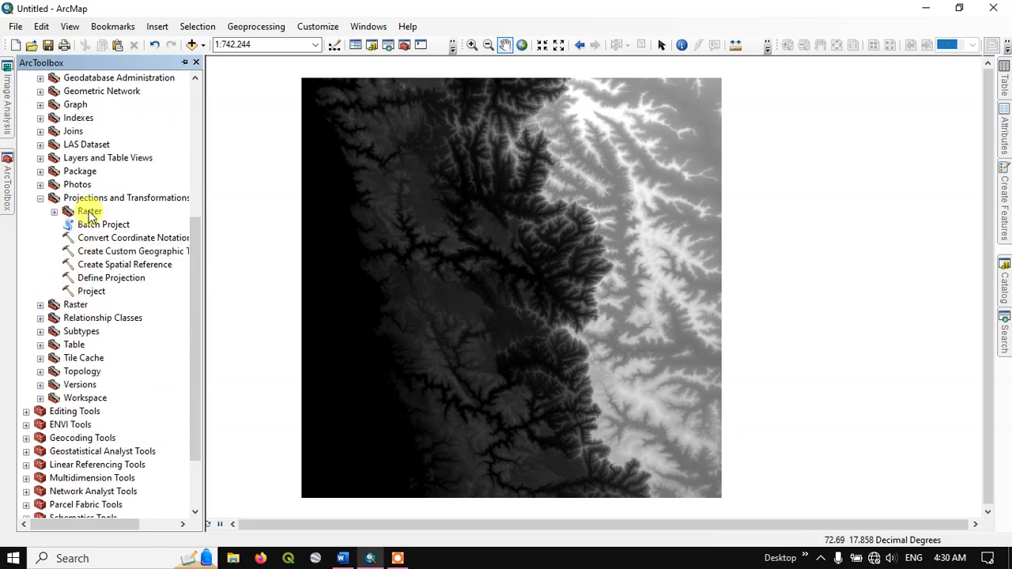
click(54, 212)
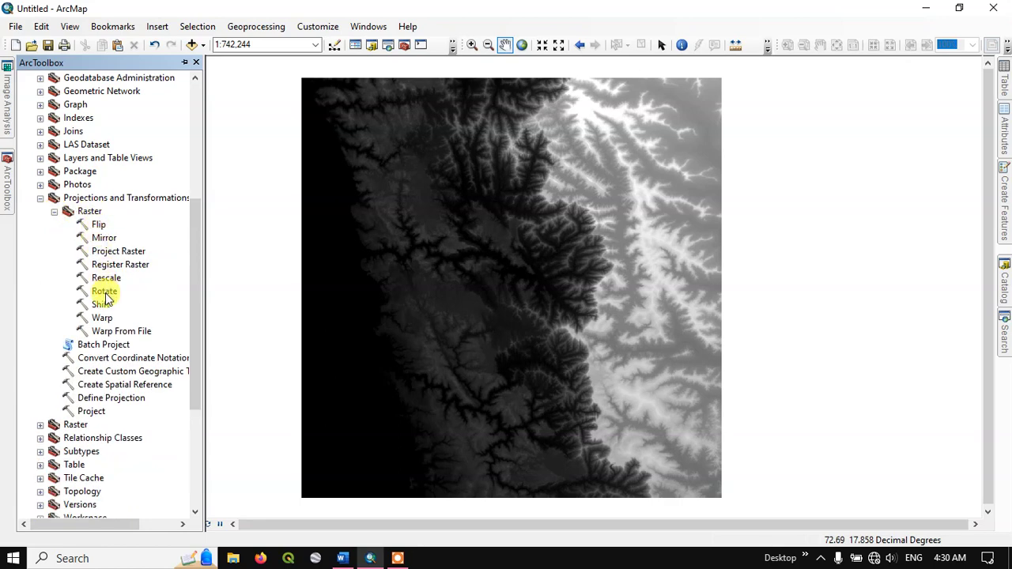
double_click(124, 254)
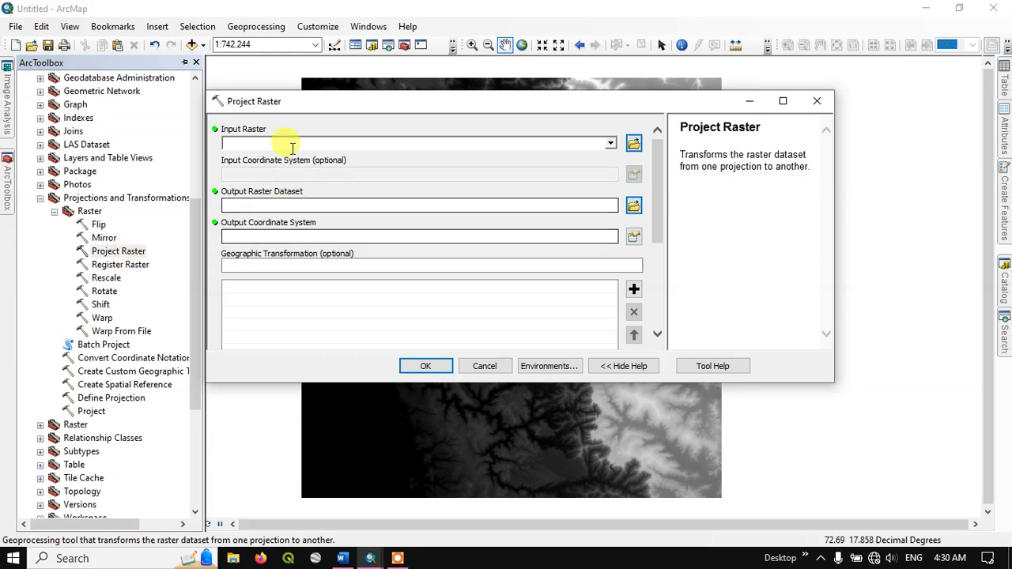
Show the table of contents and search the local tools for "Project Raster", using the name copied from the tool's help.
click(353, 45)
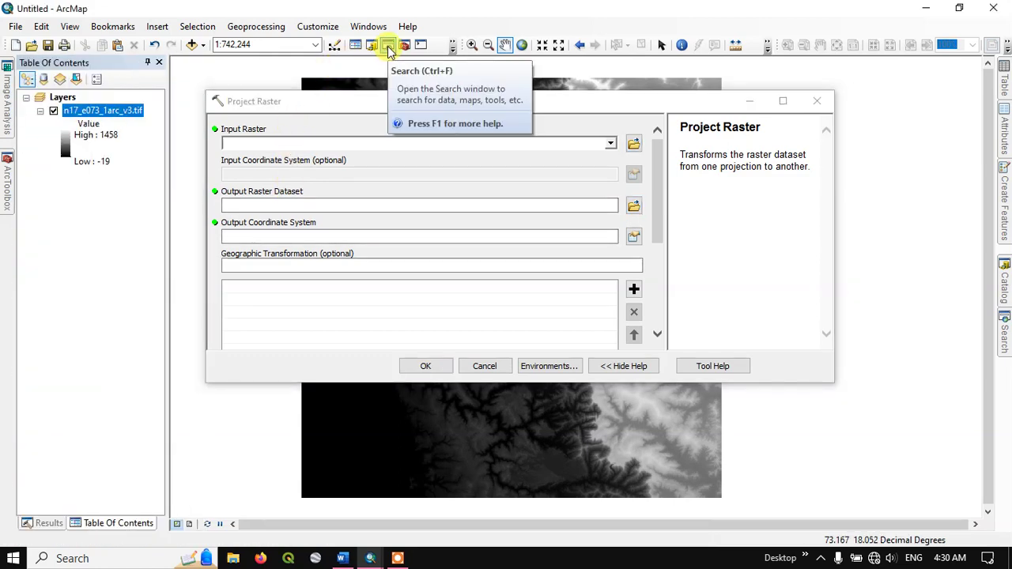
click(388, 48)
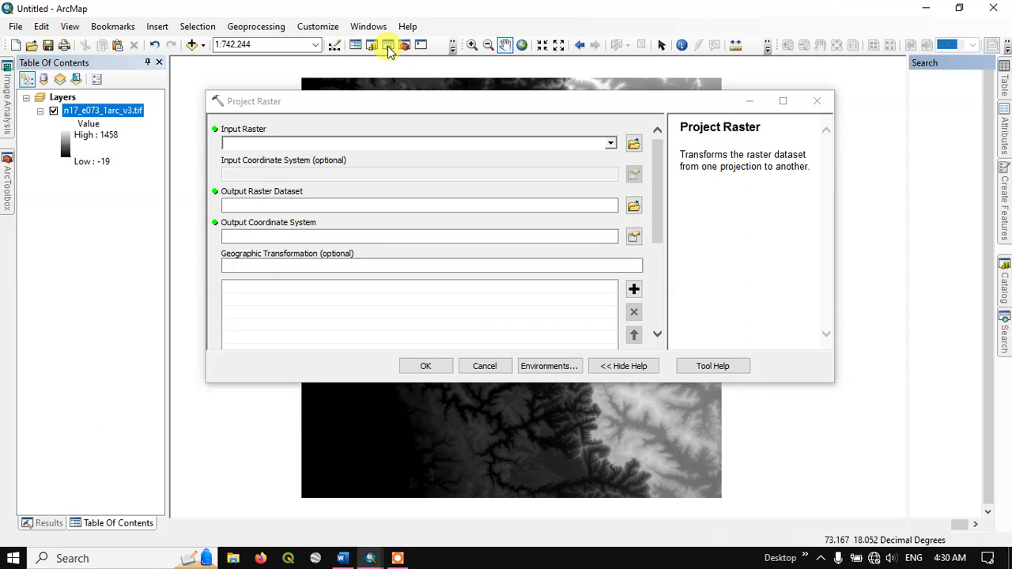
drag(690, 101, 545, 103)
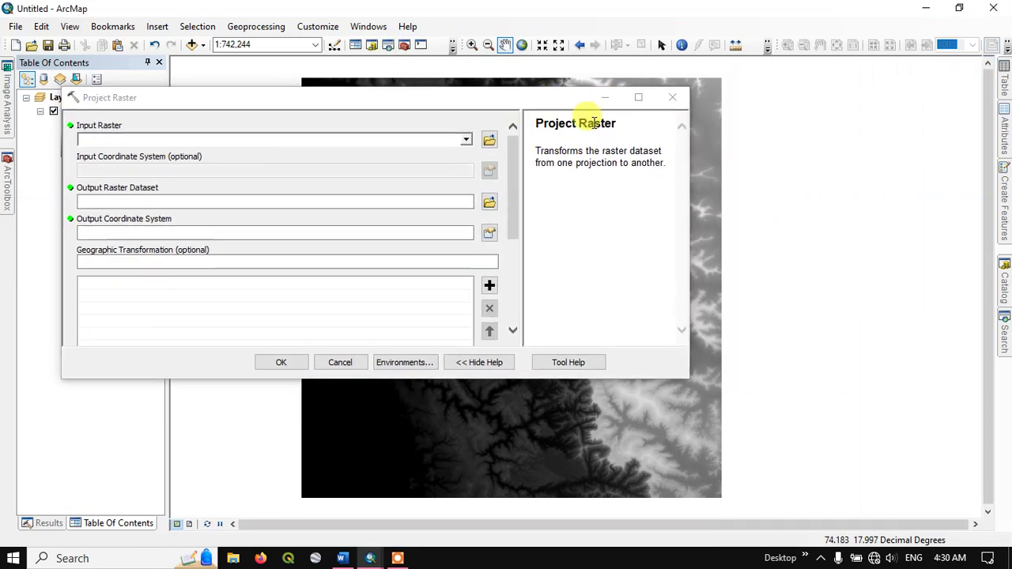
drag(529, 124, 628, 124)
key(ctrl+c)
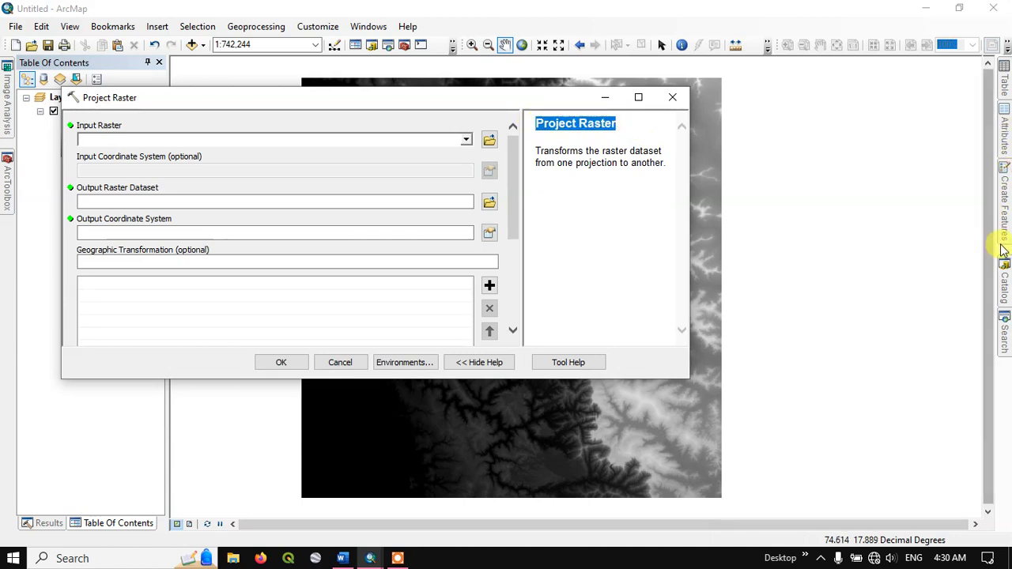
mouse_move(1006, 340)
click(806, 118)
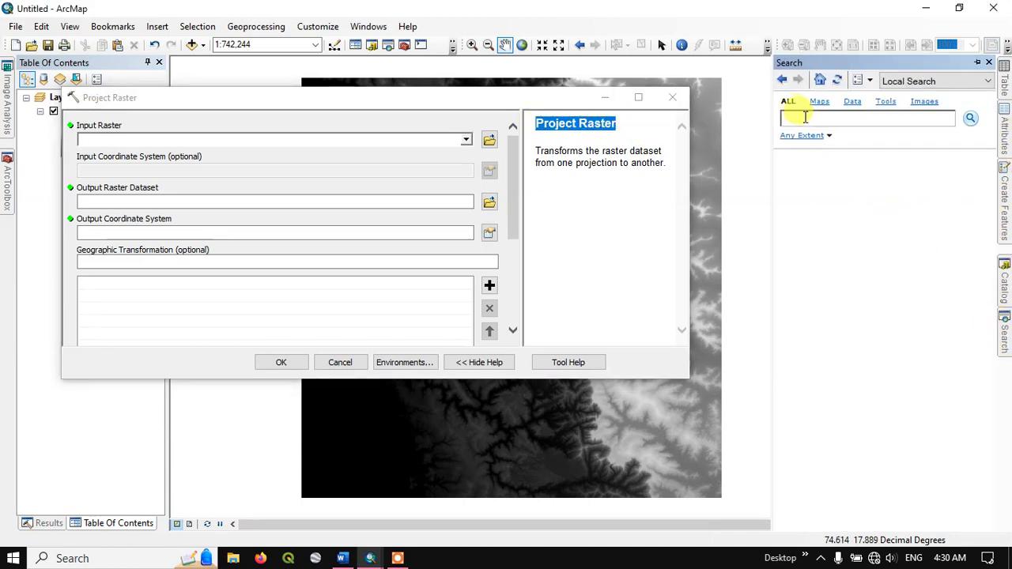
key(ctrl+v)
click(969, 118)
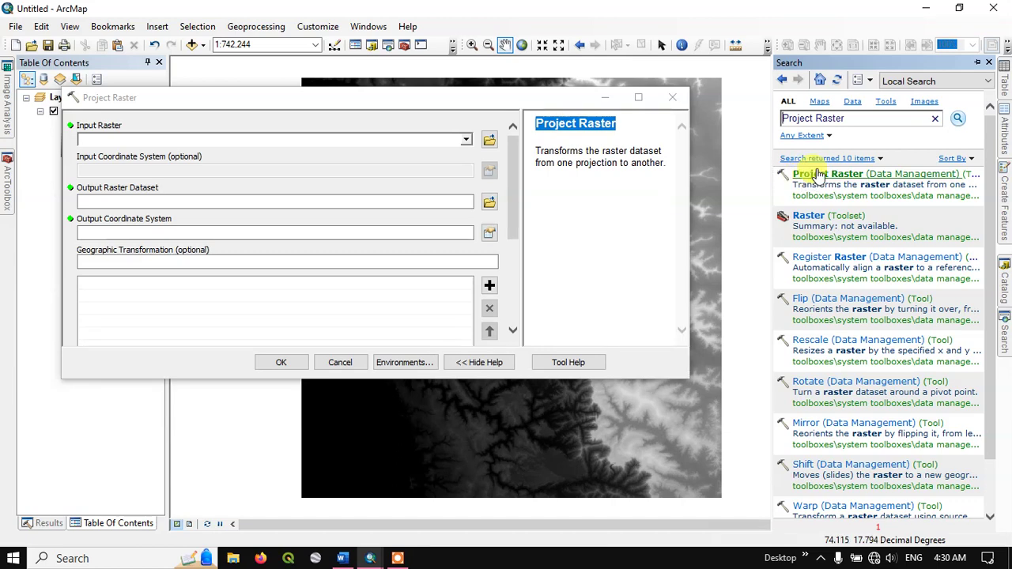
click(977, 65)
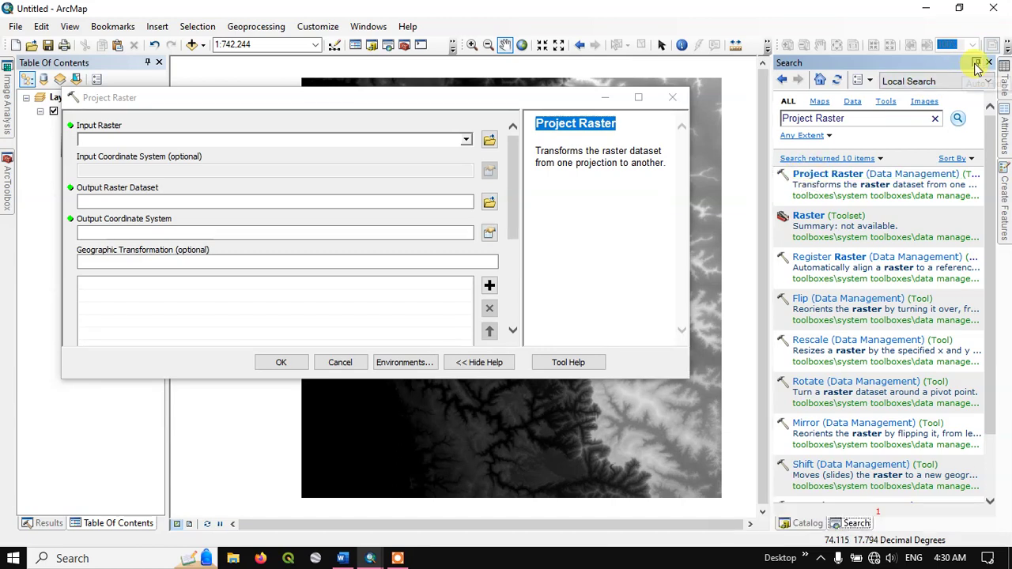
drag(399, 110, 593, 108)
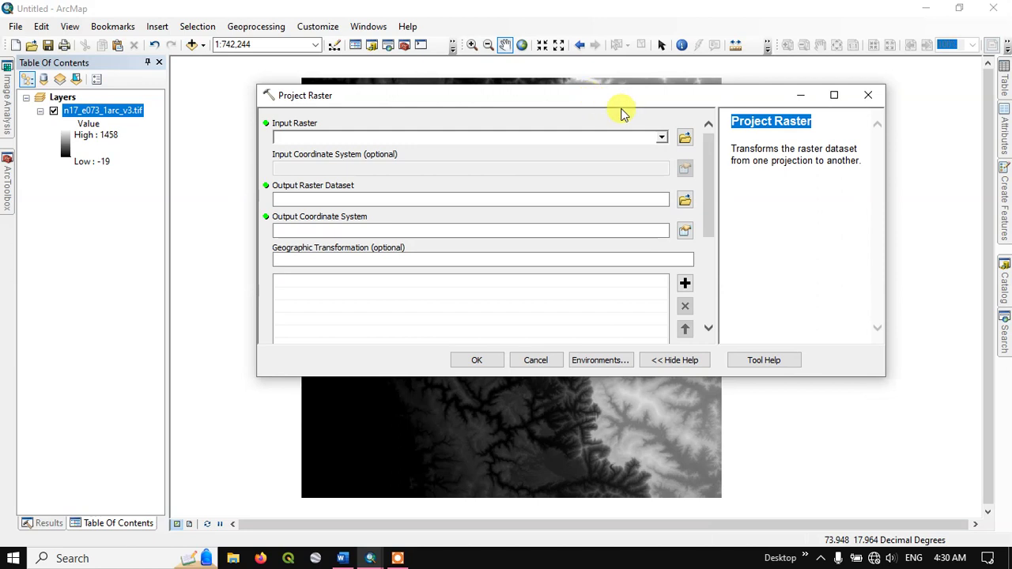
Set n17_e073_1arc_v3.tif as the input raster and save the output raster dataset as Projected in the SPI folder.
click(662, 139)
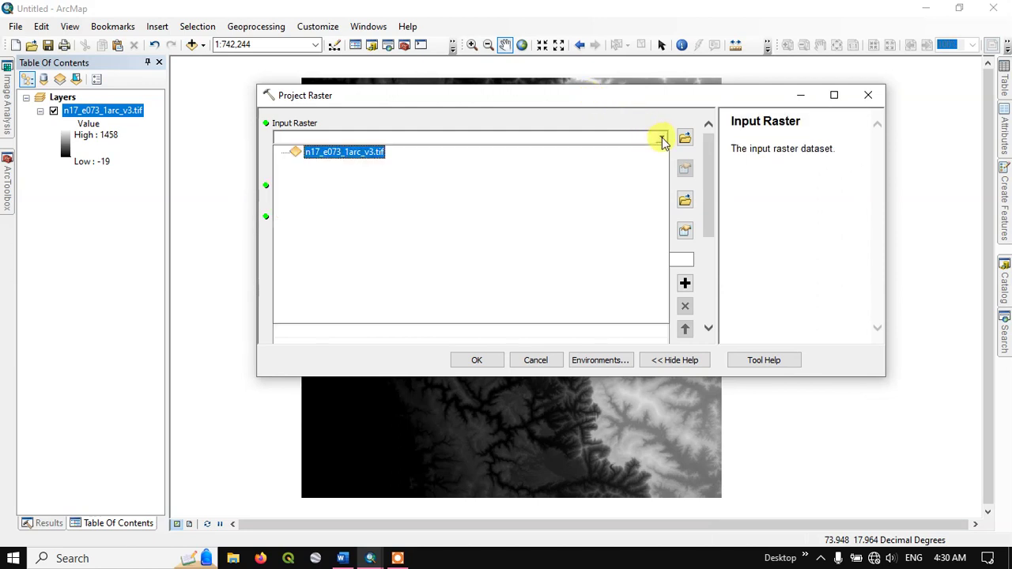
click(373, 152)
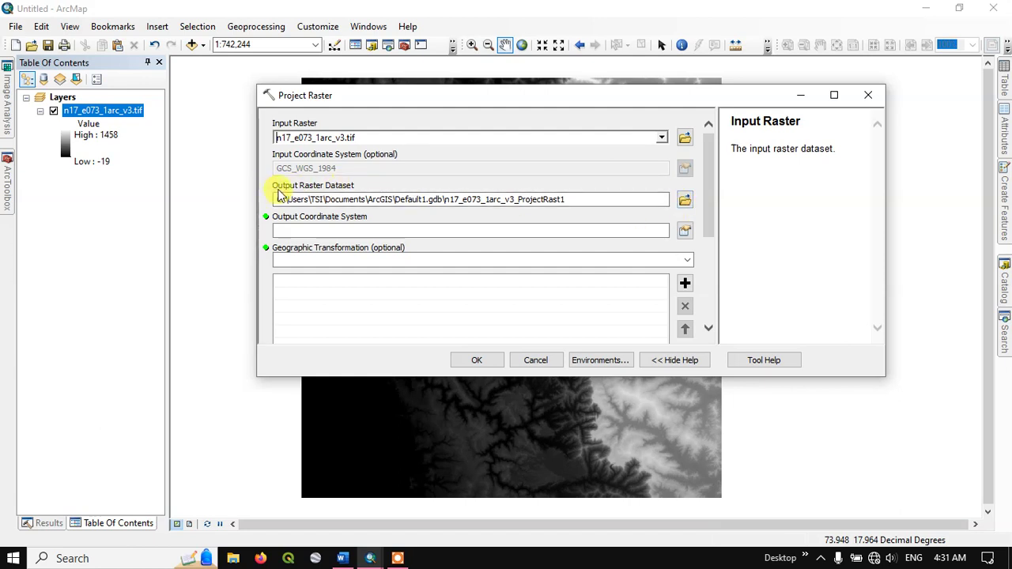
click(683, 199)
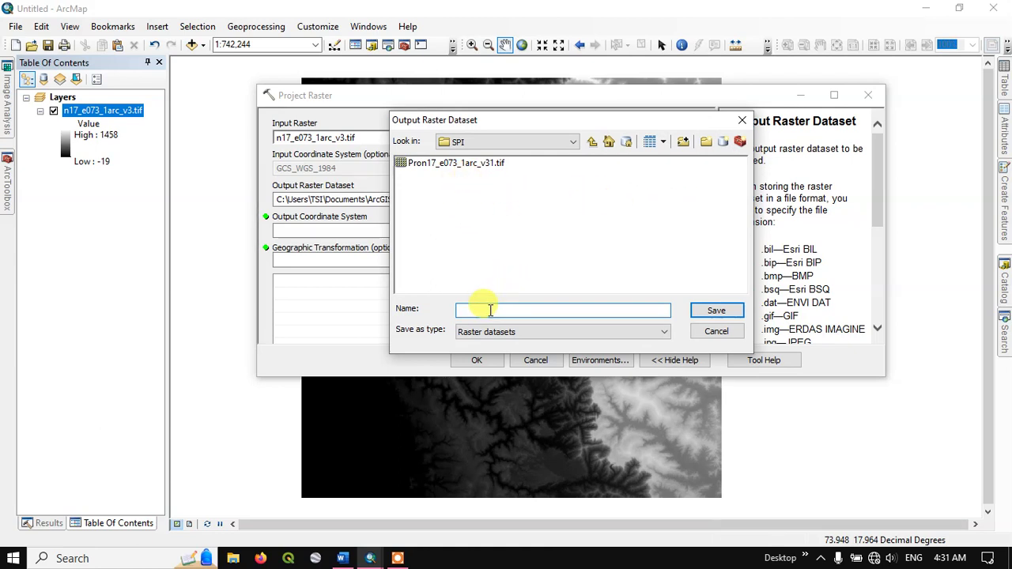
text(Projected)
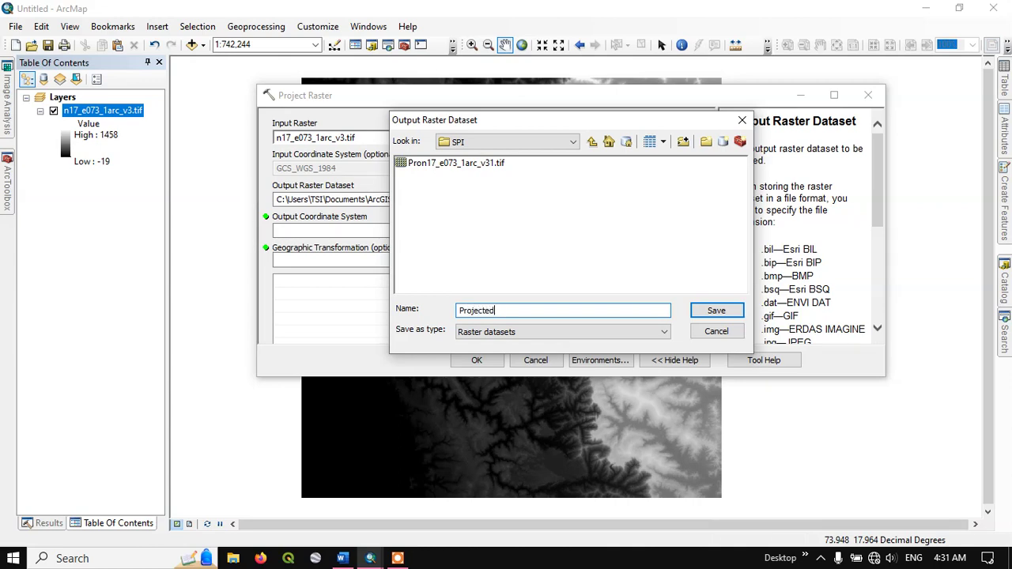
click(714, 312)
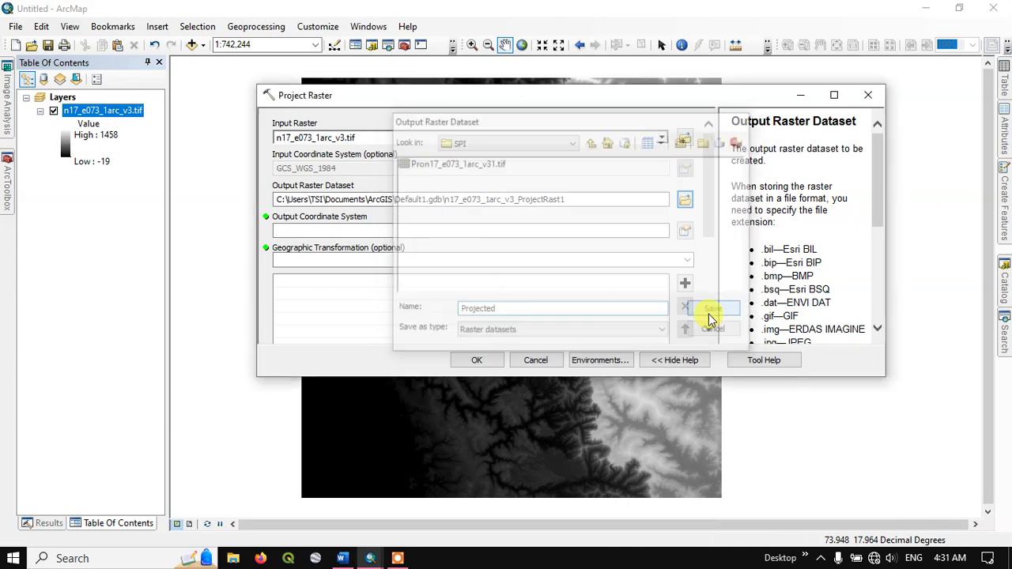
Set the output coordinate system to the projected WGS 1984 UTM Zone 43N and run Project Raster.
click(687, 231)
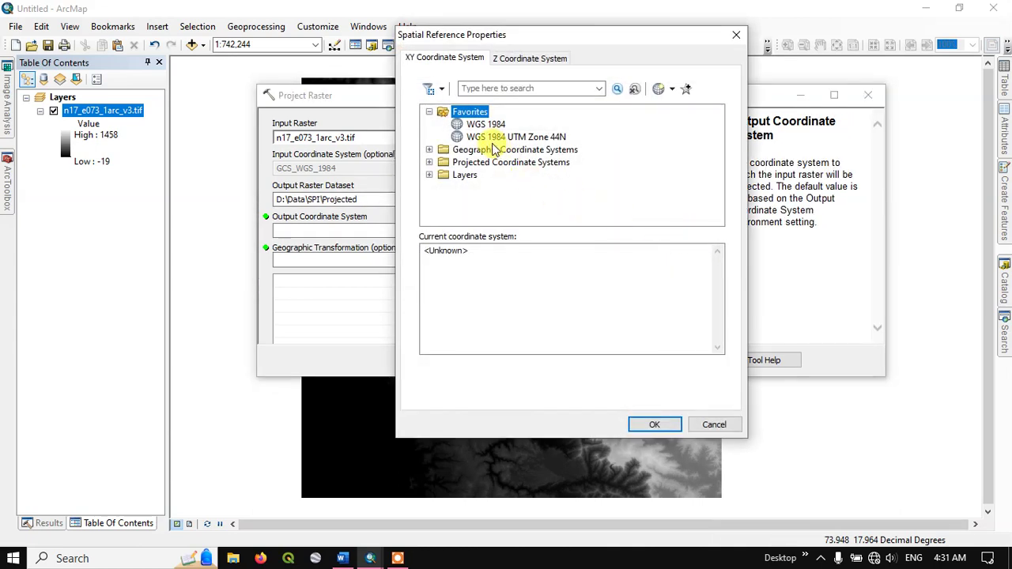
click(427, 162)
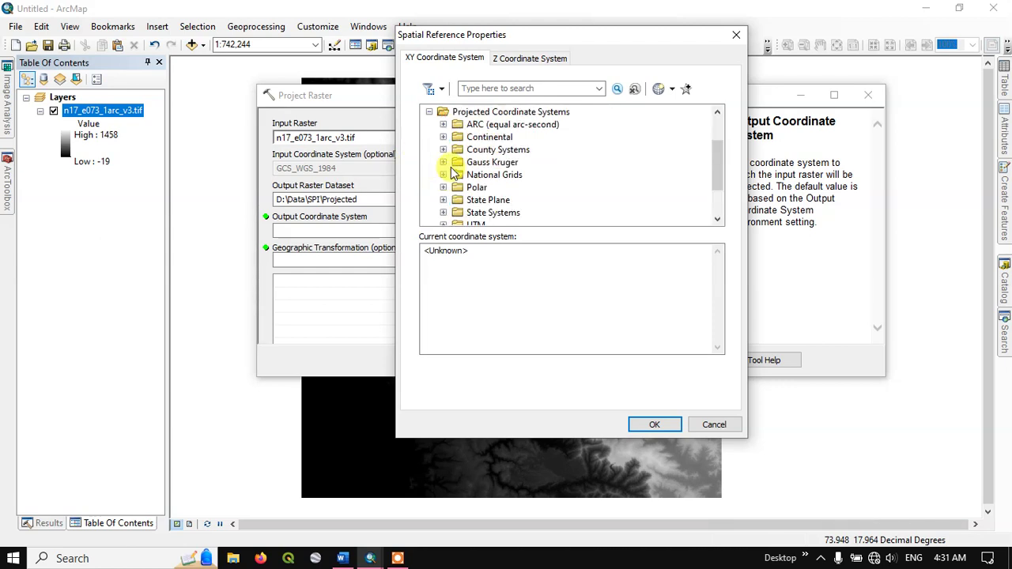
scroll(433, 170, down, 2)
click(443, 175)
scroll(504, 203, down, 3)
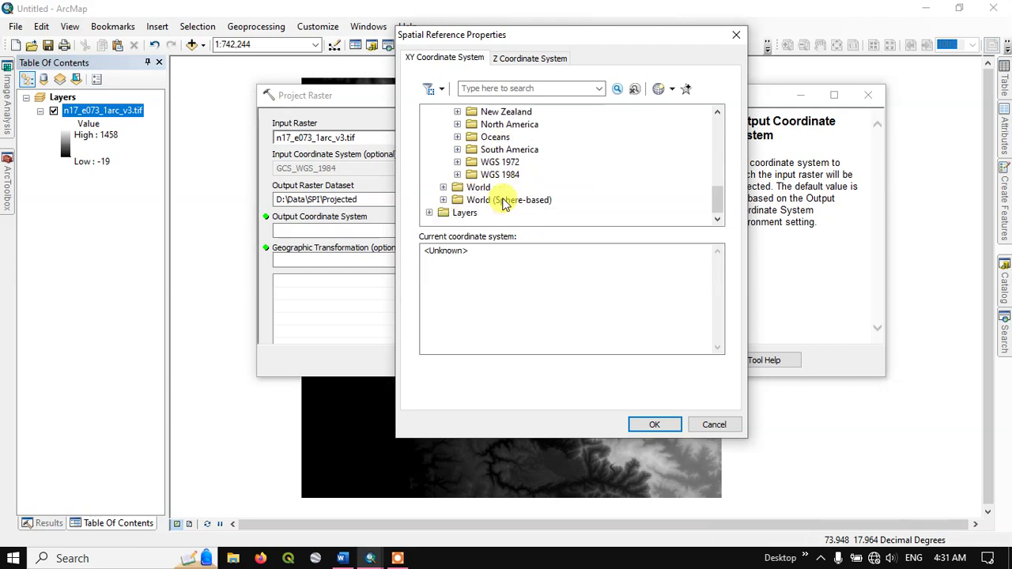
click(458, 175)
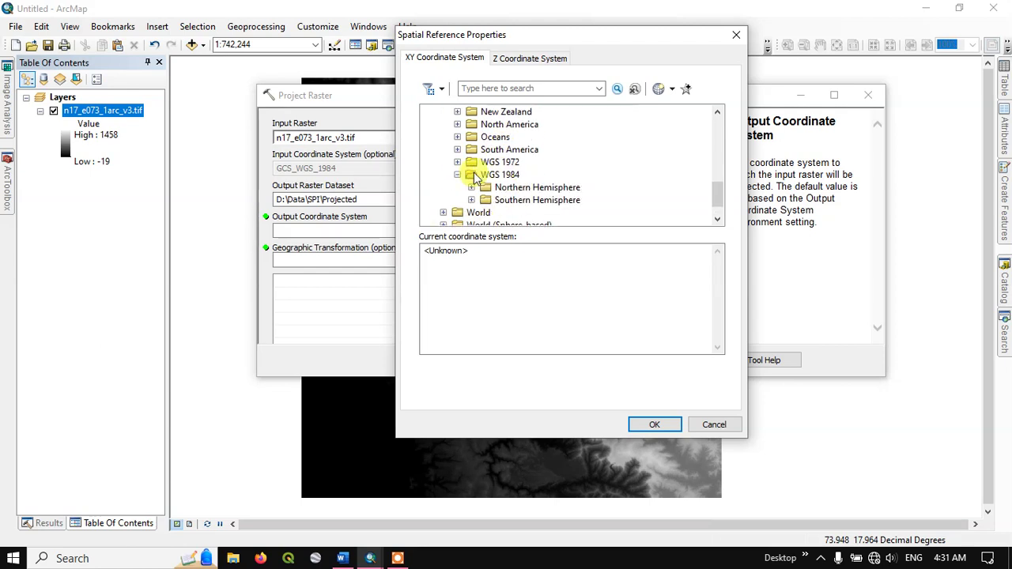
click(472, 187)
scroll(514, 189, down, 15)
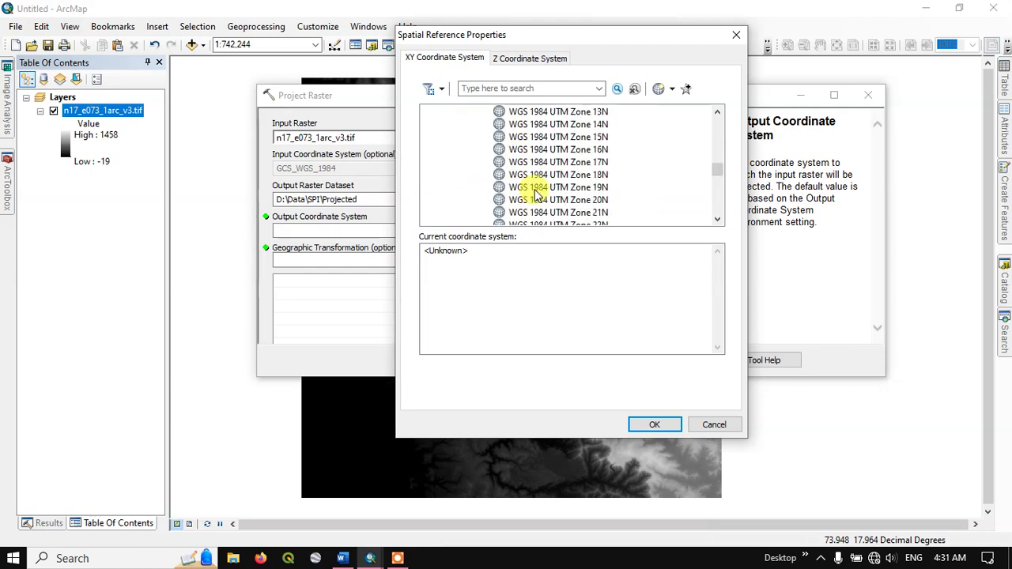
scroll(601, 181, down, 3)
click(600, 190)
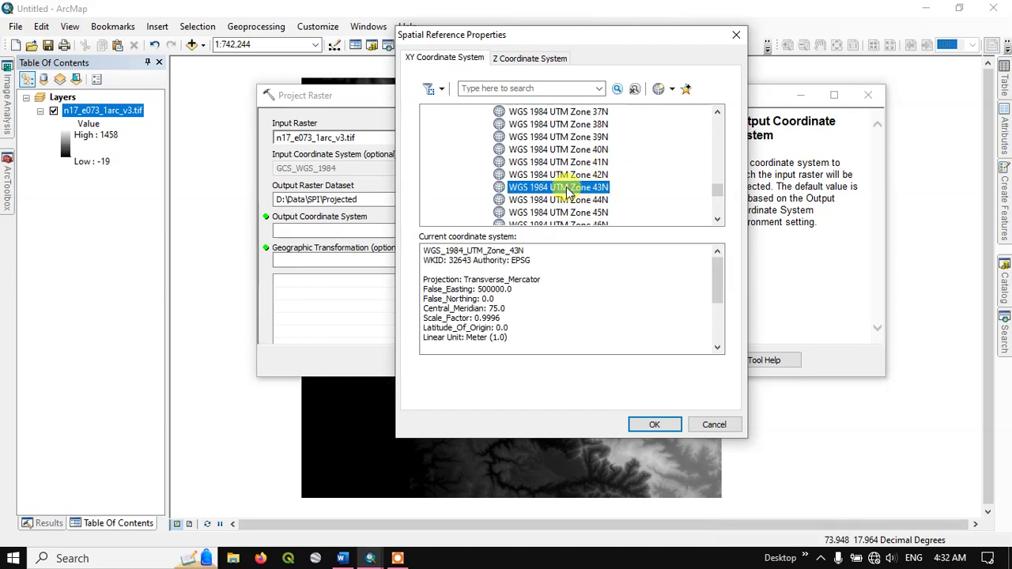
click(655, 424)
drag(706, 215, 707, 321)
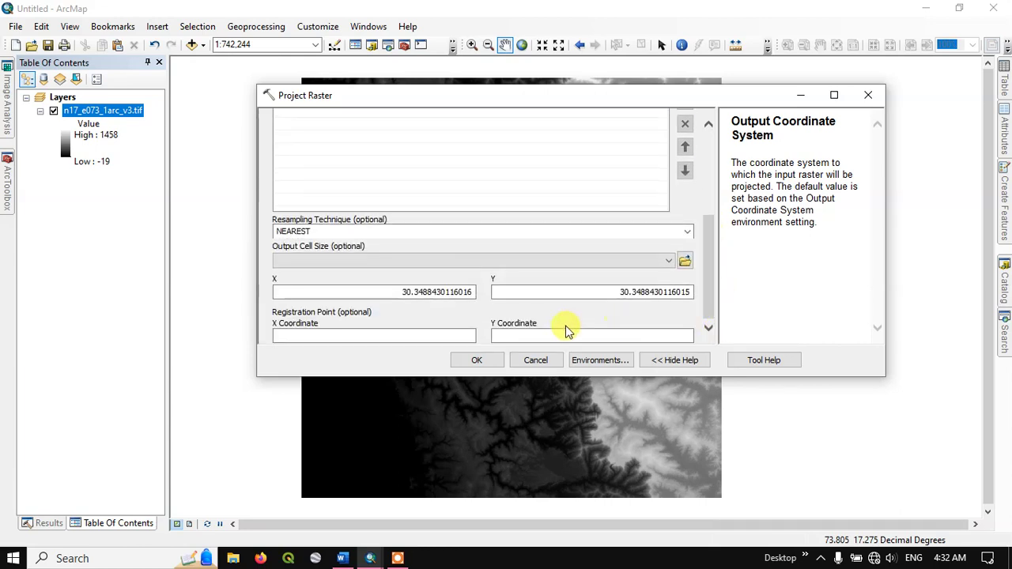
click(475, 357)
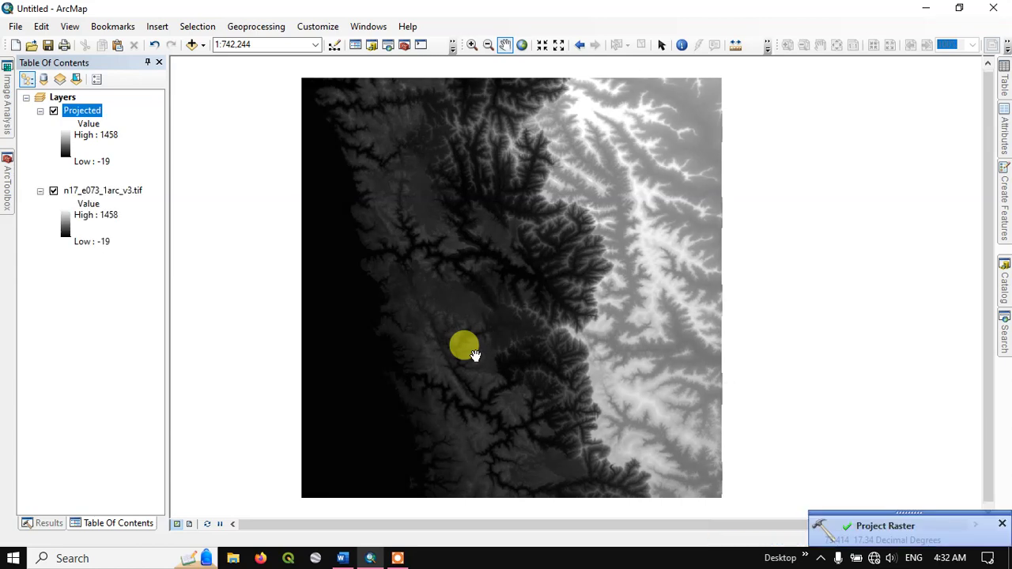
Turn off the original n17_e073_1arc_v3.tif layer and remove it from the map.
click(54, 192)
click(75, 190)
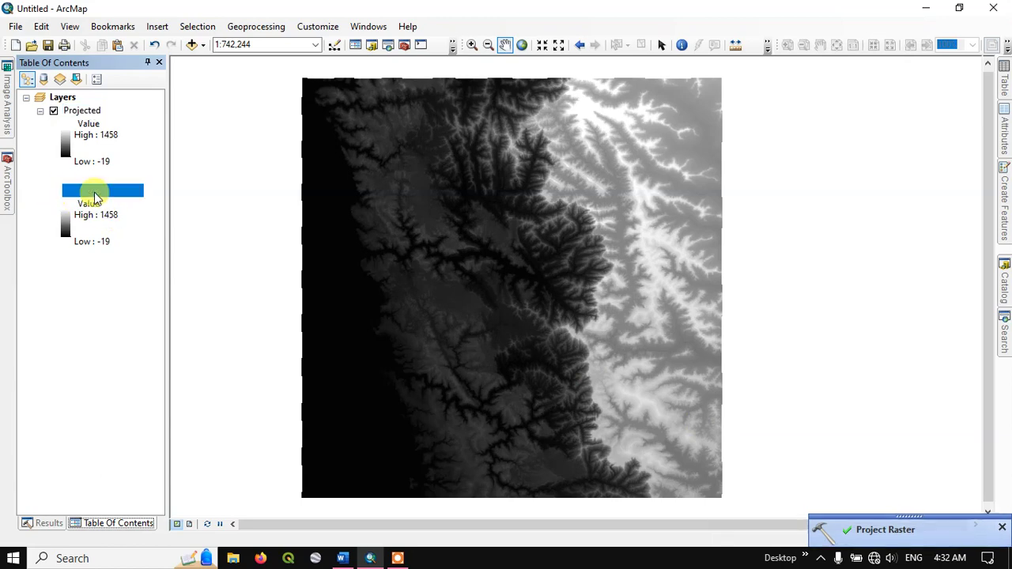
click(95, 190)
right_click(123, 193)
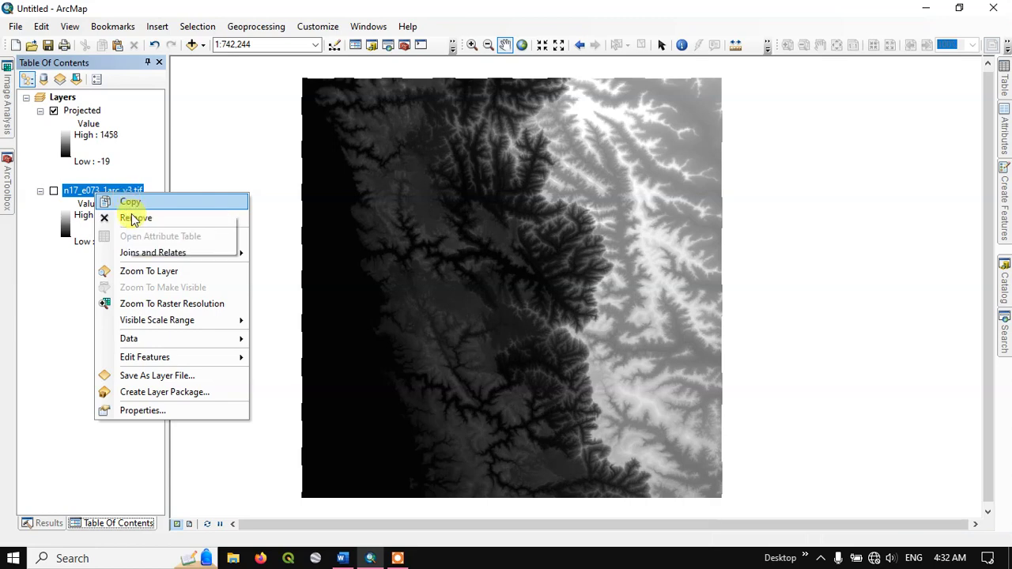
click(130, 217)
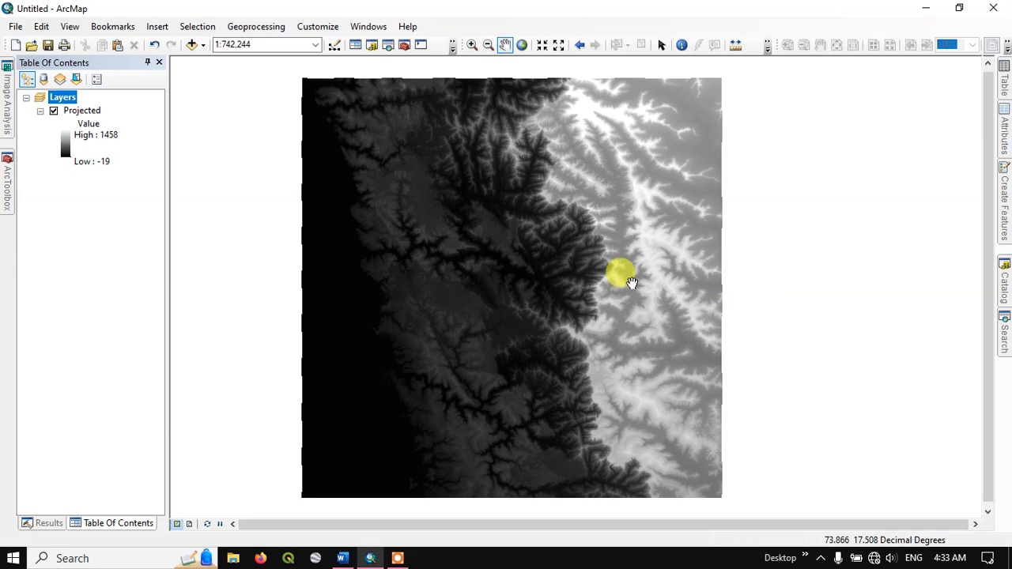
Open the Fill tool from the Spatial Analyst Hydrology toolset and set Projected as the input surface raster.
mouse_move(4, 185)
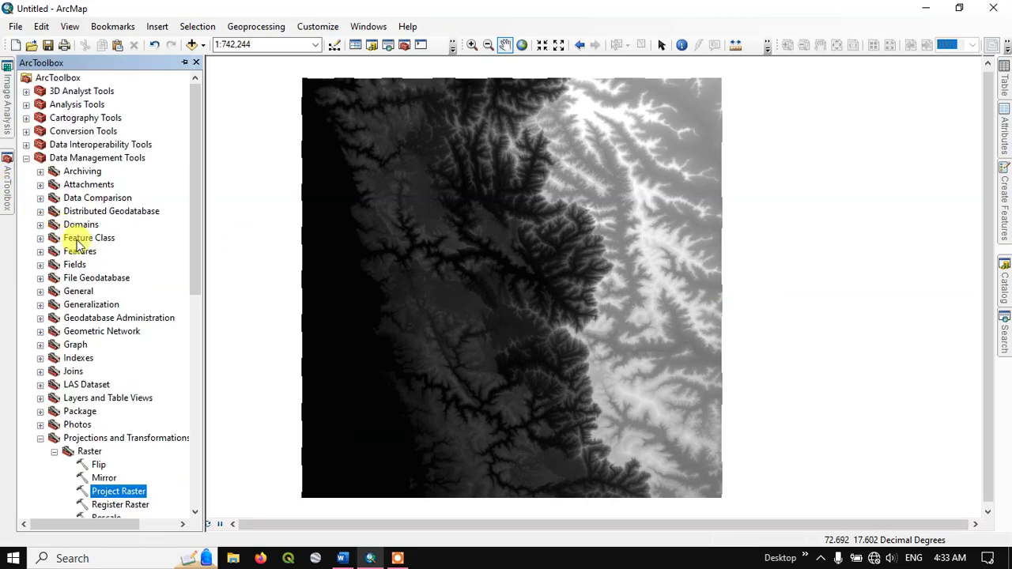
scroll(78, 237, down, 11)
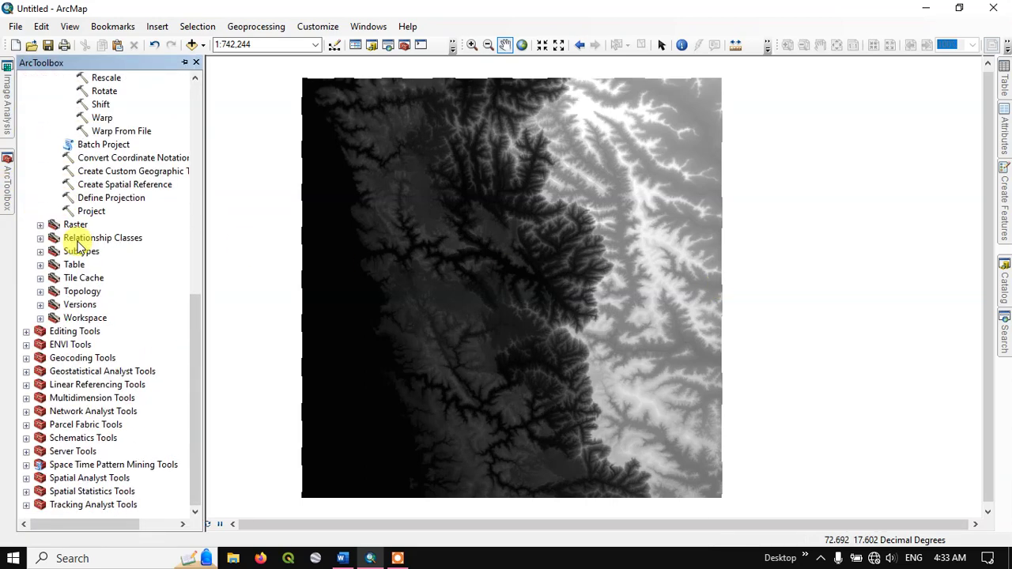
click(27, 478)
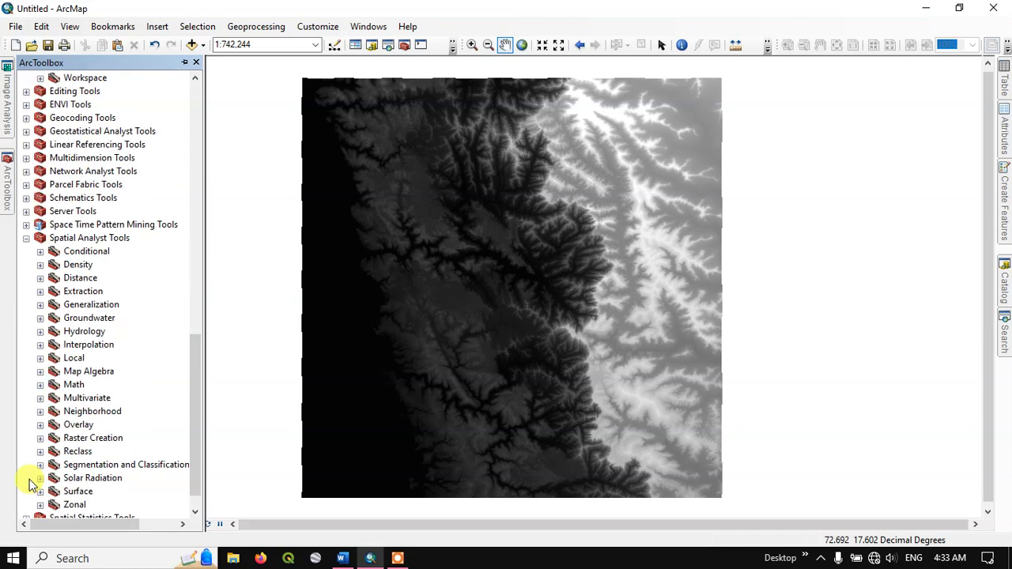
scroll(52, 380, down, 1)
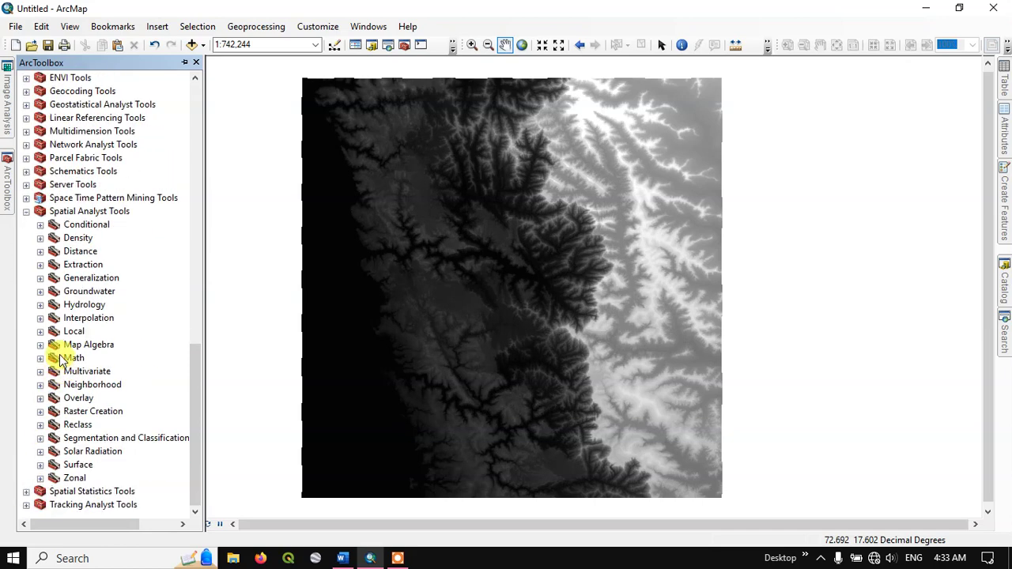
click(40, 306)
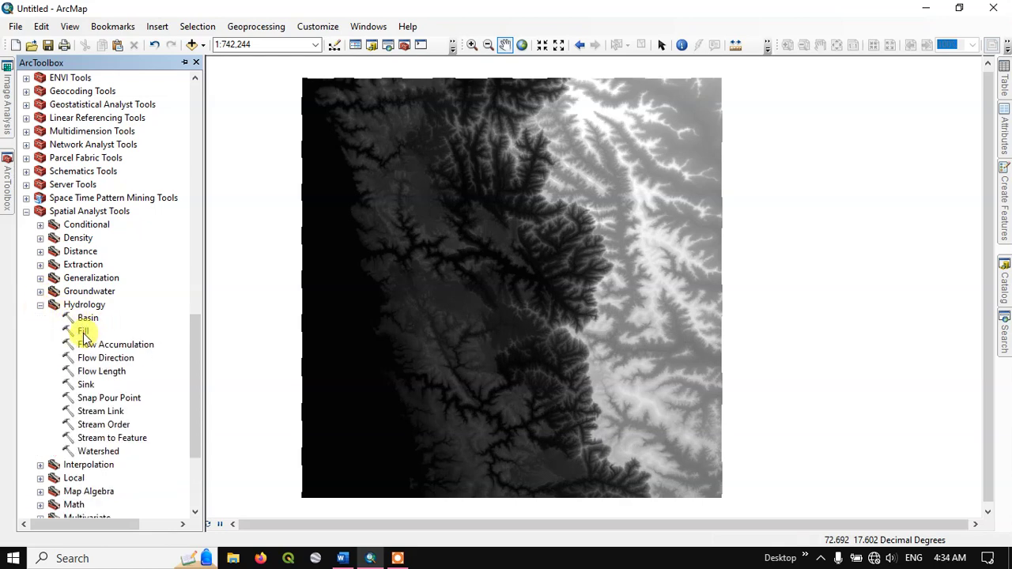
double_click(83, 331)
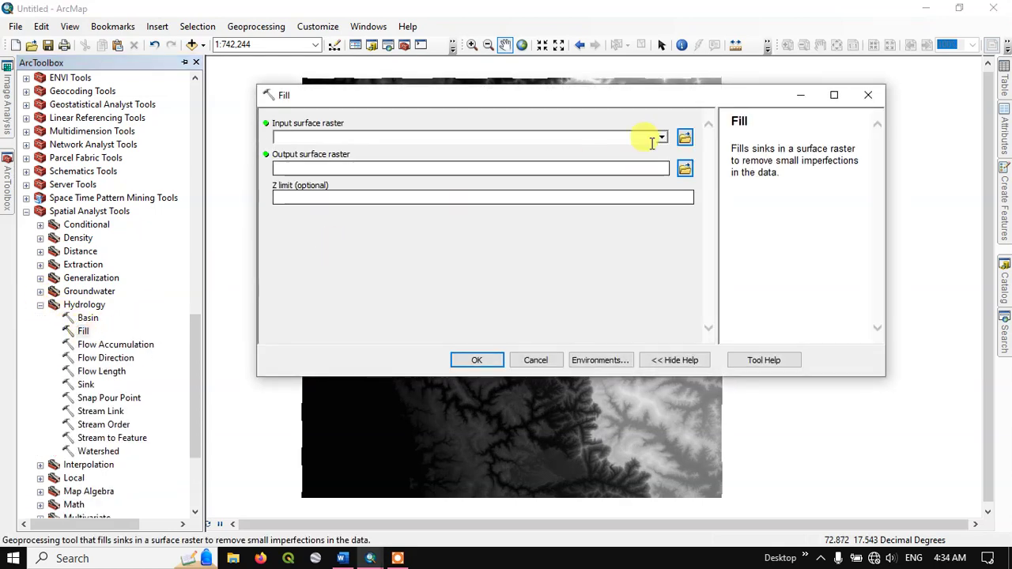
click(662, 137)
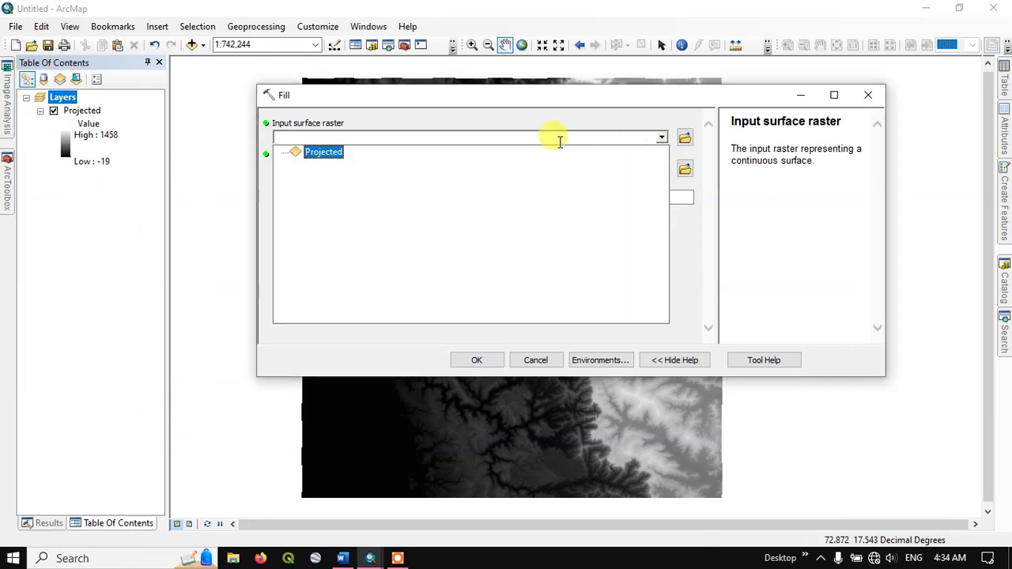
click(316, 152)
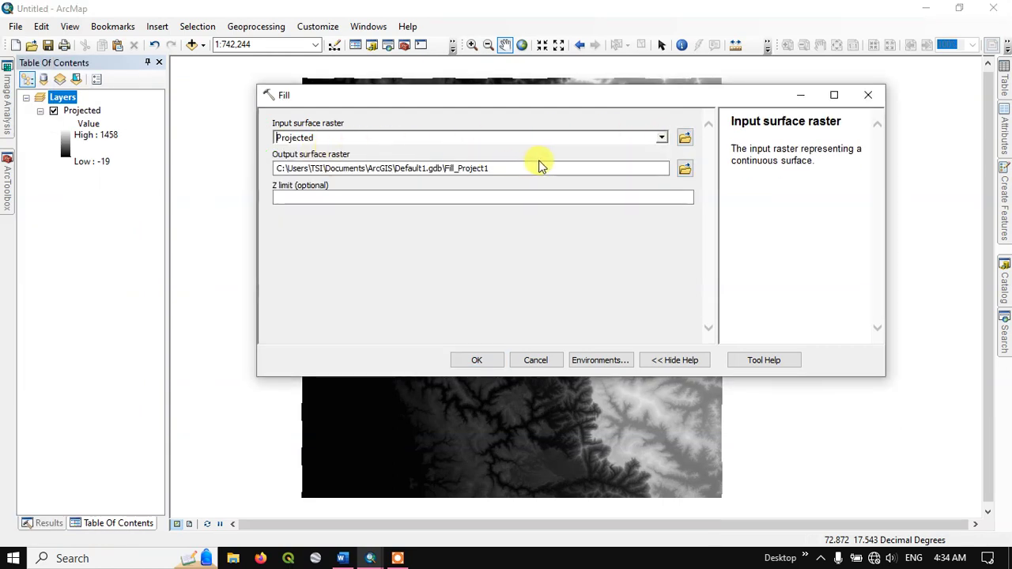
Save the output surface raster as Fill in the SPI folder and run the Fill tool.
click(684, 171)
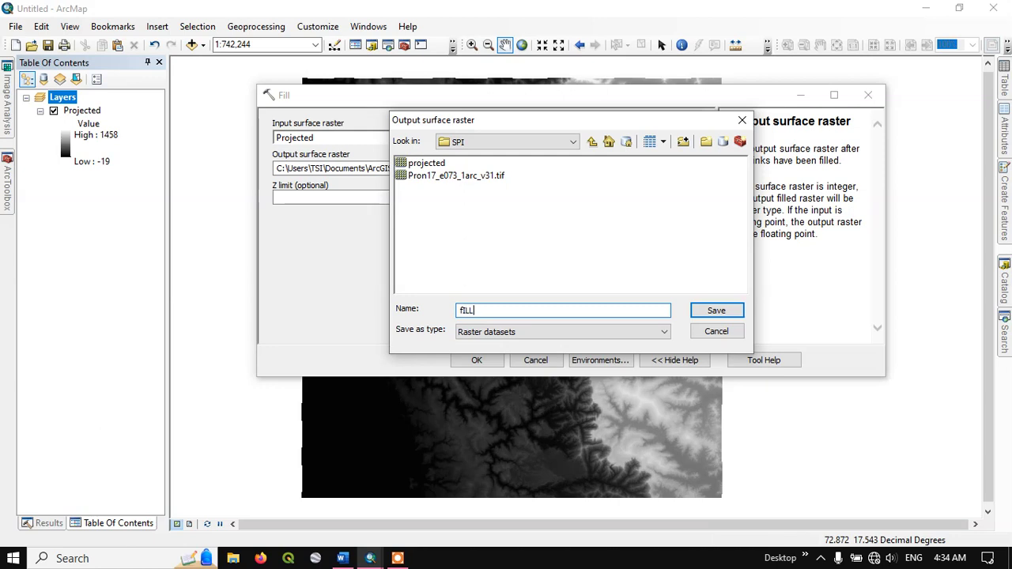
key(BackSpace)
key(BackSpace)
key(BackSpace)
text(Fill)
click(704, 310)
click(483, 359)
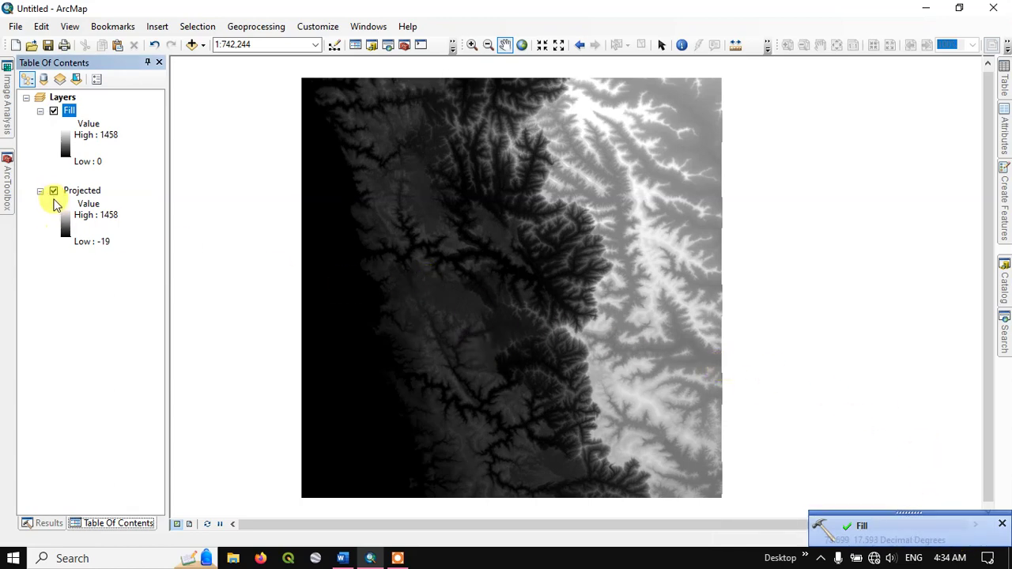
Remove the Projected layer from the map.
click(82, 191)
right_click(81, 192)
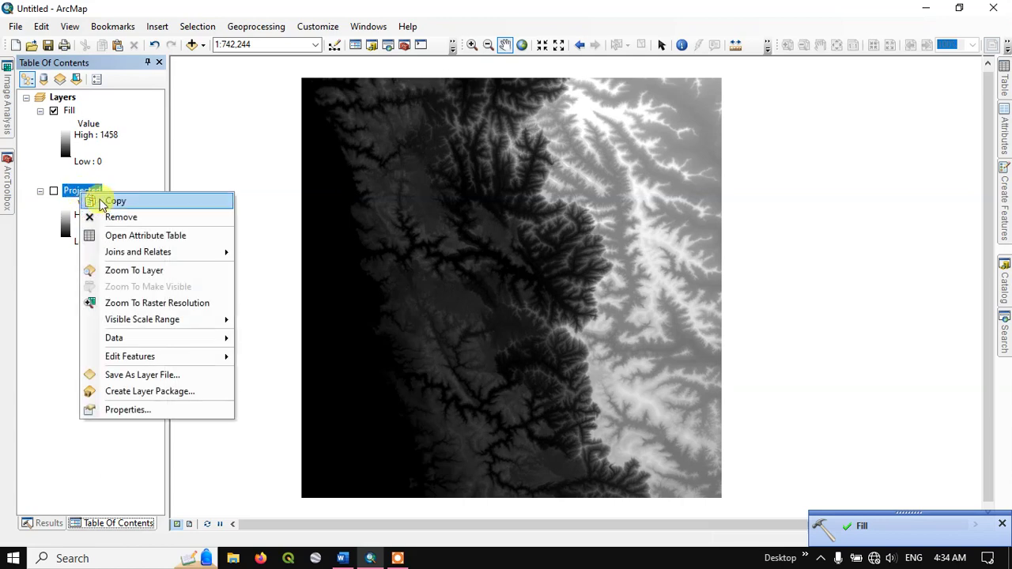
click(115, 216)
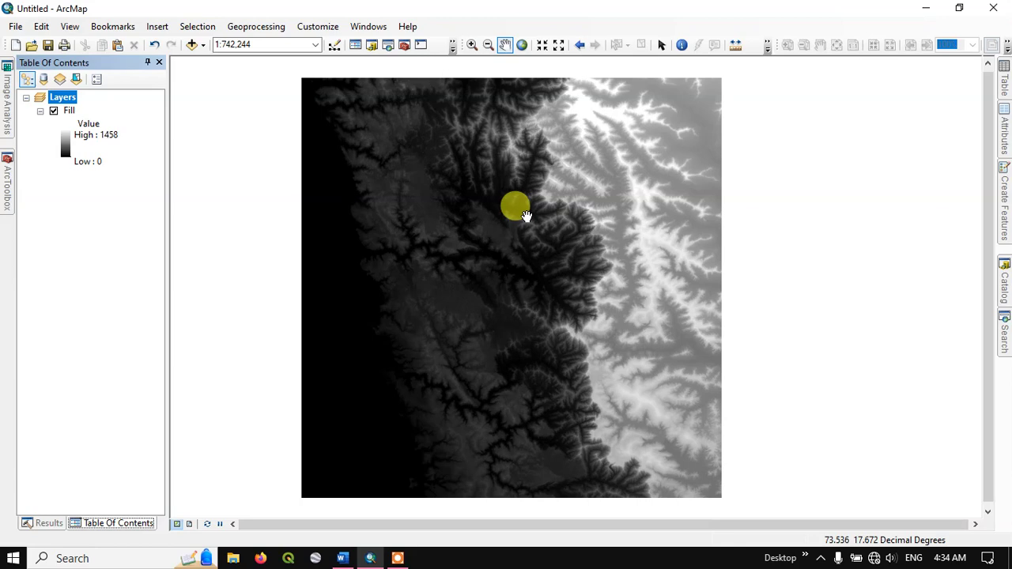
Open the Flow Direction tool from the Hydrology toolset and set Fill as the input surface raster.
key(Down)
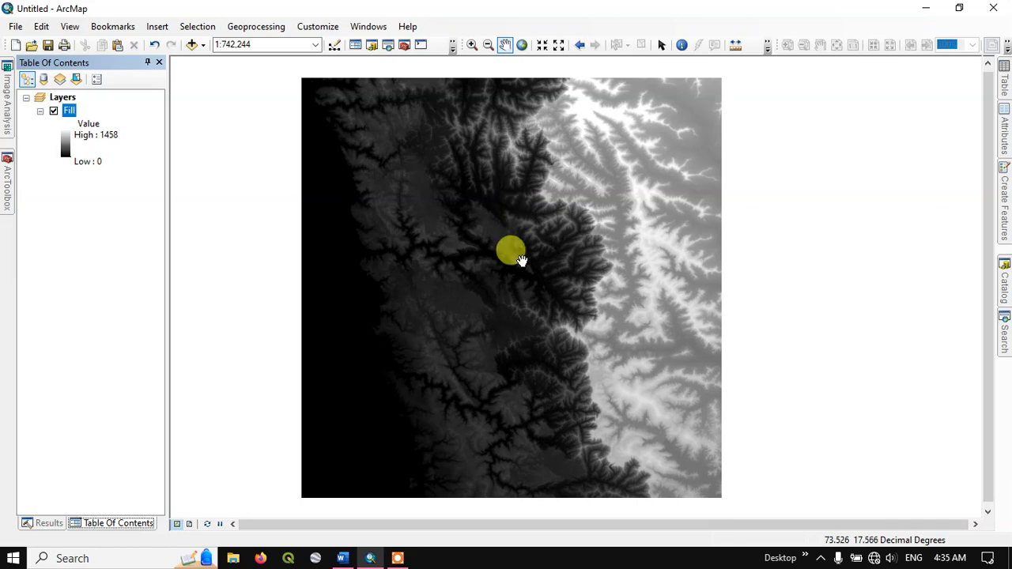
click(8, 183)
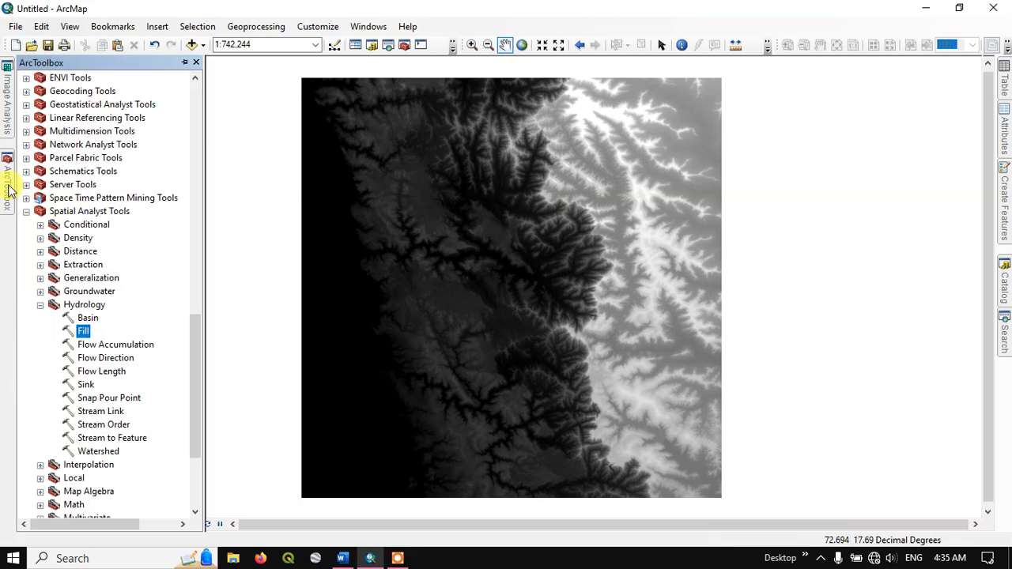
scroll(95, 276, down, 2)
click(95, 280)
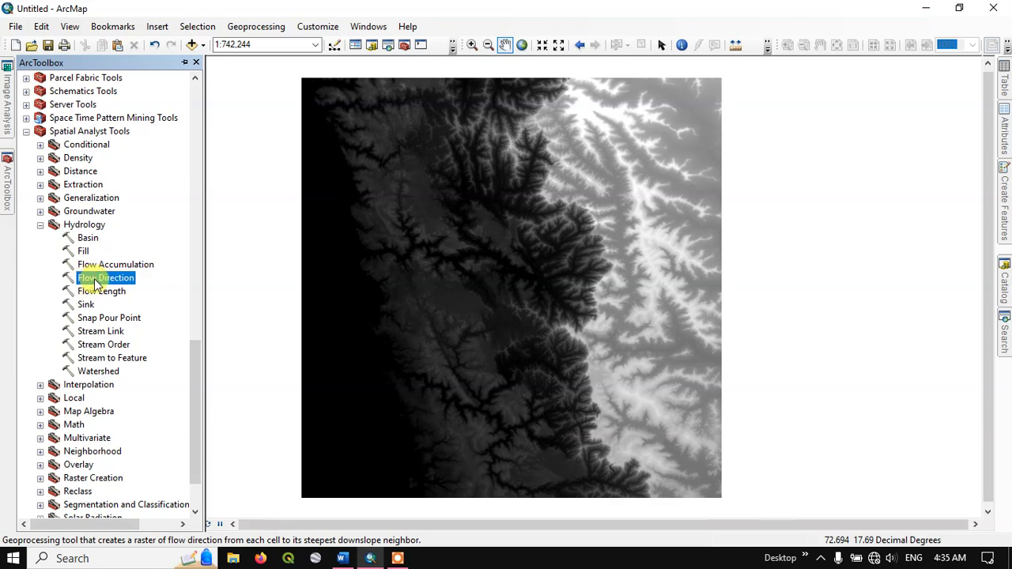
double_click(103, 278)
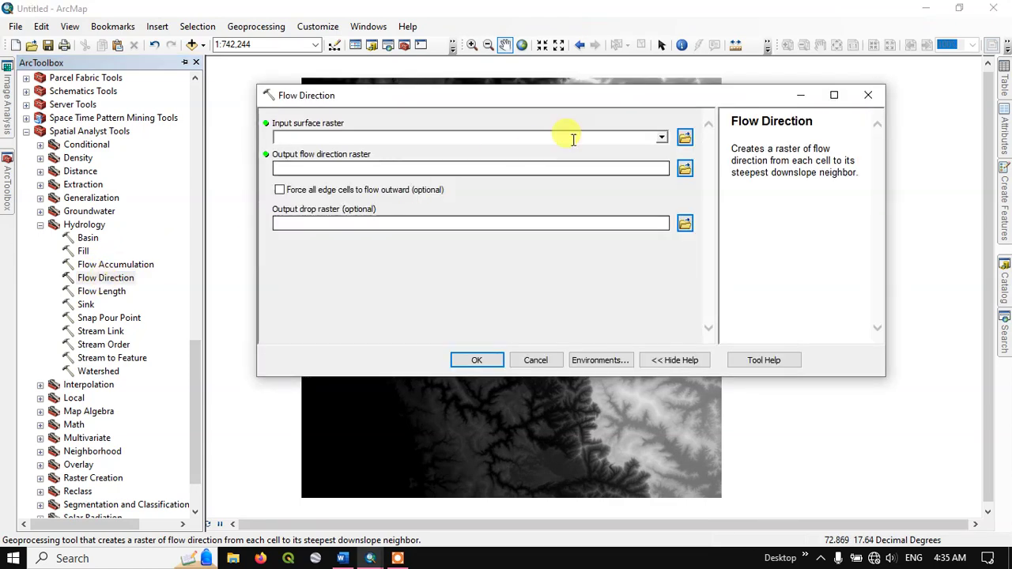
click(660, 138)
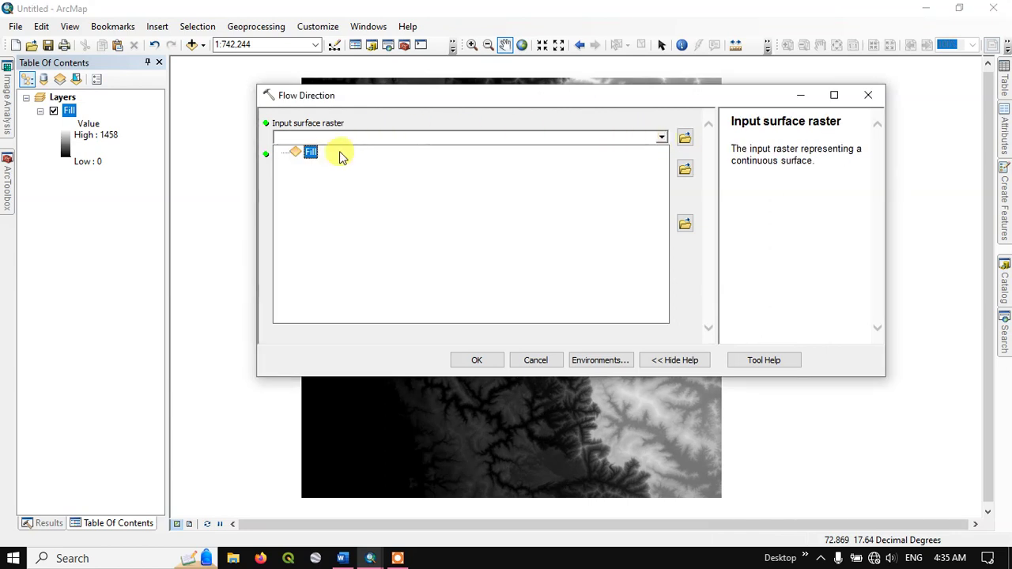
click(313, 151)
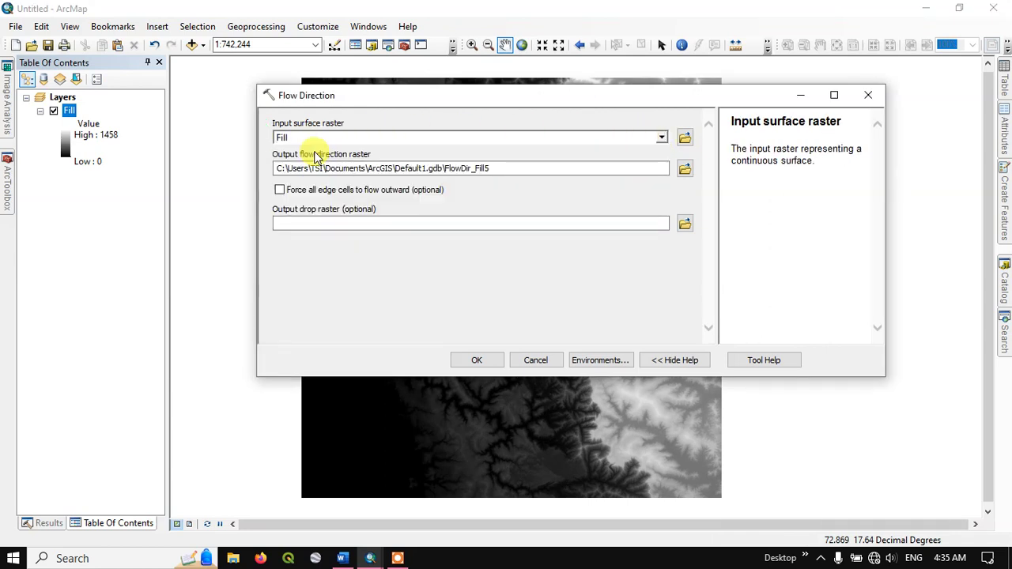
Set the output flow direction raster to Flow_Direction in the SPI folder.
click(683, 172)
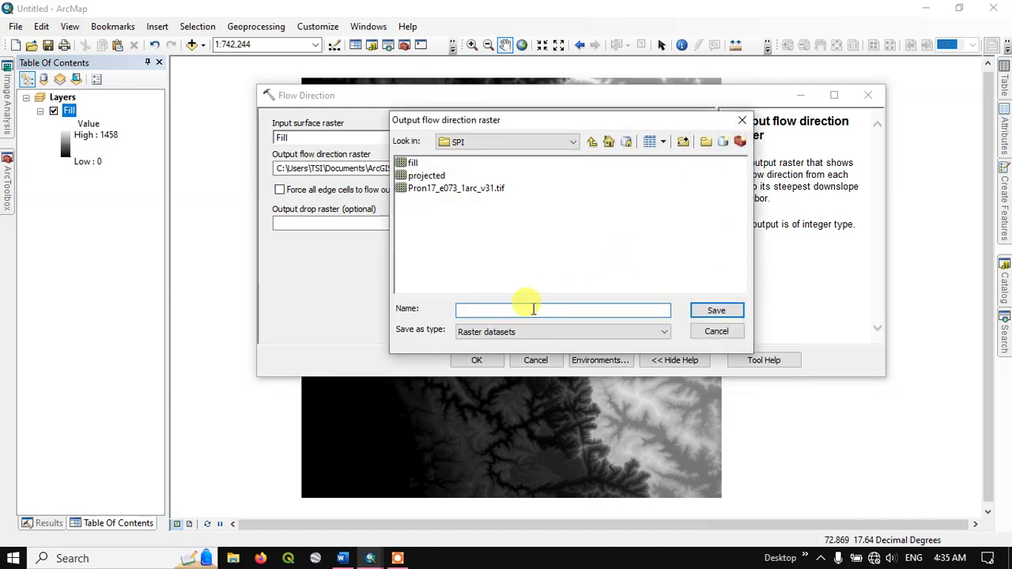
text(Flow_Direction)
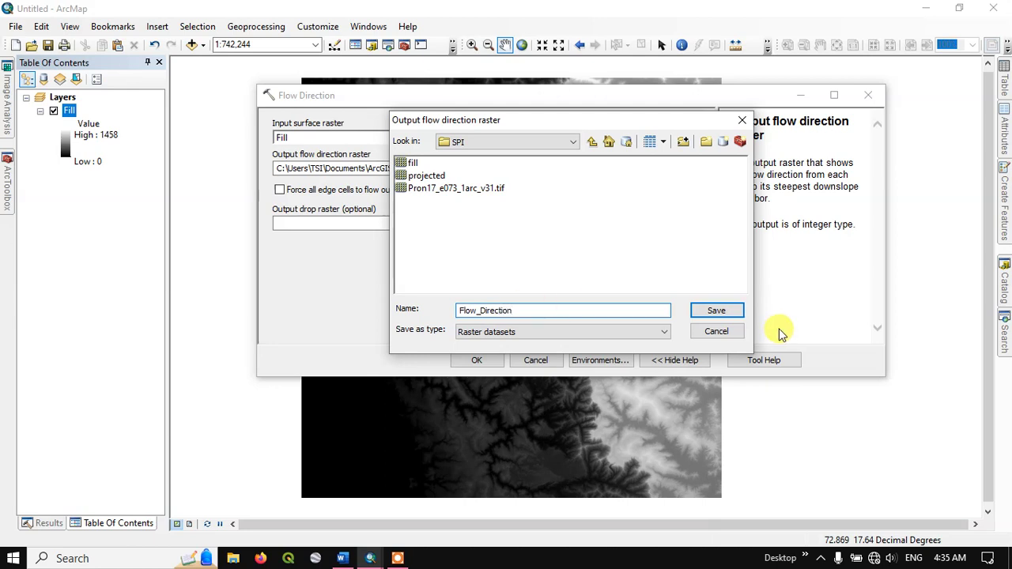
click(715, 312)
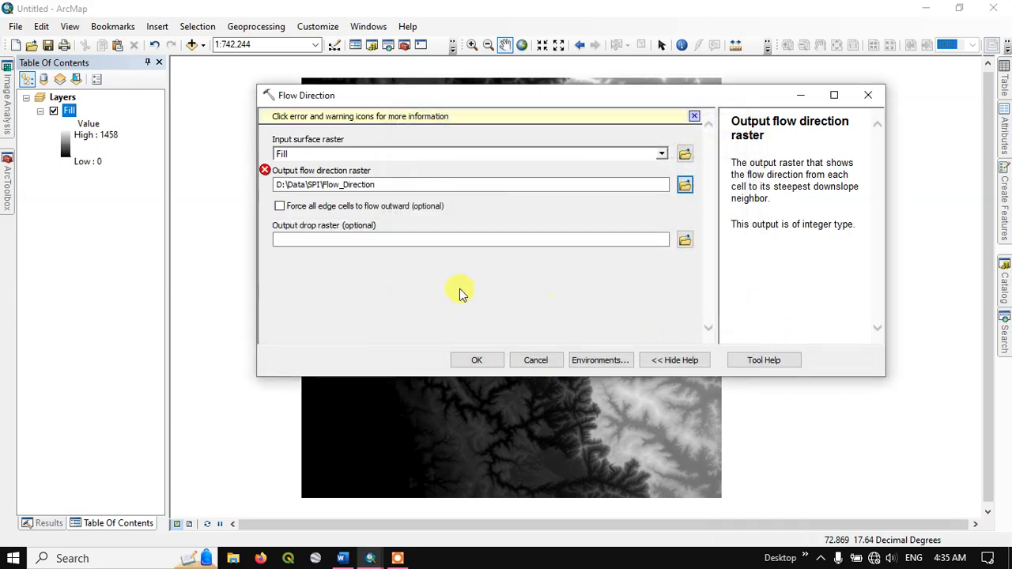
click(435, 290)
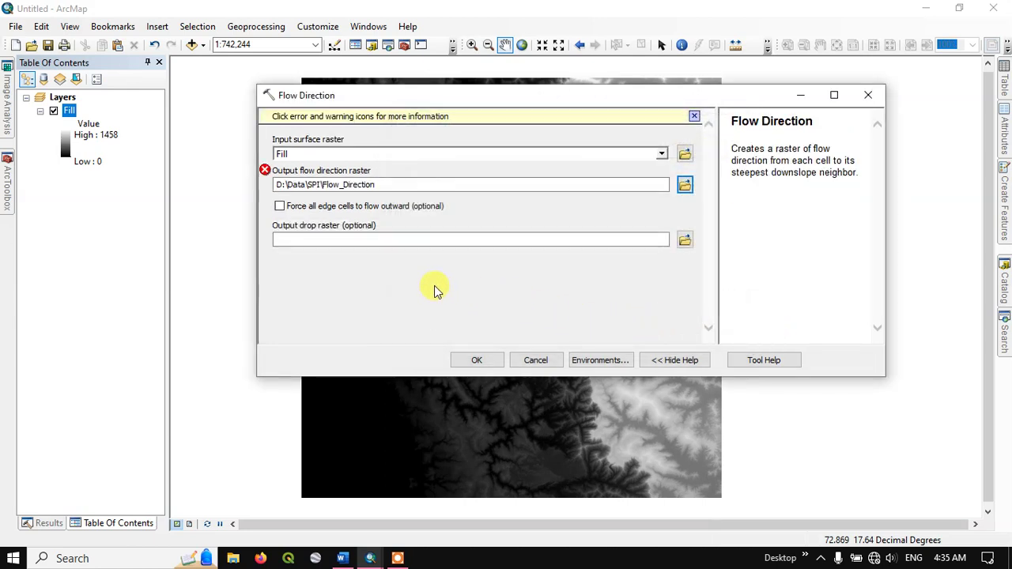
Shorten the output flow direction raster's name to Flow_Dir and run the Flow Direction tool.
click(265, 171)
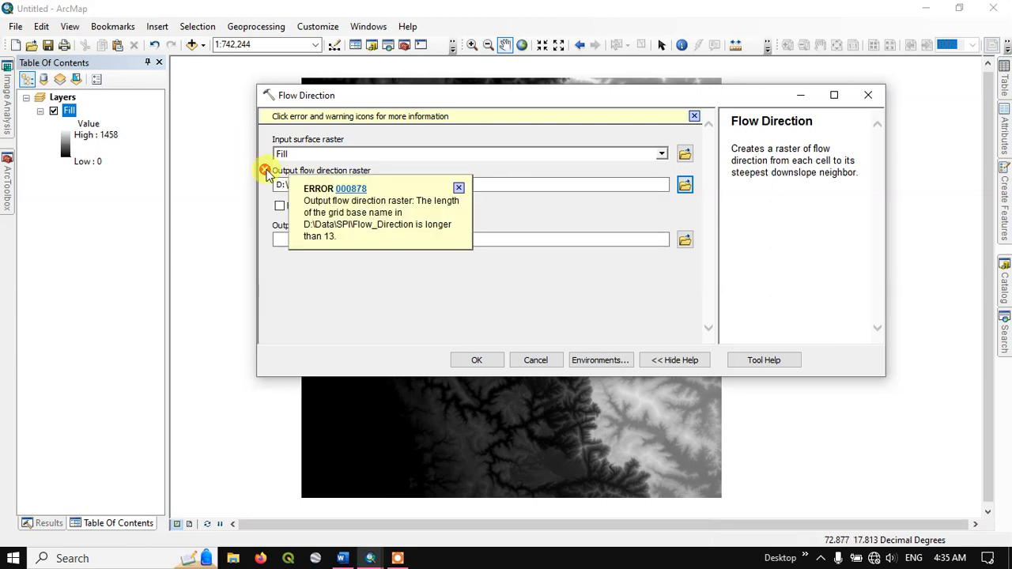
click(490, 184)
double_click(360, 183)
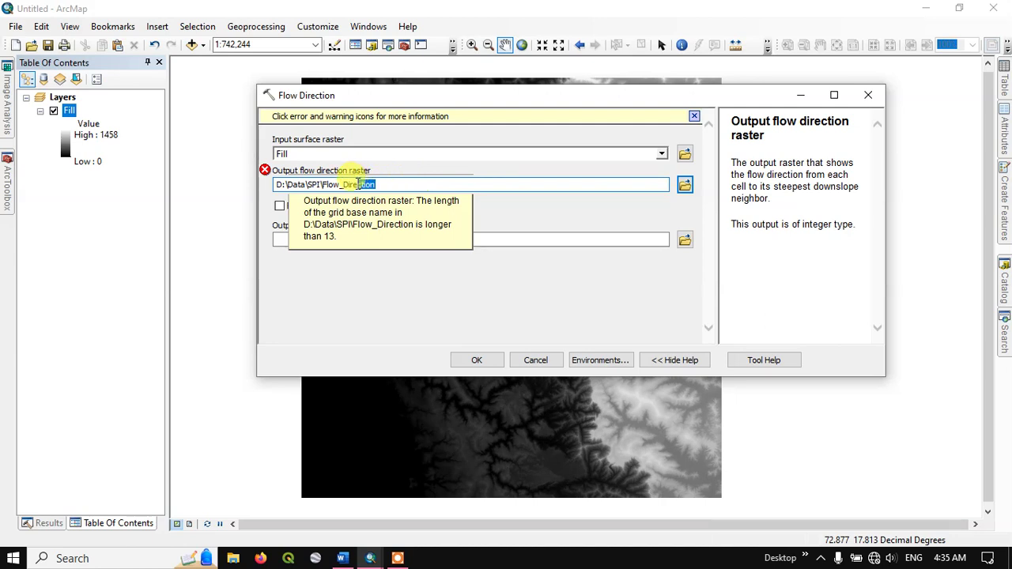
key(BackSpace)
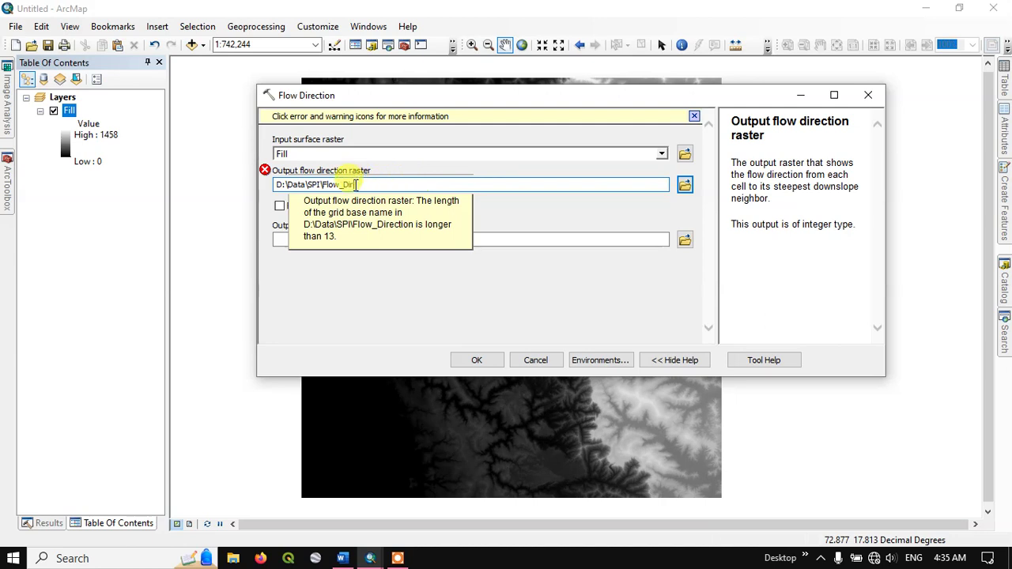
click(395, 286)
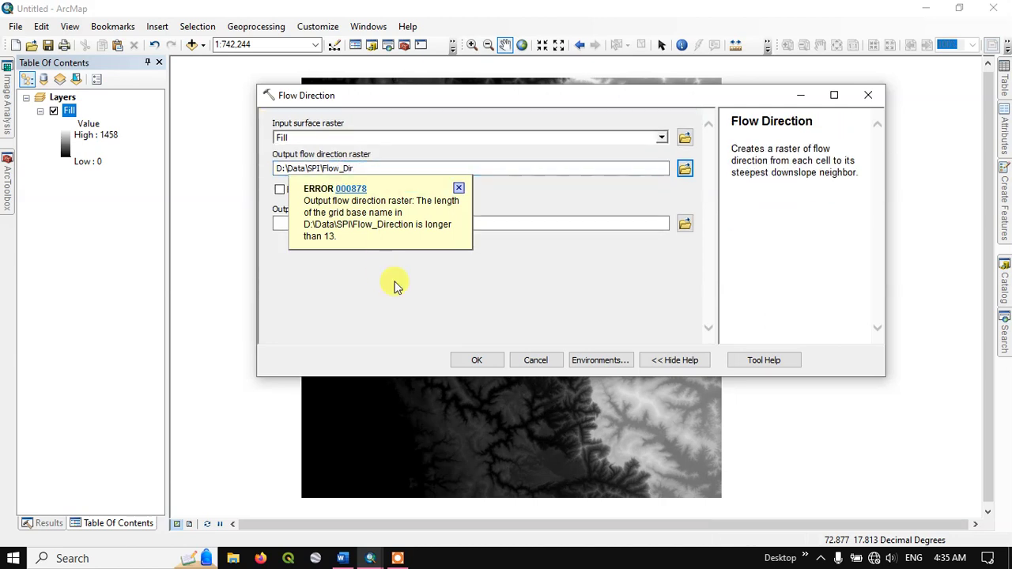
click(458, 187)
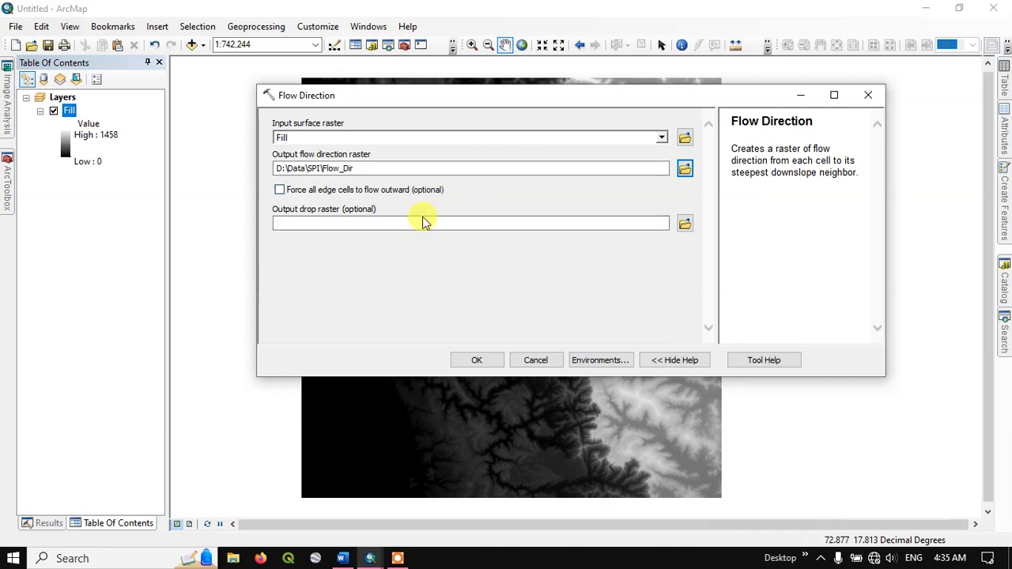
click(480, 362)
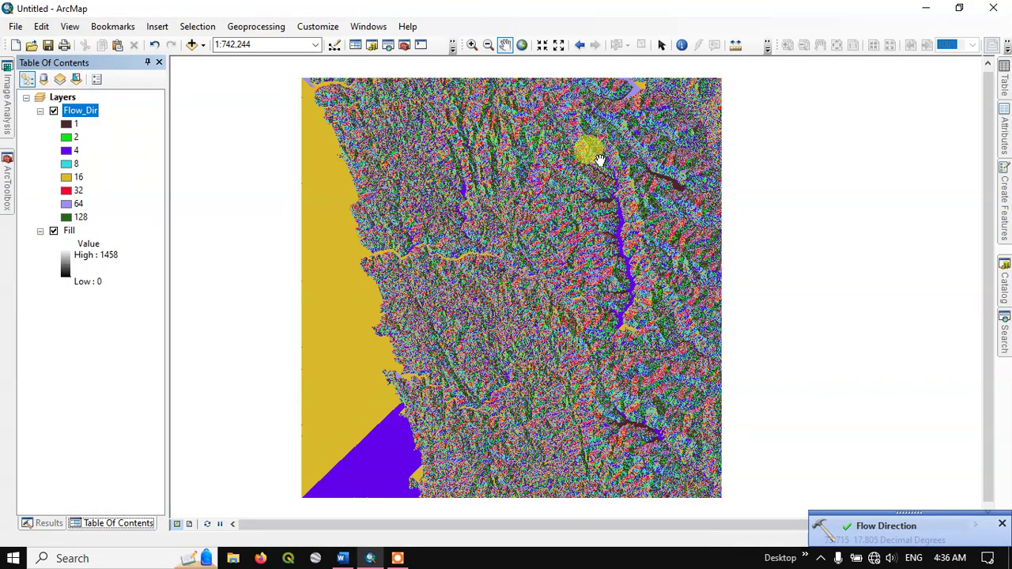
Open the Flow Accumulation tool from the Hydrology toolset and set Flow_Dir as the input flow direction raster.
scroll(600, 159, down, 3)
scroll(598, 159, up, 3)
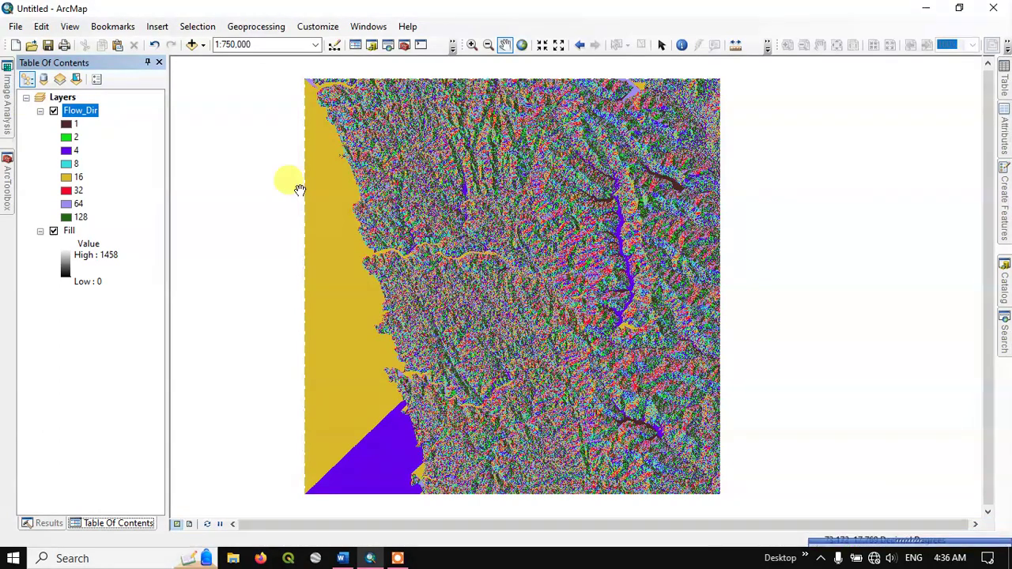
click(5, 194)
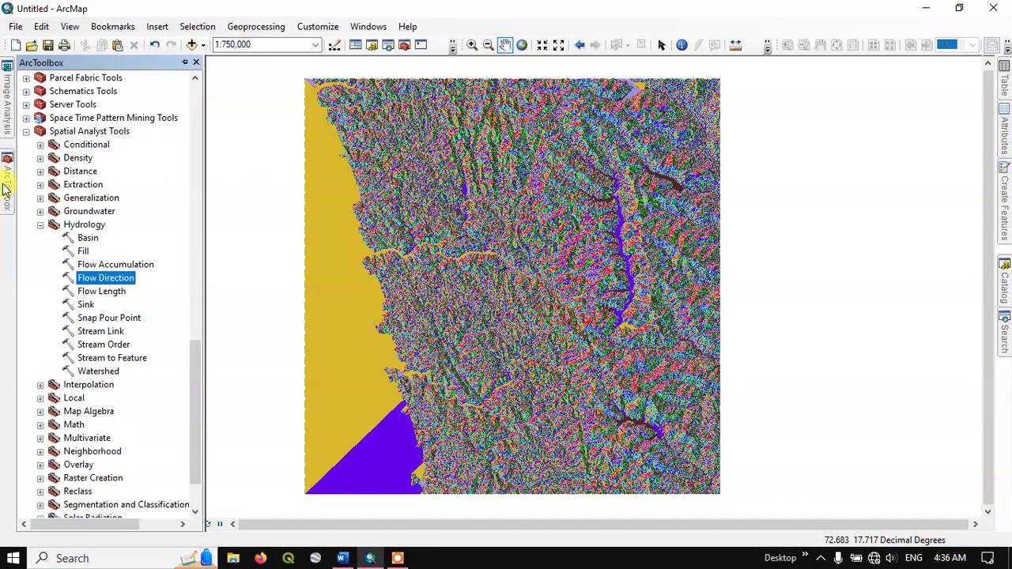
double_click(115, 265)
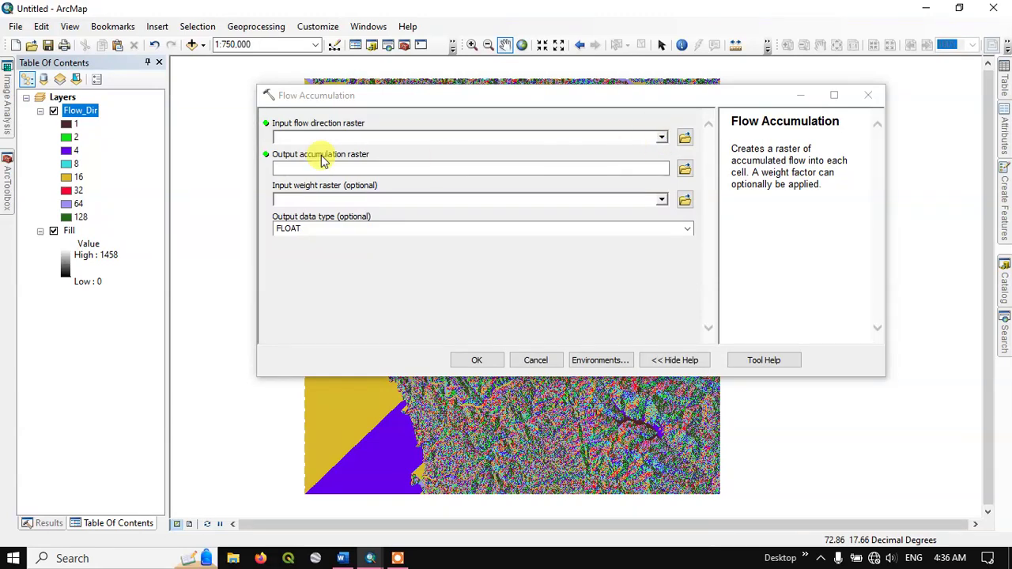
click(661, 138)
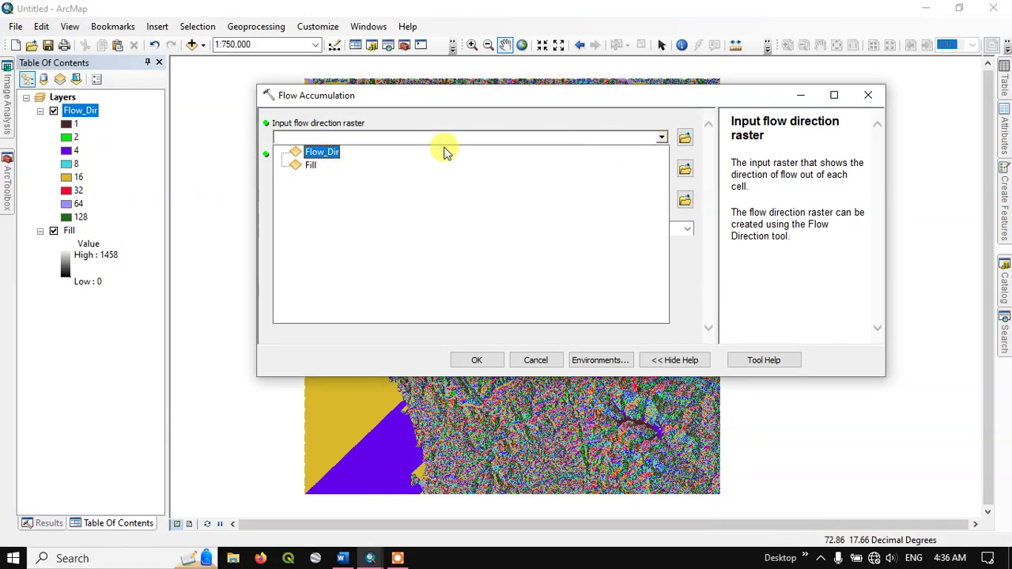
click(323, 153)
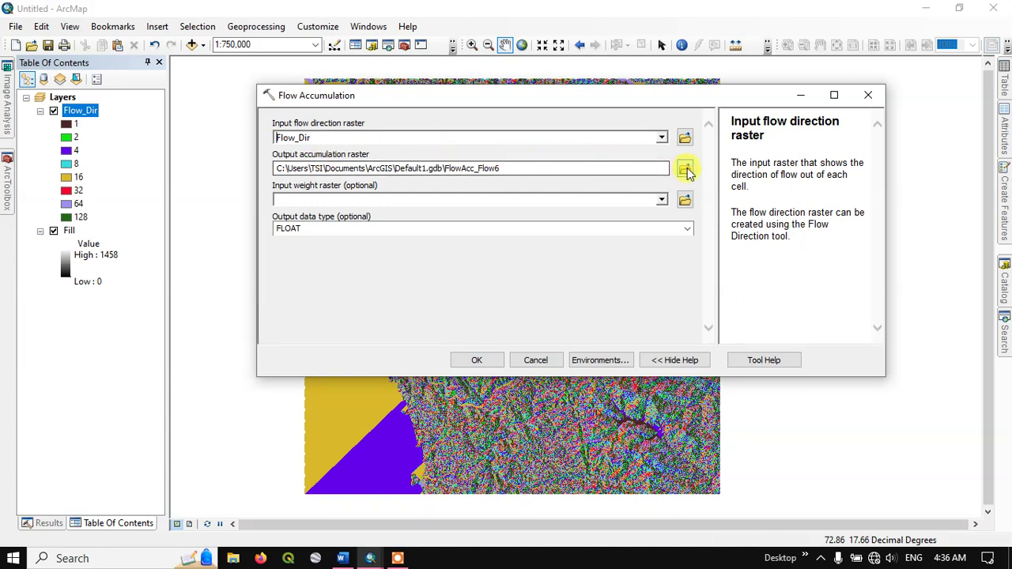
Save the output accumulation raster as Flow_Accum in the SPI folder and run the Flow Accumulation tool.
click(686, 170)
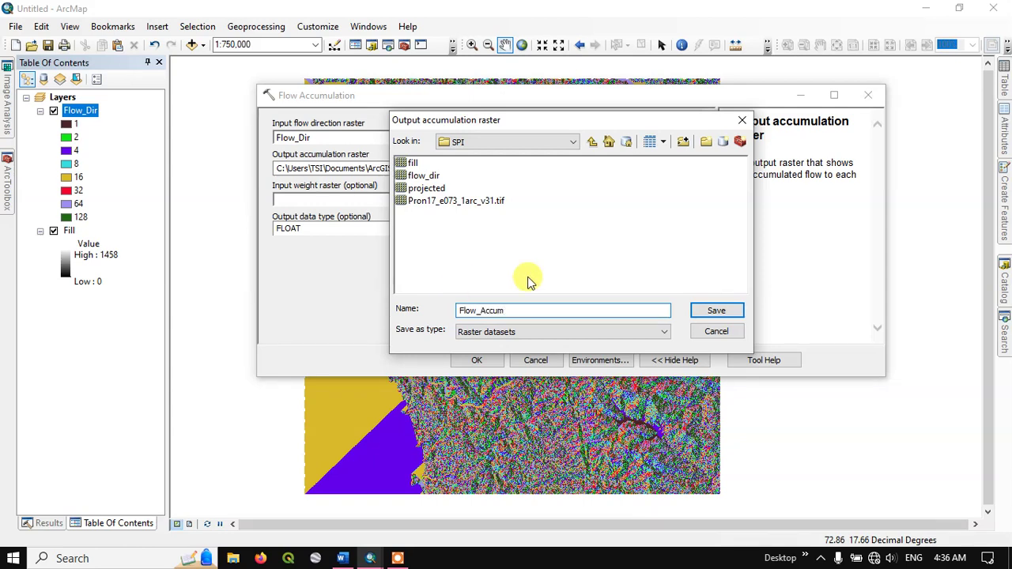
click(723, 313)
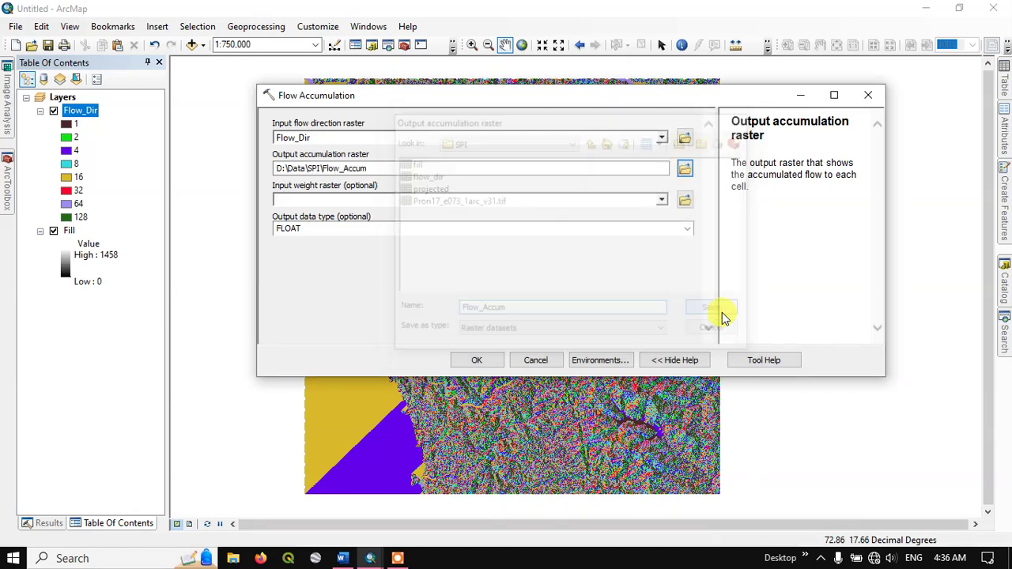
click(475, 360)
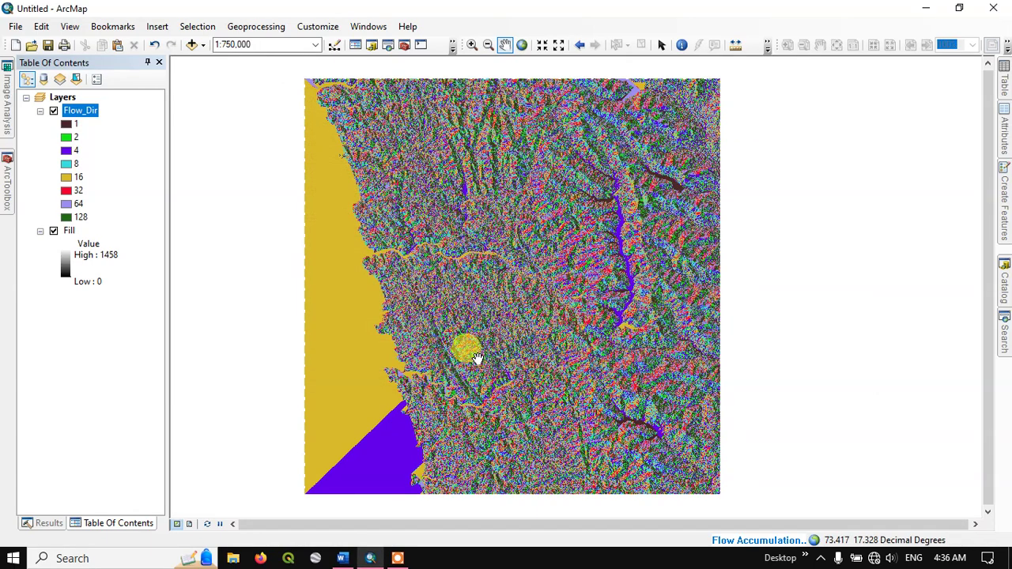
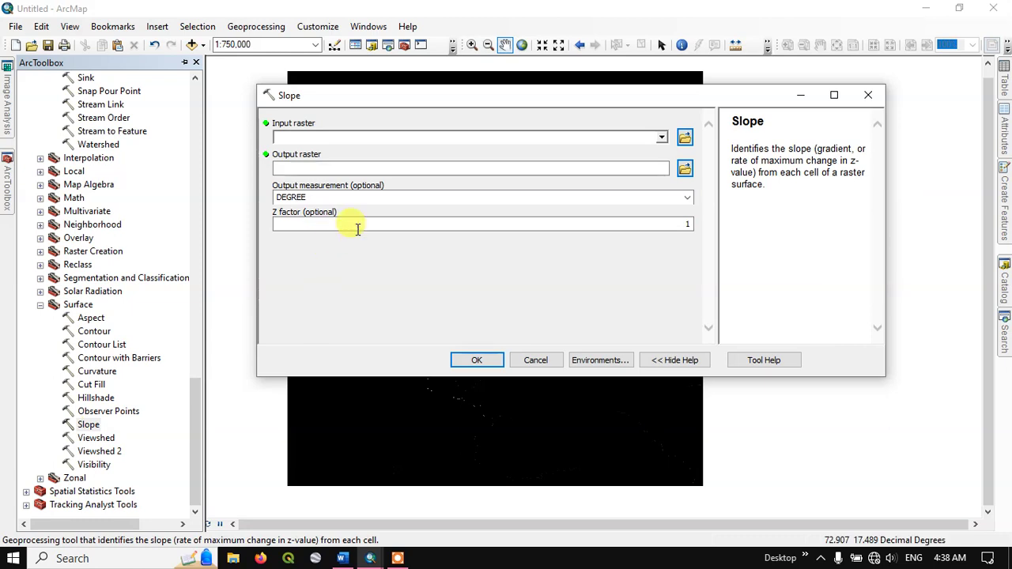
Set Fill as the Slope tool's input raster and name its output raster Slope_Deg in the SPI folder.
click(662, 139)
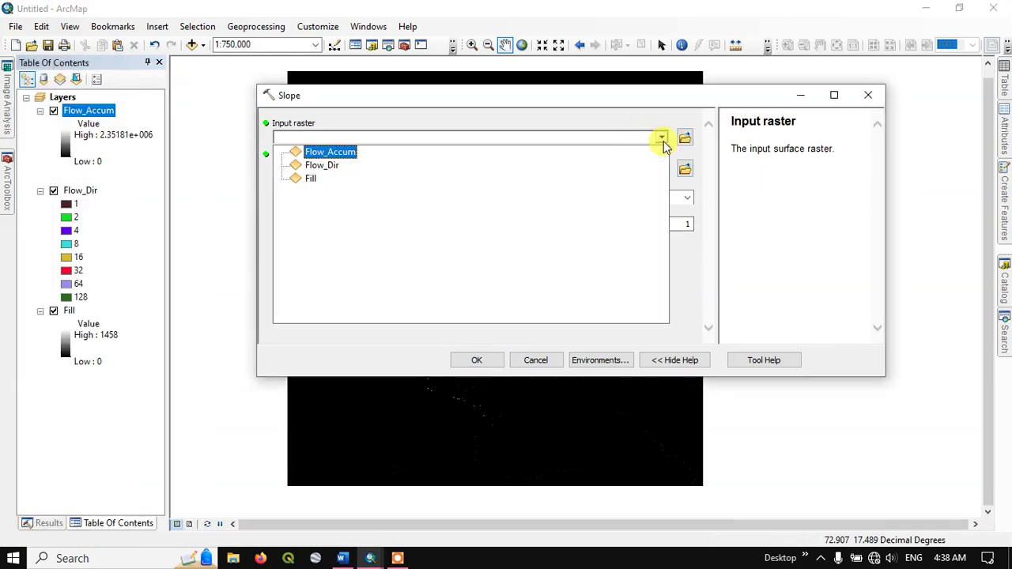
click(312, 179)
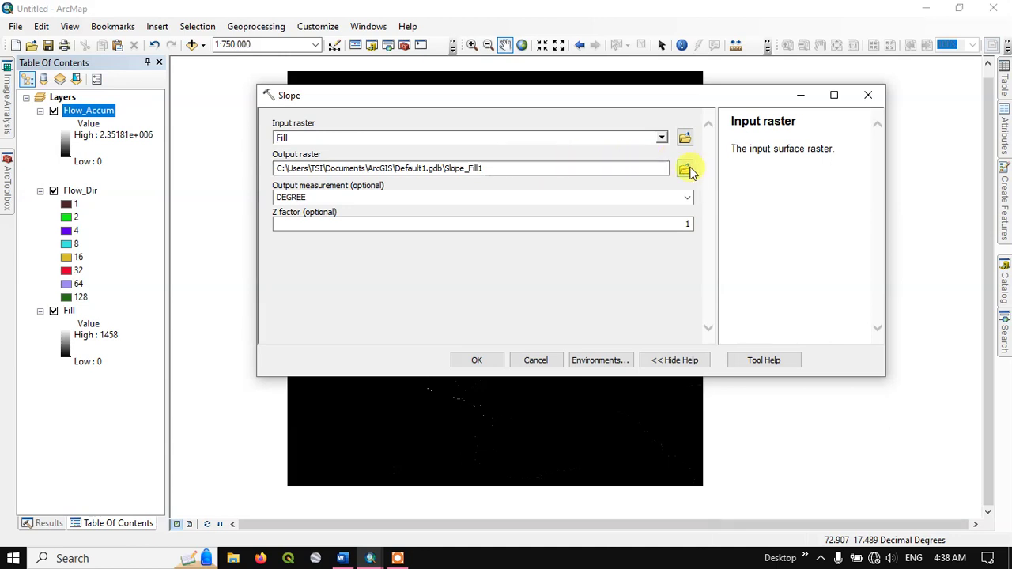
click(685, 170)
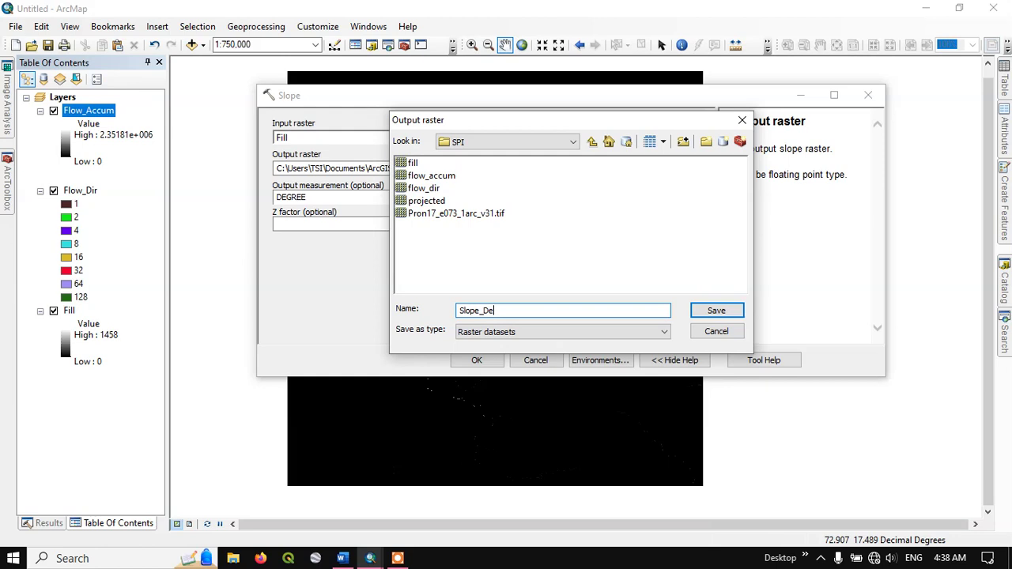
double_click(491, 309)
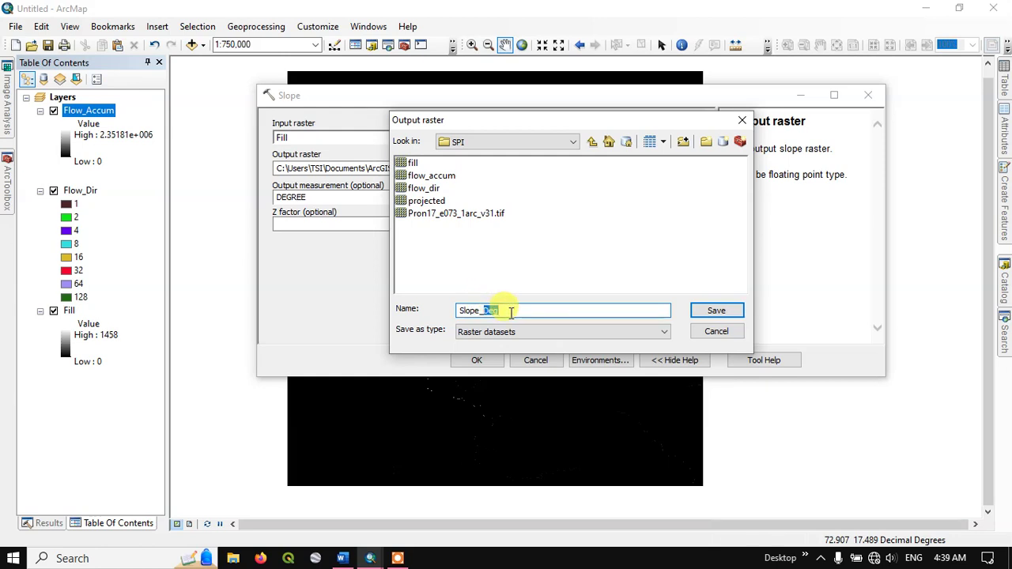
Switch to the Stream Power Index document in Word, check the slope unit in Step 5, and return to ArcMap's Slope tool.
click(342, 557)
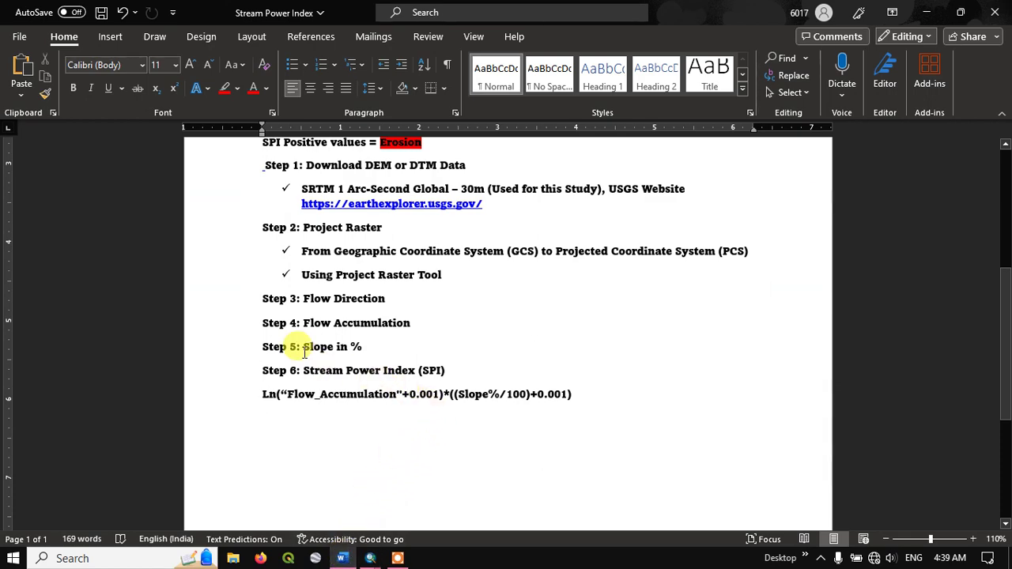
drag(303, 348, 362, 348)
mouse_move(366, 560)
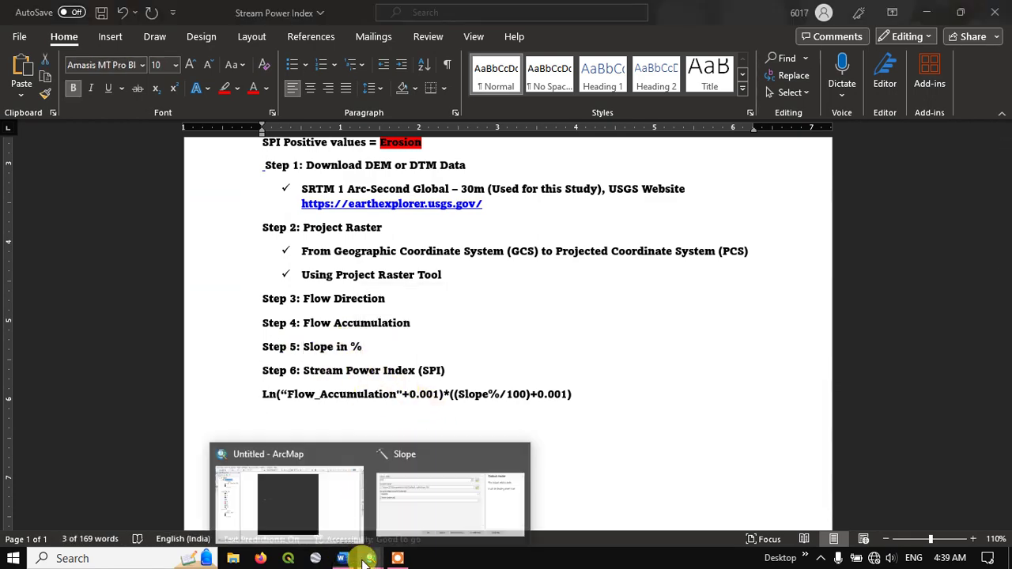
click(425, 502)
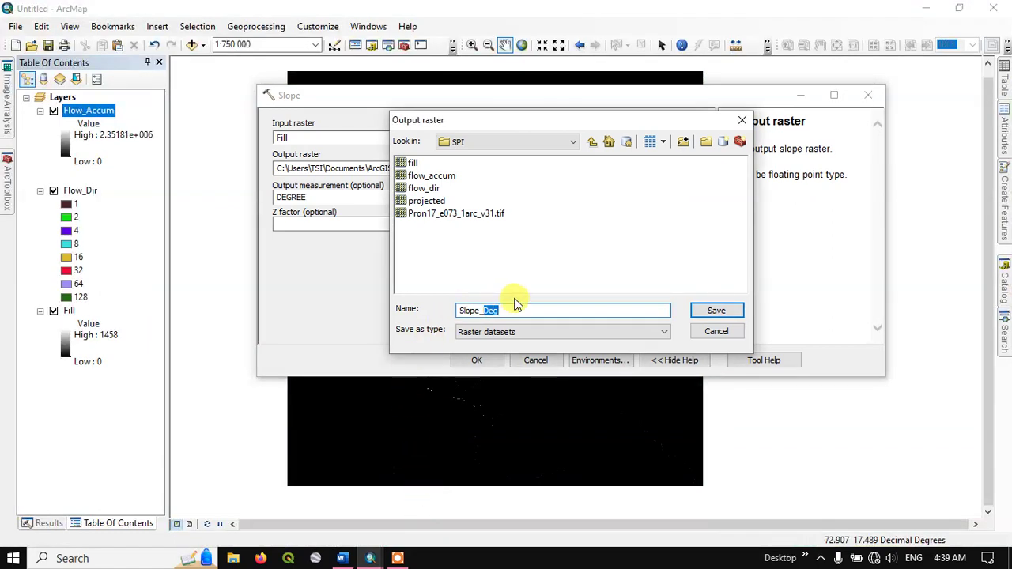
Run the Slope tool in degrees with Slope_Deg as output, and widen the table of contents to fit the slope class ranges.
click(716, 310)
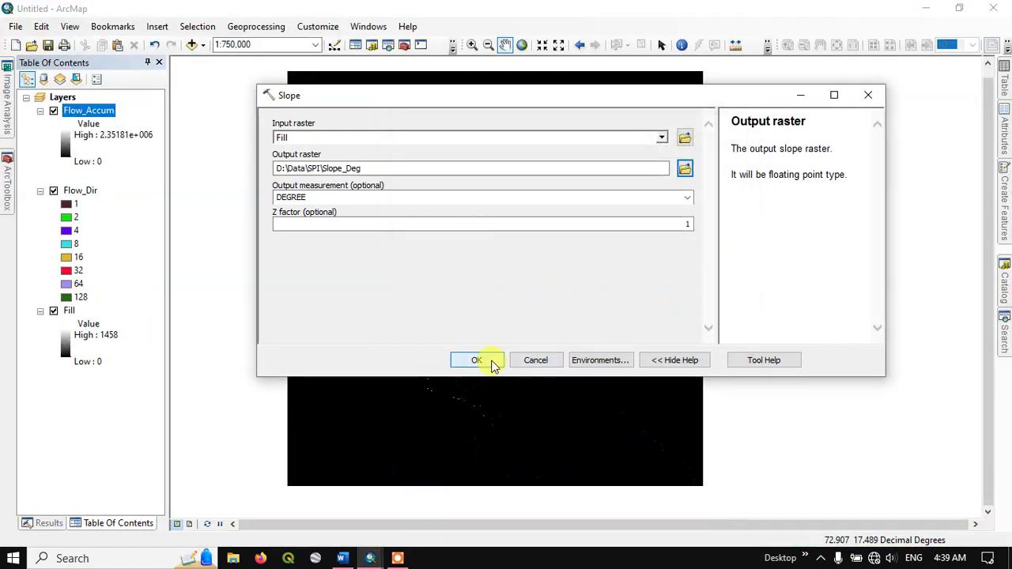
click(491, 361)
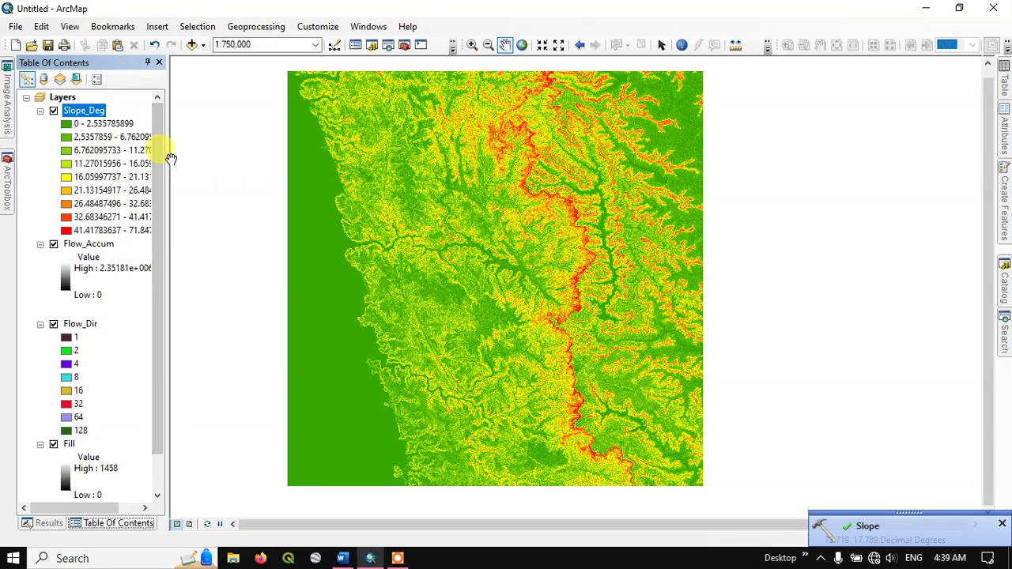
drag(167, 150, 235, 166)
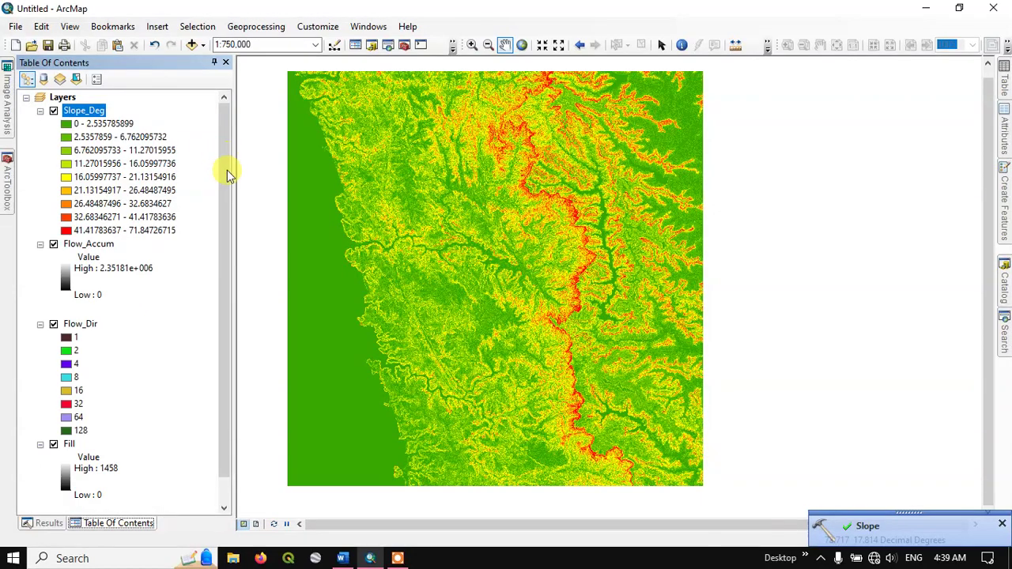
scroll(169, 187, down, 1)
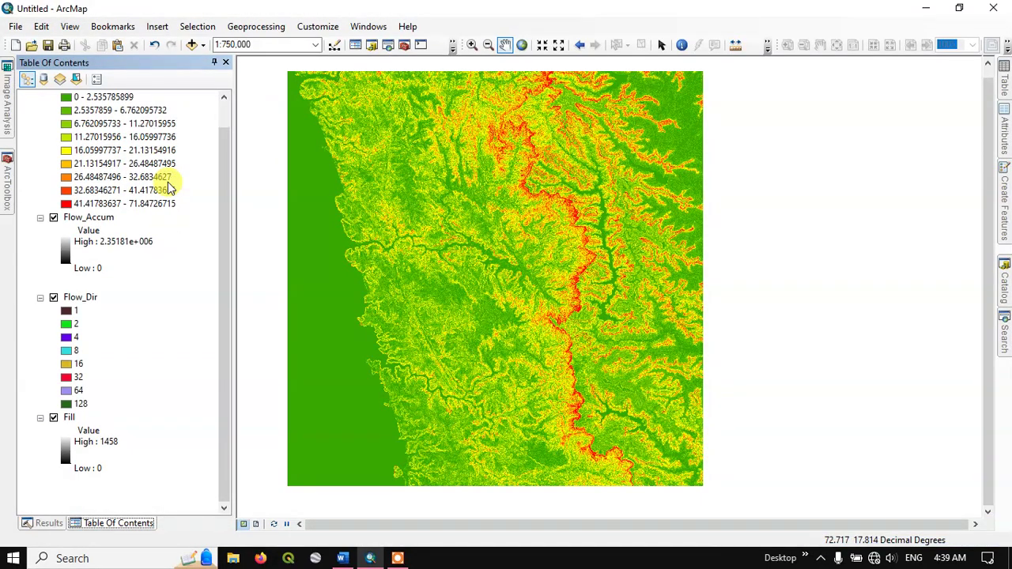
scroll(168, 187, up, 1)
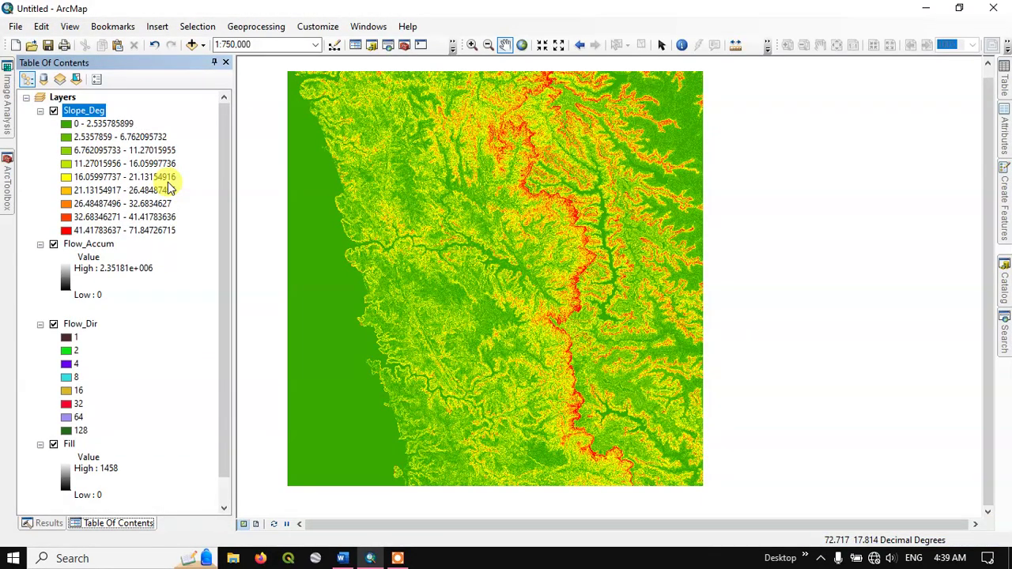
Reopen the Slope tool from the Surface toolset and set Fill as the input raster.
click(7, 176)
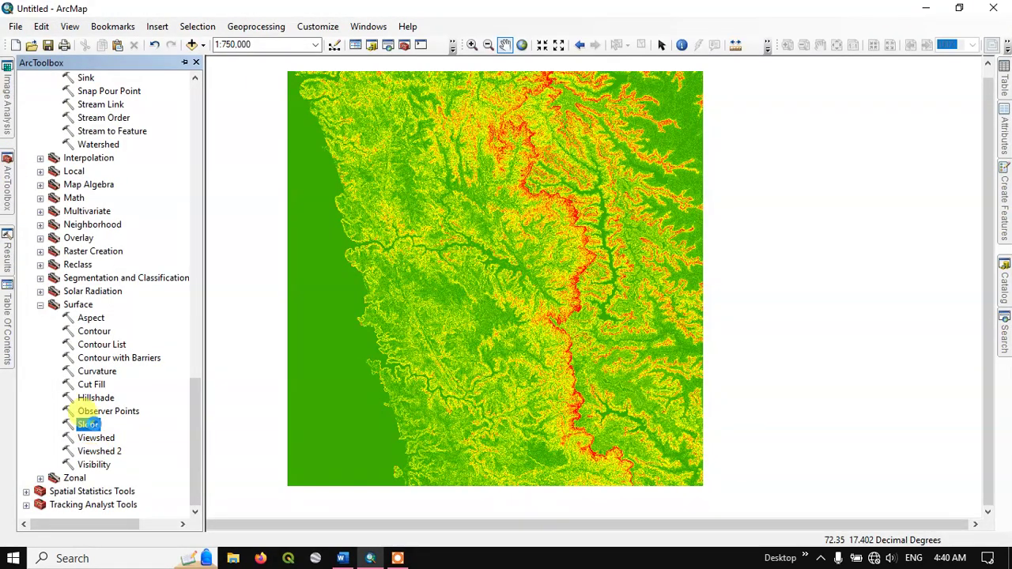
double_click(91, 424)
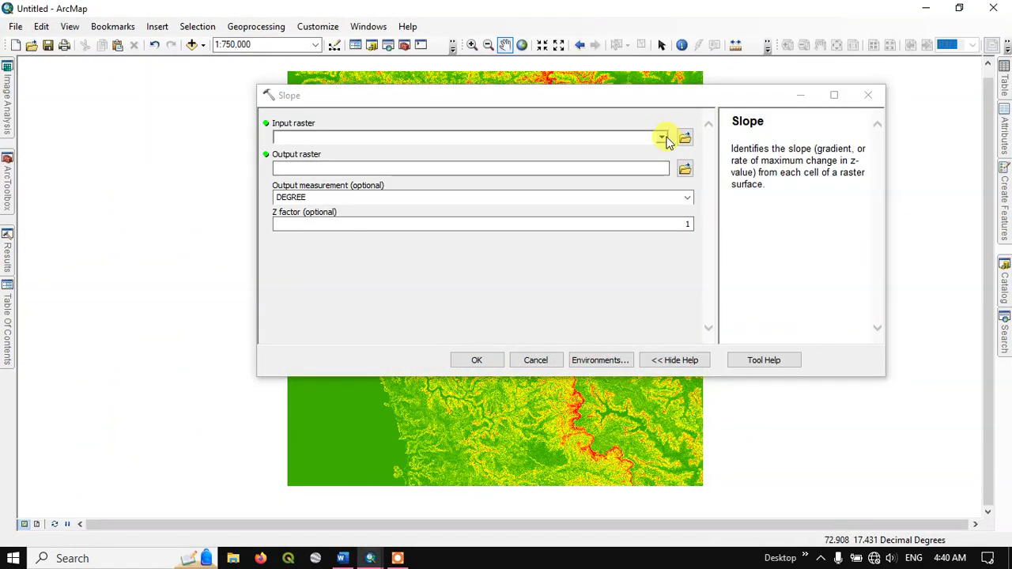
click(662, 138)
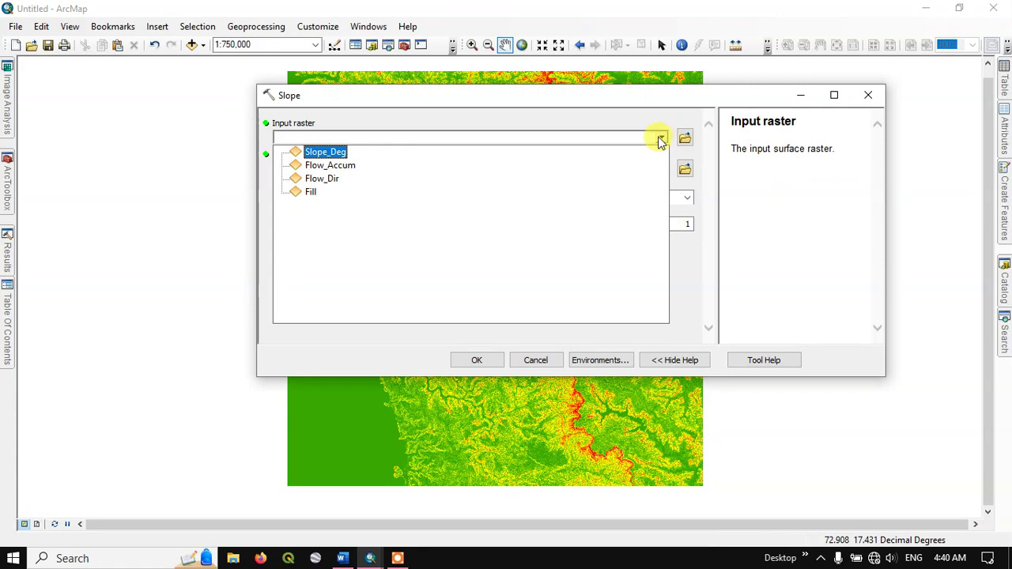
click(310, 191)
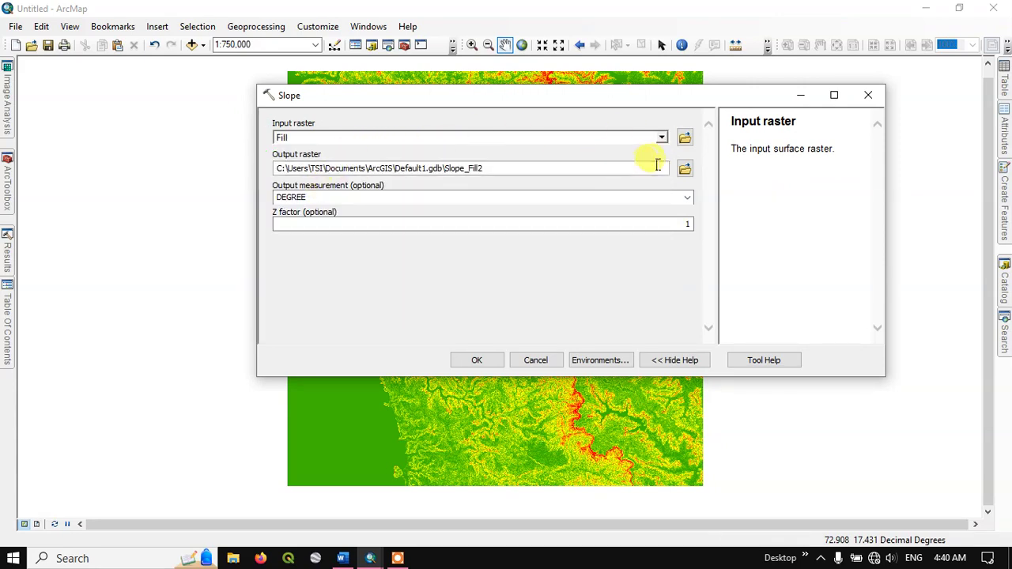
Save the output raster as slope_per in the SPI folder and set the output measurement to PERCENT_RISE.
click(685, 168)
click(443, 227)
click(503, 310)
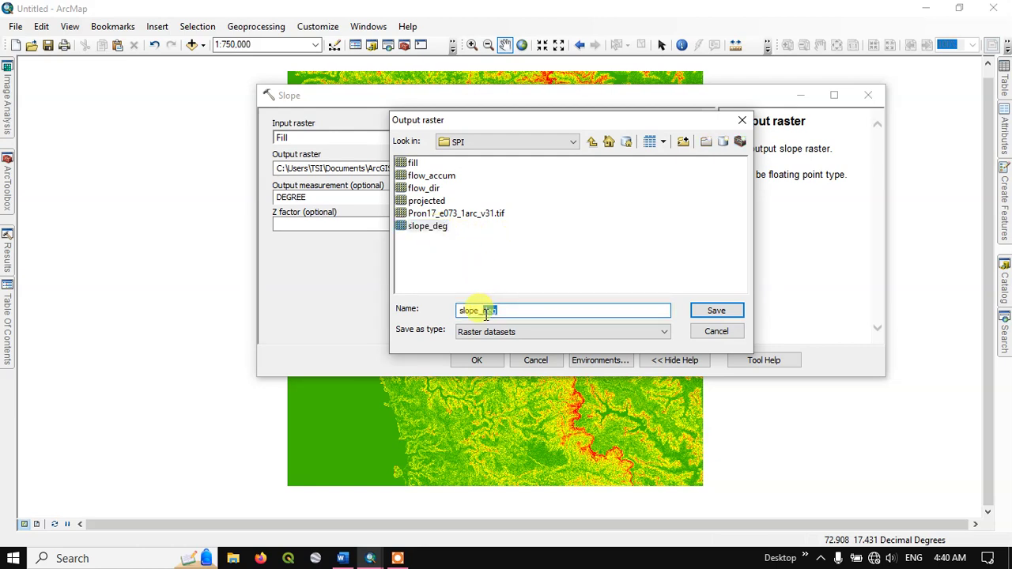
text(per)
click(723, 314)
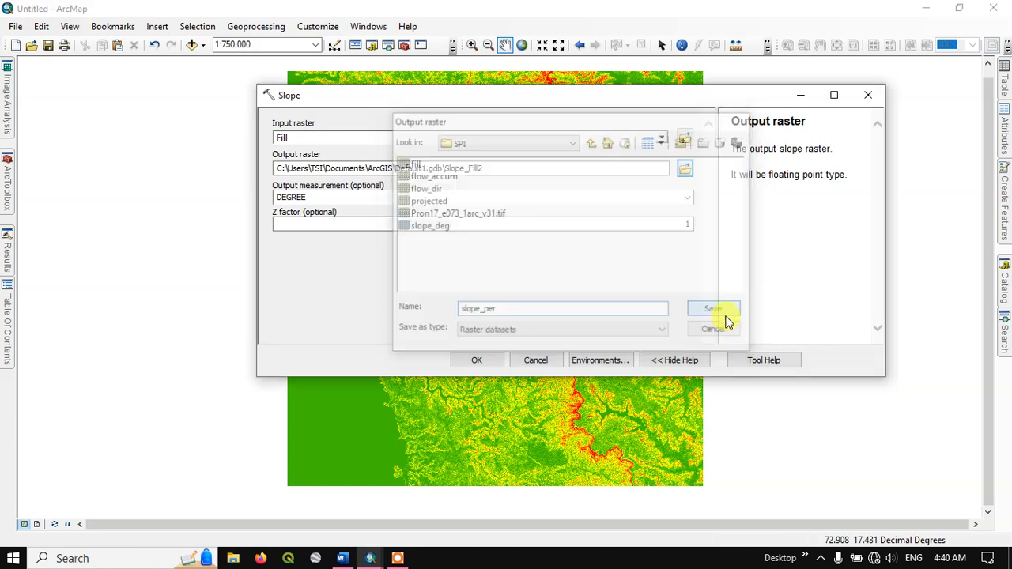
click(687, 199)
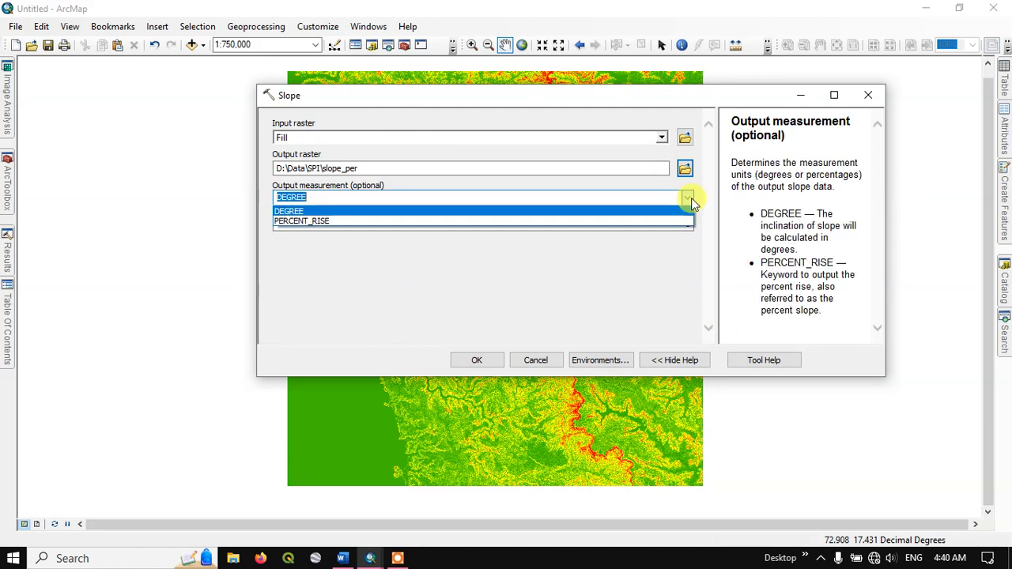
click(296, 224)
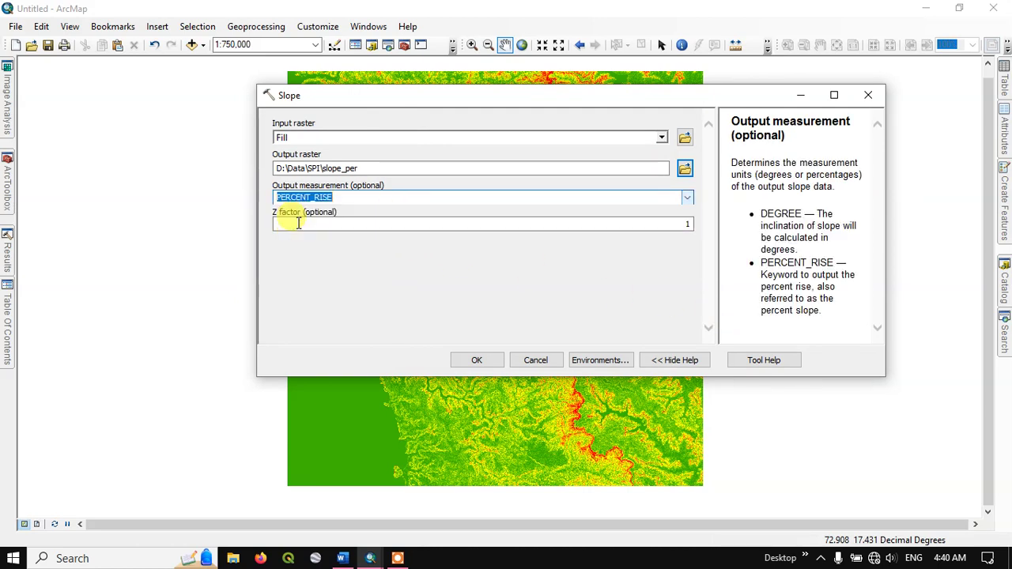
Run the percent-rise Slope calculation, and remove the Slope_Deg layer from the map.
click(476, 358)
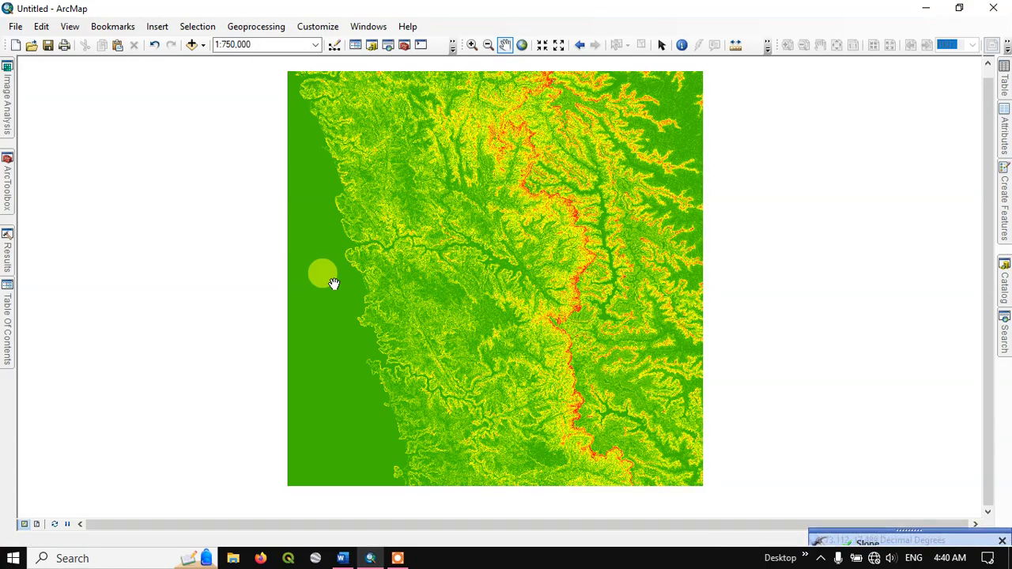
click(8, 312)
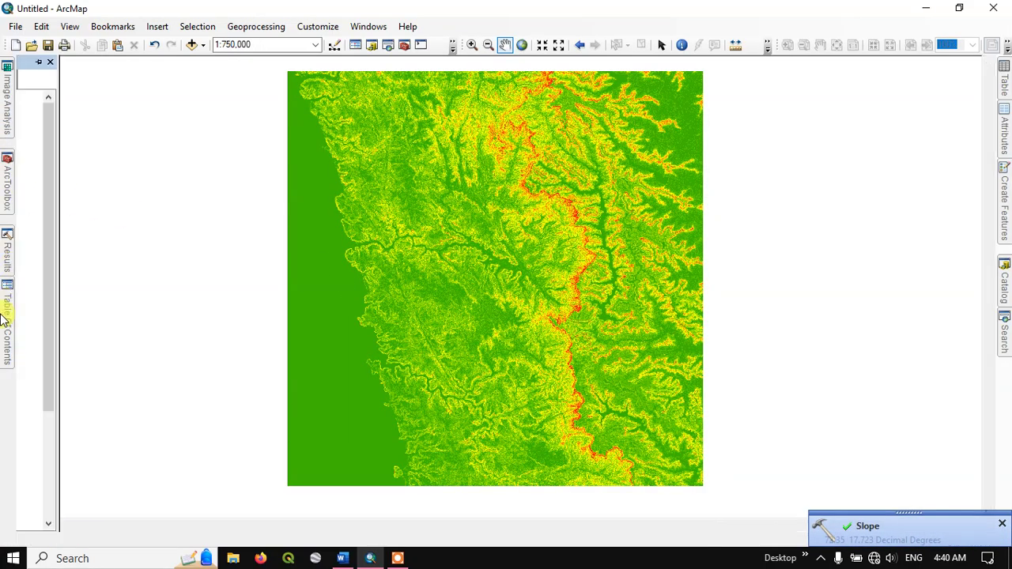
click(54, 244)
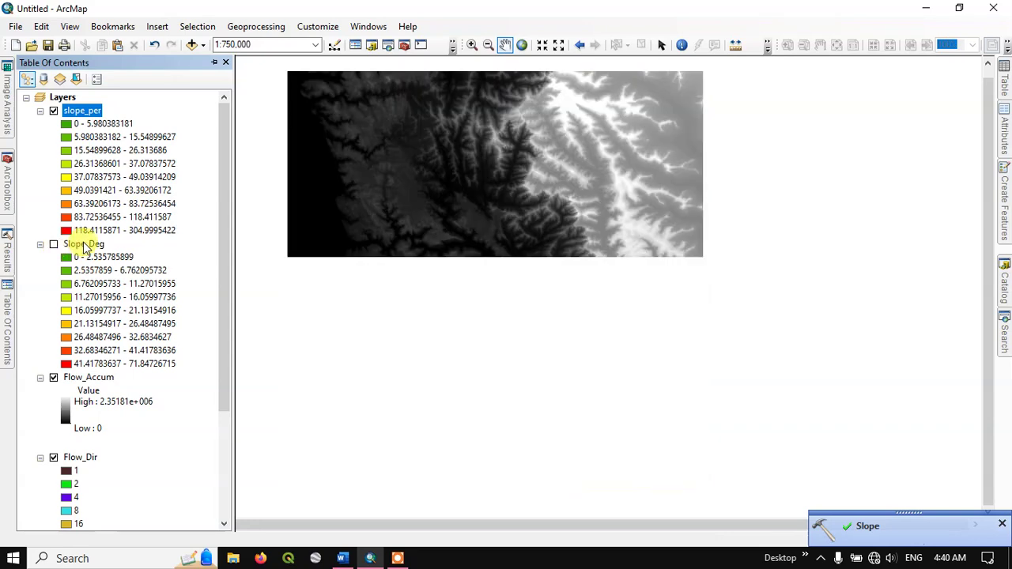
right_click(82, 245)
click(119, 265)
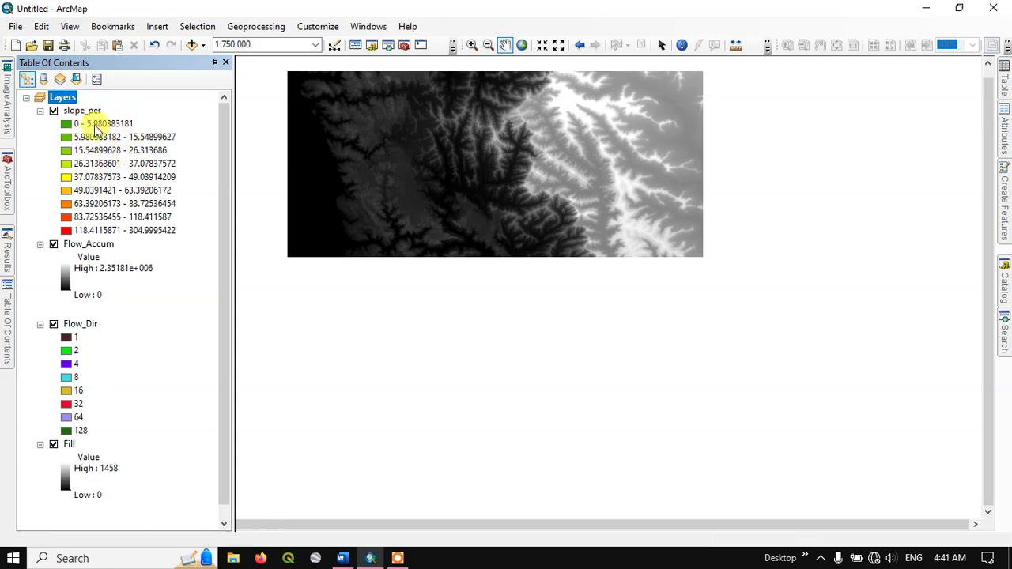
Examine the class ranges of the slope_per layer from the lowest to the highest class.
click(102, 124)
click(95, 150)
click(94, 162)
click(95, 176)
click(95, 190)
click(95, 203)
click(98, 217)
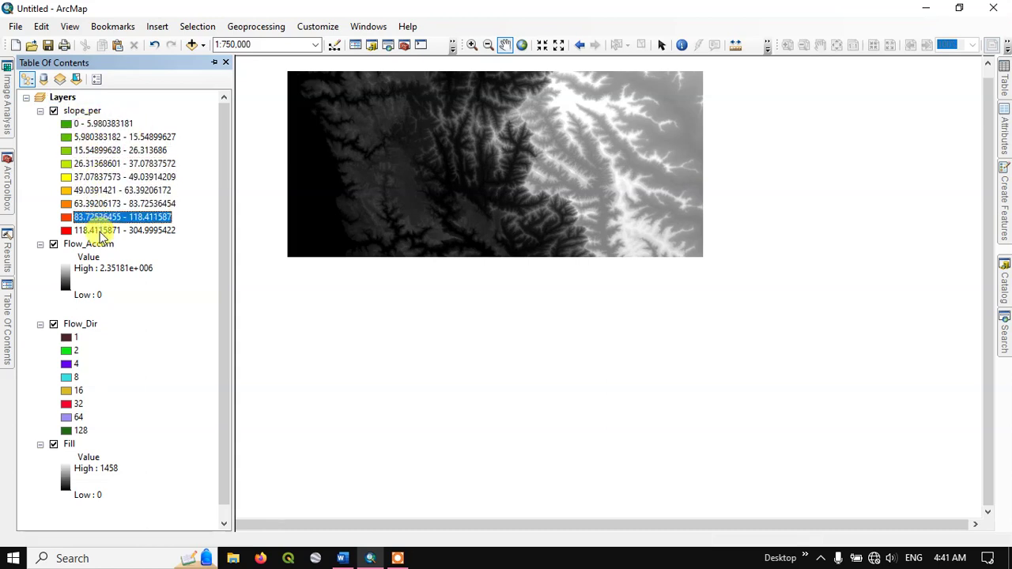
click(99, 230)
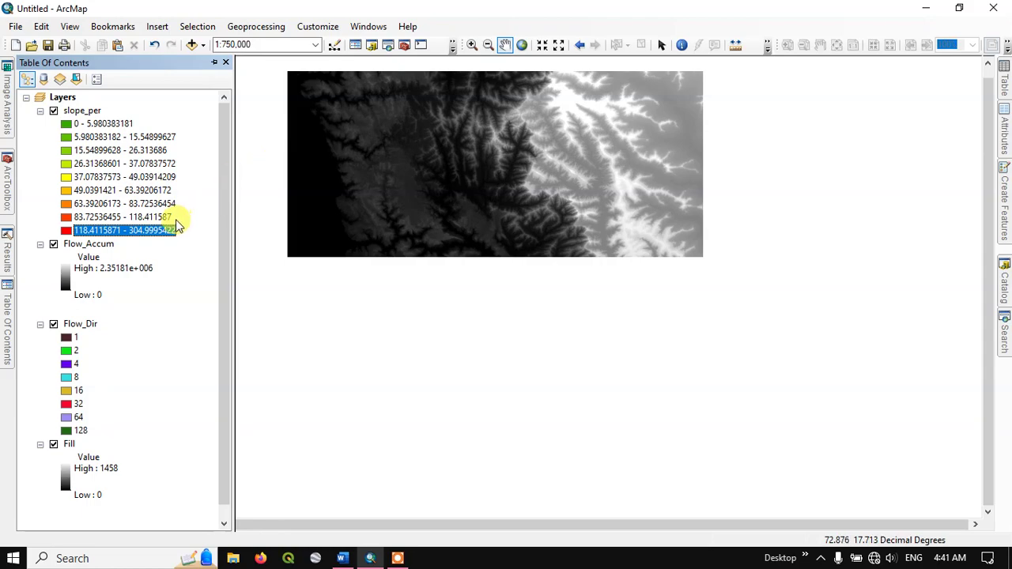
Open the Raster Calculator from the Map Algebra toolset.
mouse_move(6, 188)
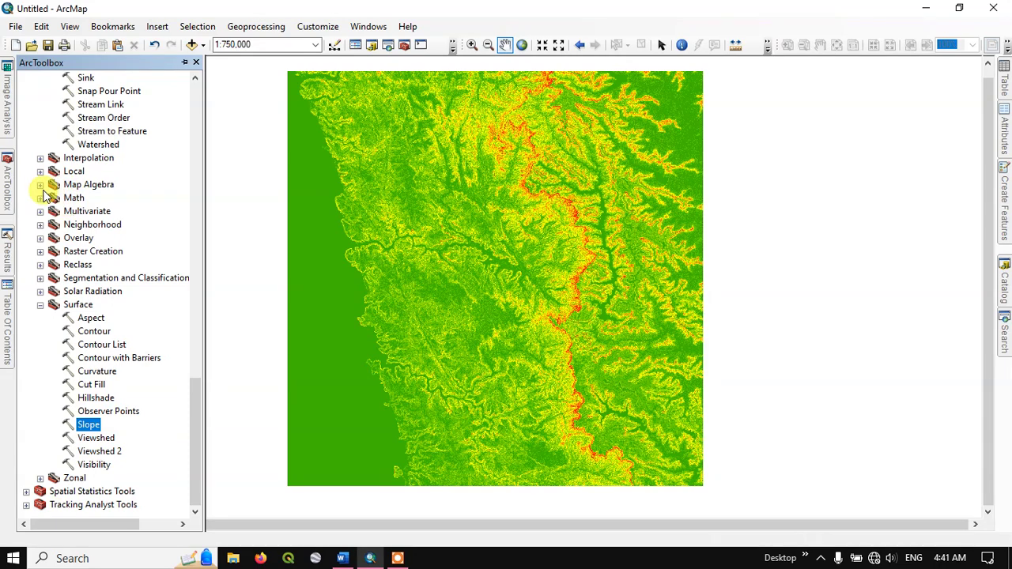
click(41, 186)
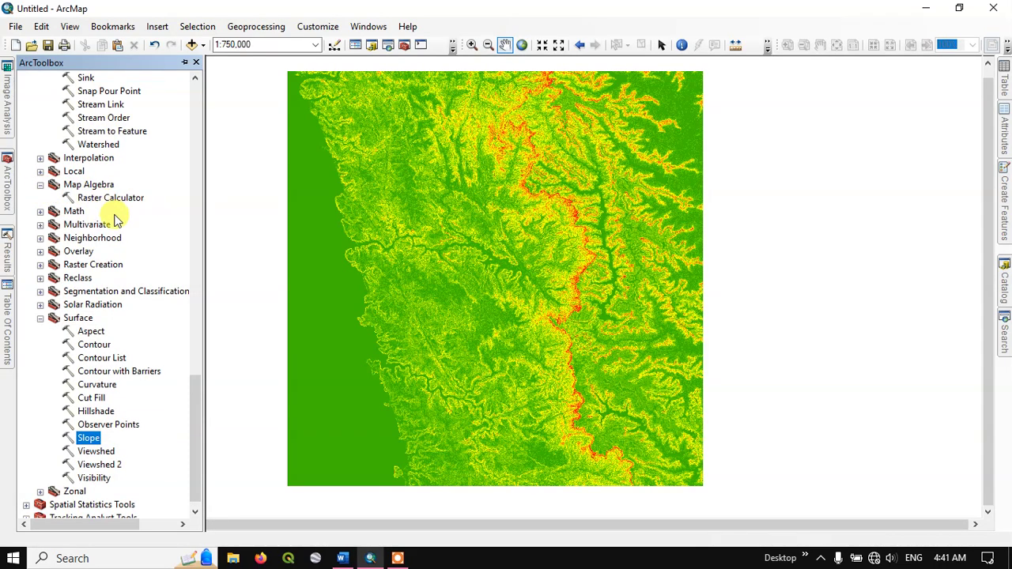
scroll(119, 213, up, 3)
scroll(131, 284, up, 1)
click(83, 345)
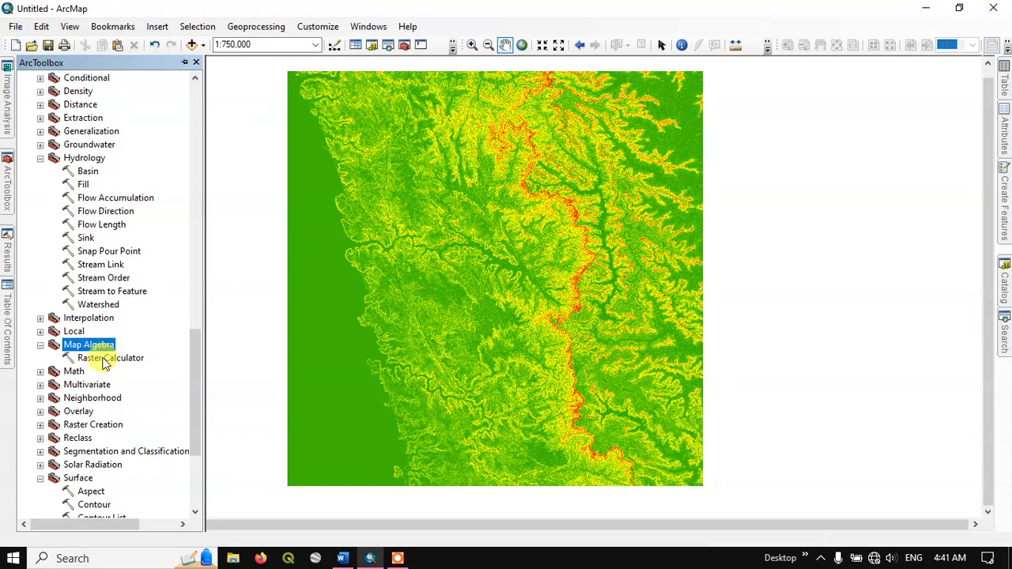
click(92, 359)
double_click(92, 360)
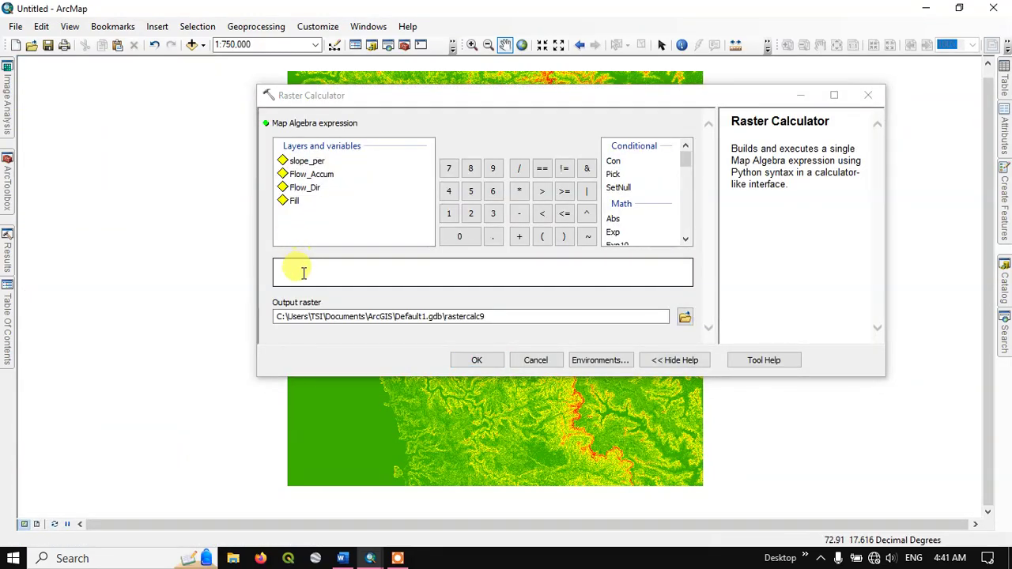
Build the map algebra expression Ln("Flow_Accum" + 0.001) * (("slope_per" / 100) + 0.001).
click(300, 270)
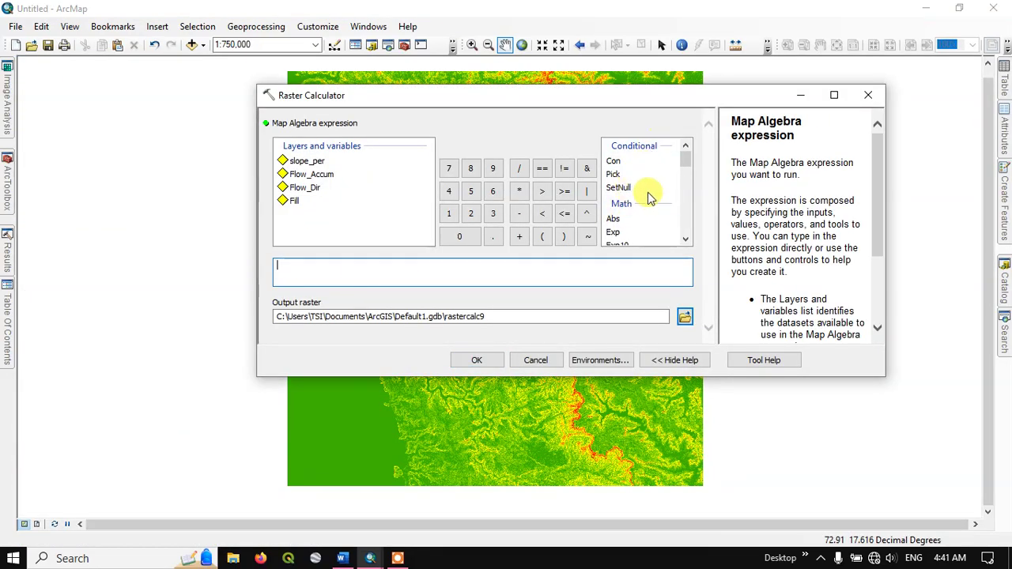
scroll(648, 198, down, 2)
double_click(612, 224)
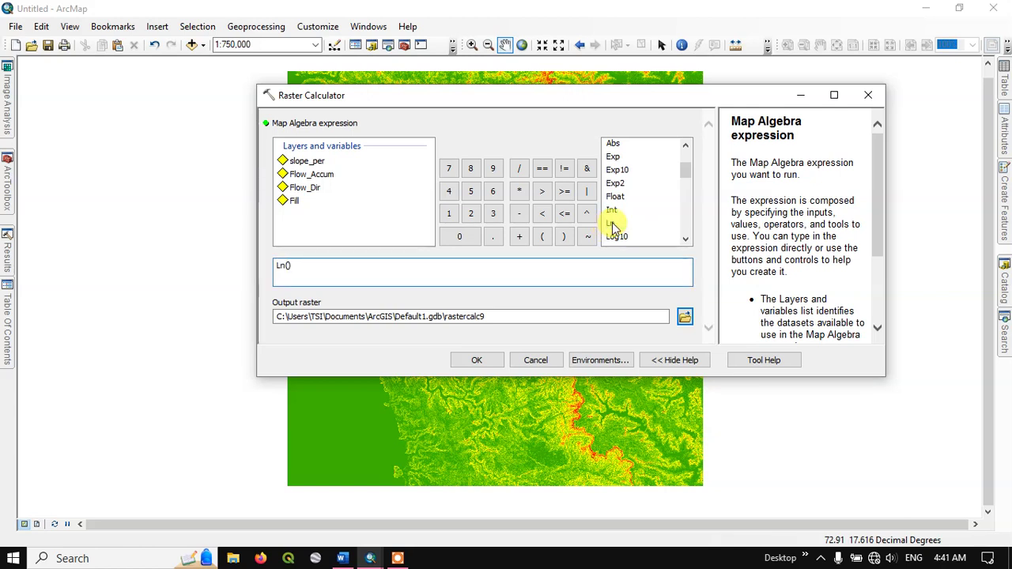
double_click(313, 177)
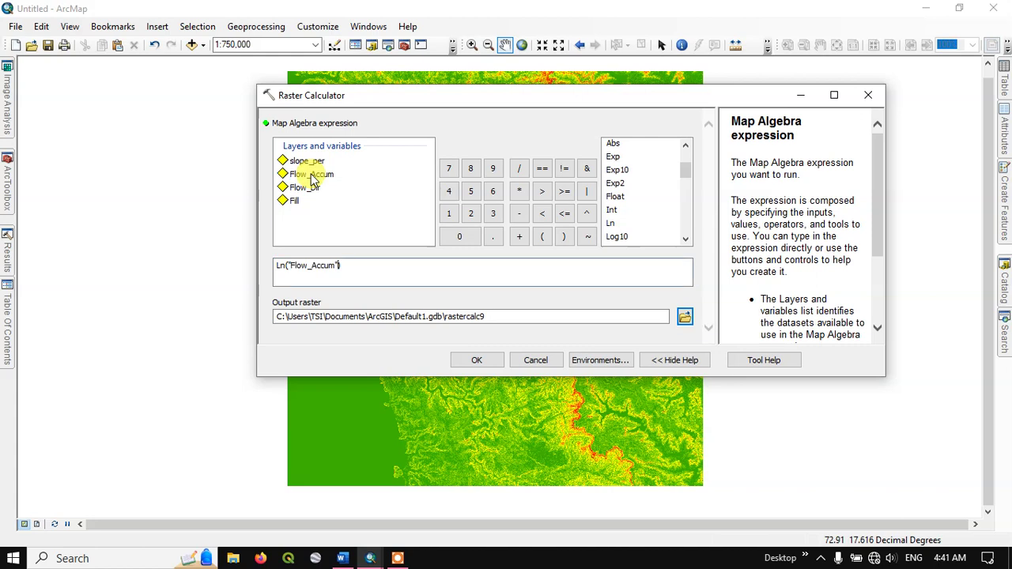
click(519, 237)
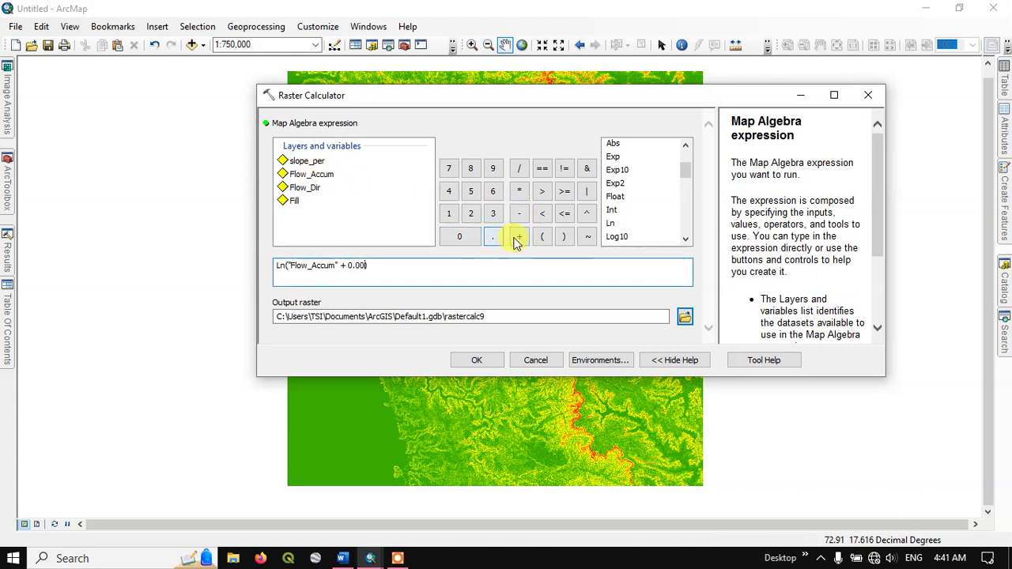
click(451, 216)
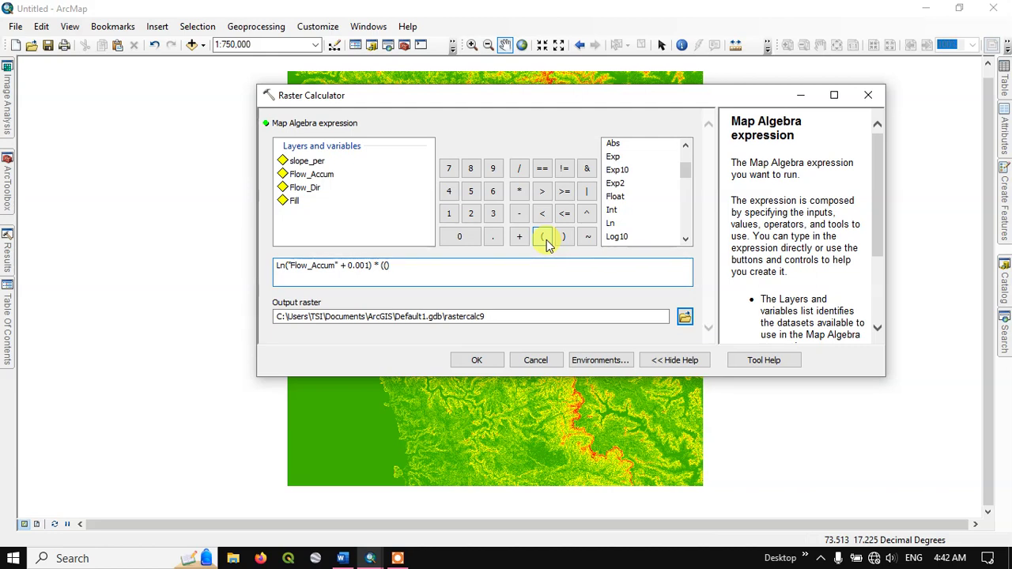
double_click(316, 162)
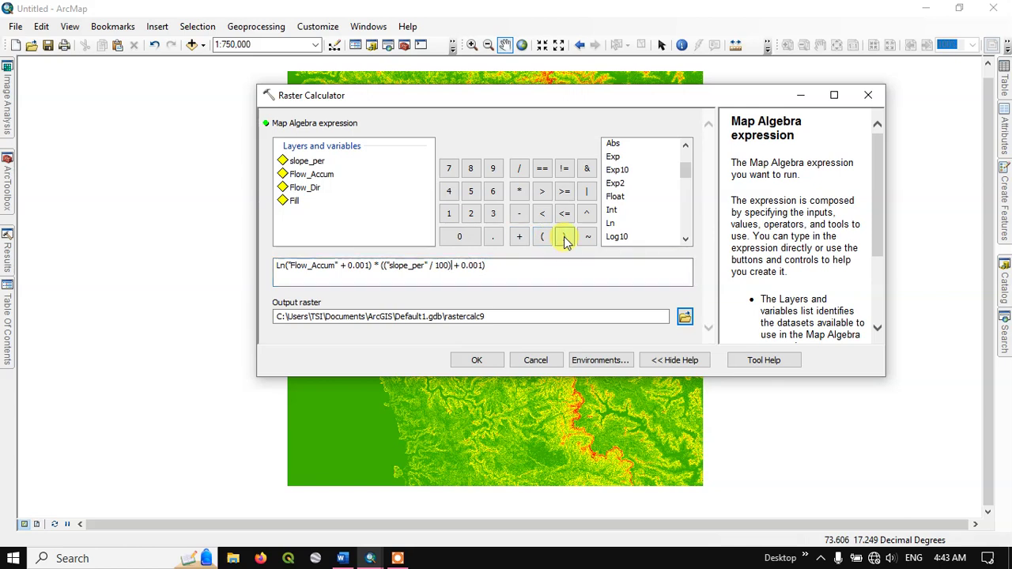
Review the expression, save the output raster as SPI in the SPI folder, and run the calculation.
click(297, 270)
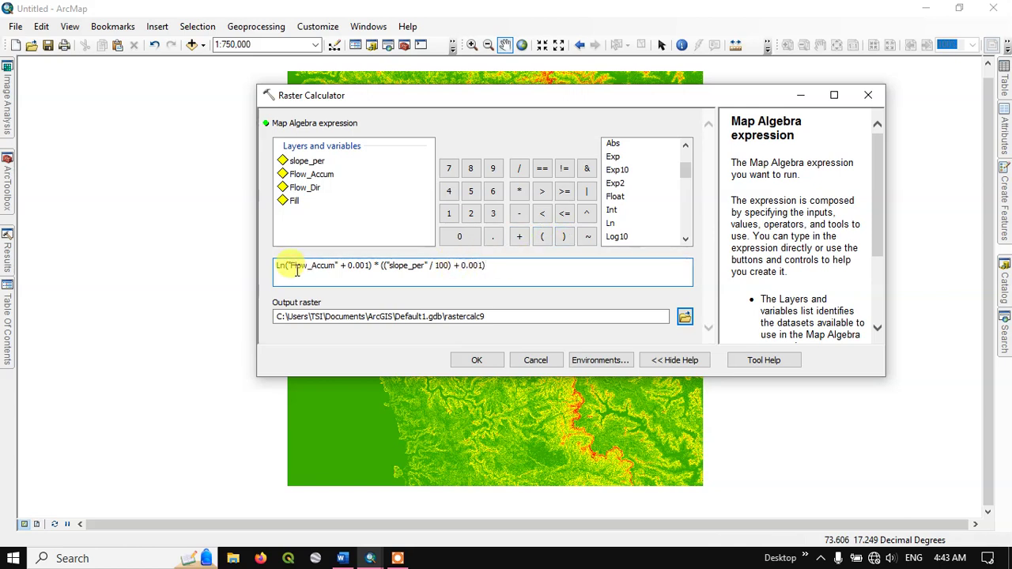
drag(354, 270, 521, 269)
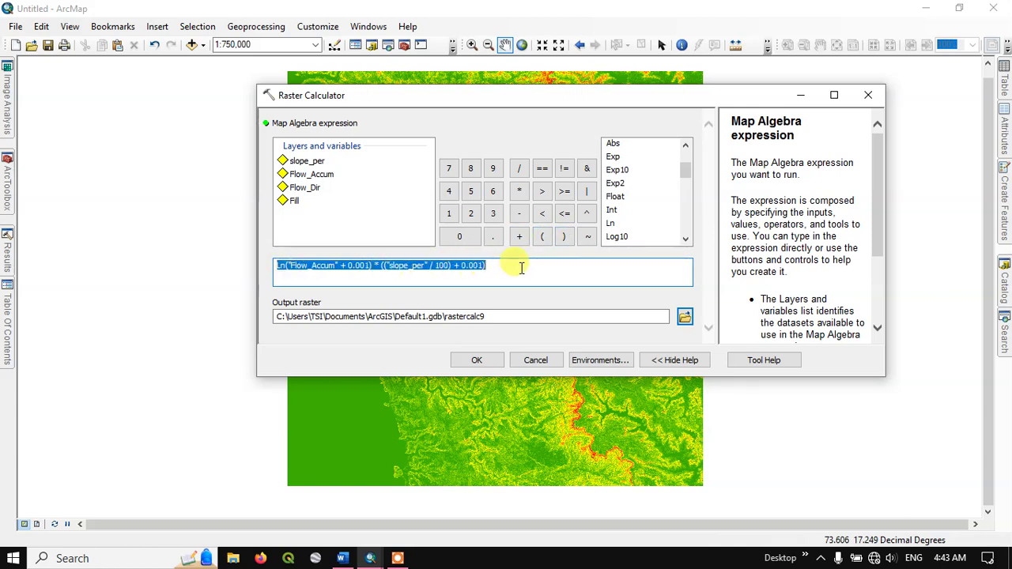
click(498, 319)
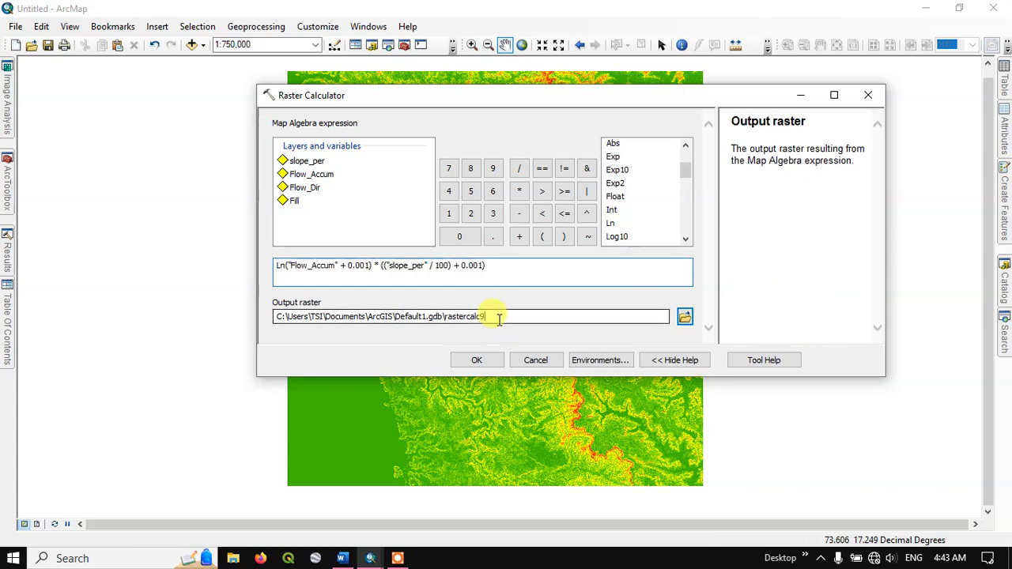
click(685, 317)
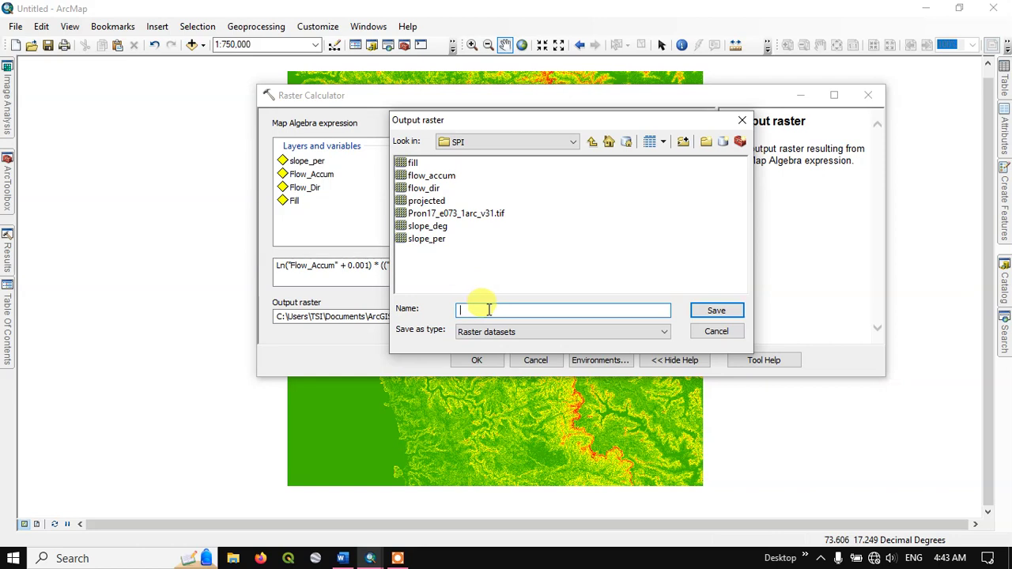
text(SPI)
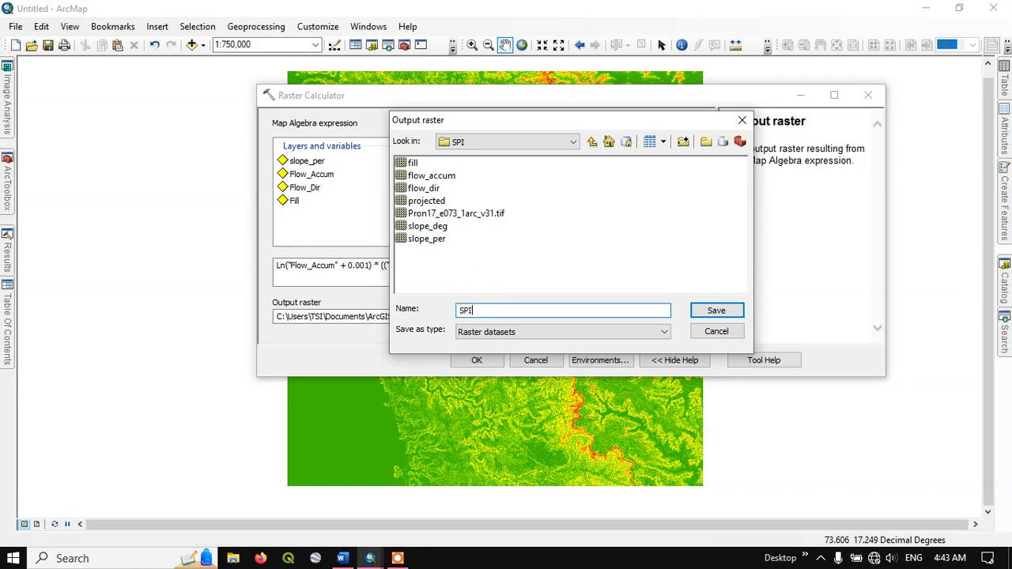
click(705, 312)
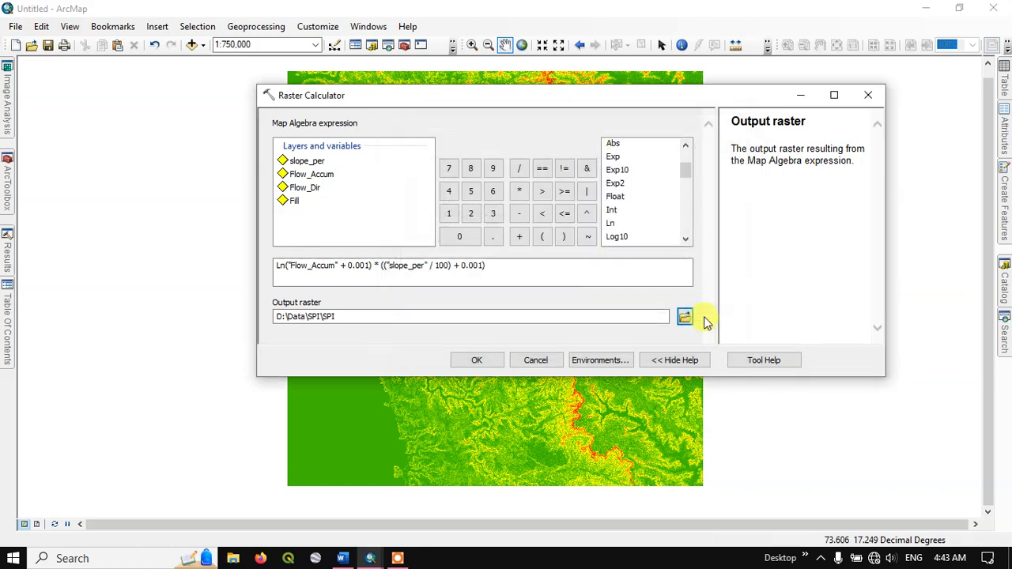
click(477, 360)
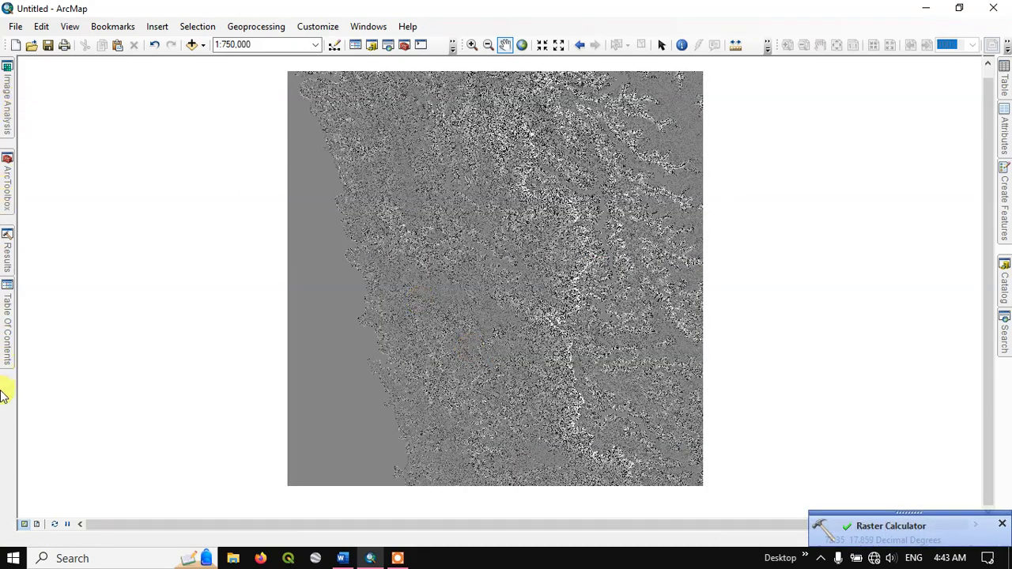
Hide the slope_per, Flow_Accum, Flow_Dir and Fill layers, collapsing the legends of all but Fill.
mouse_move(2, 300)
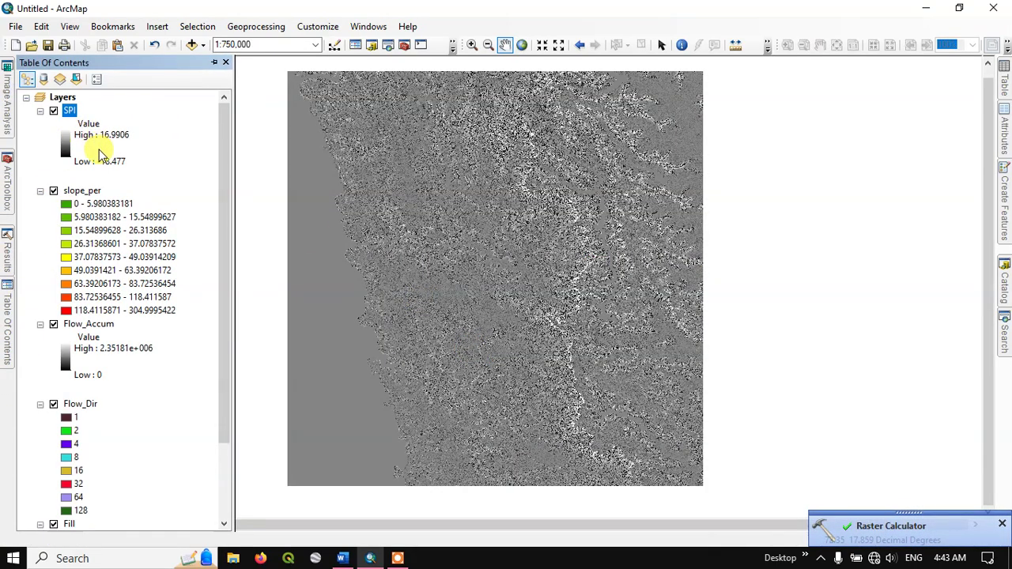
click(53, 191)
click(53, 324)
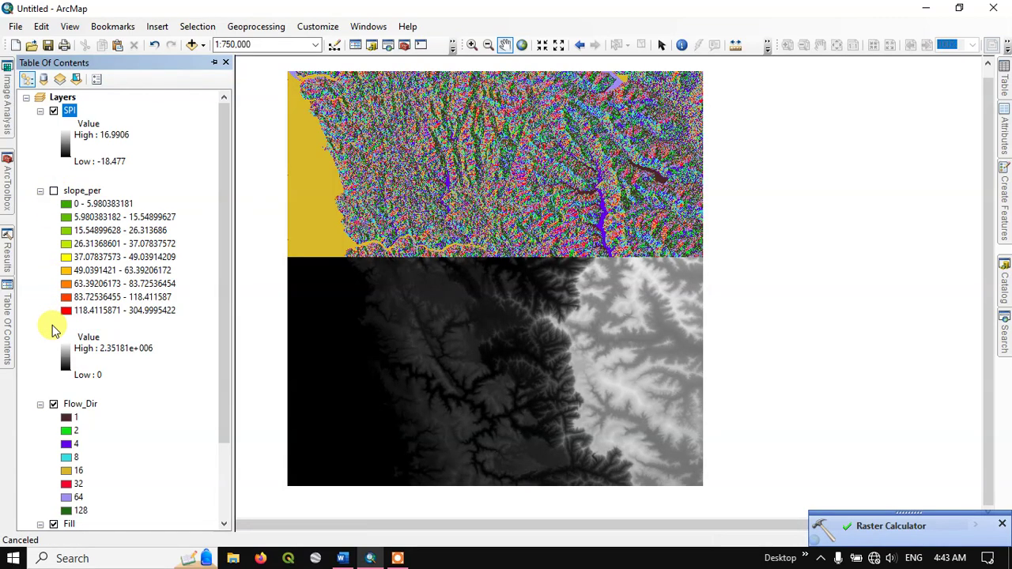
click(53, 404)
click(40, 404)
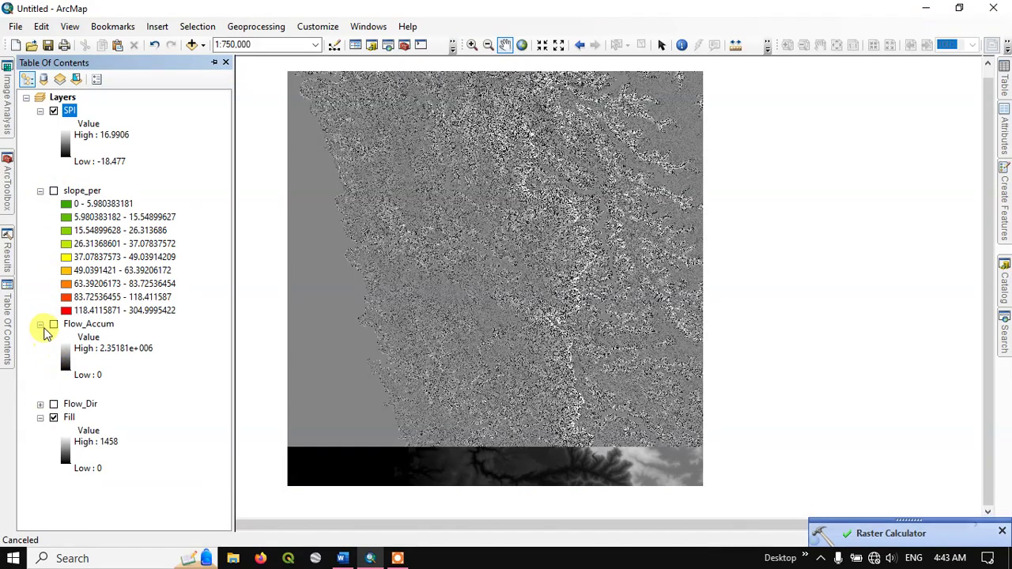
click(40, 324)
click(40, 190)
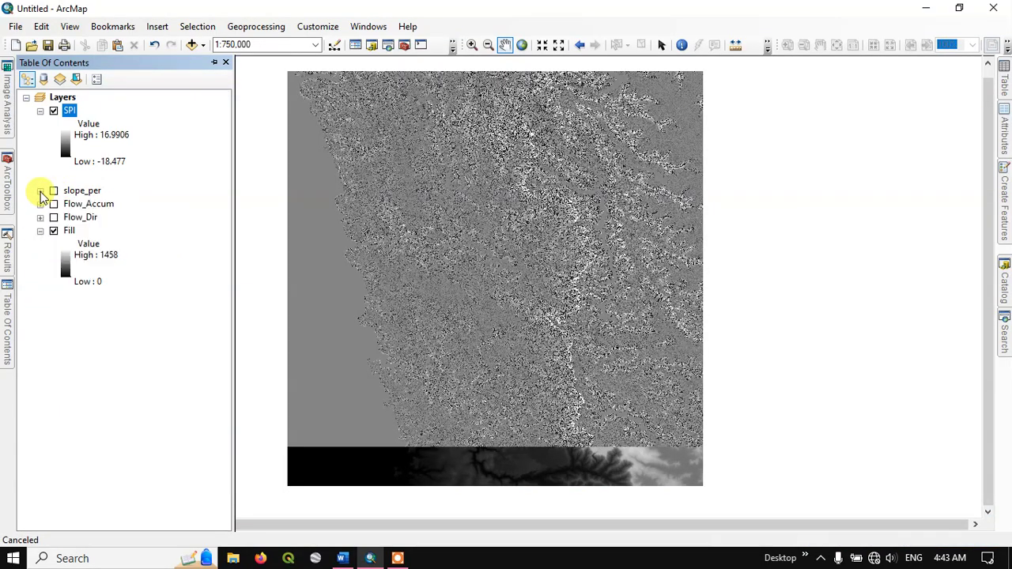
click(54, 231)
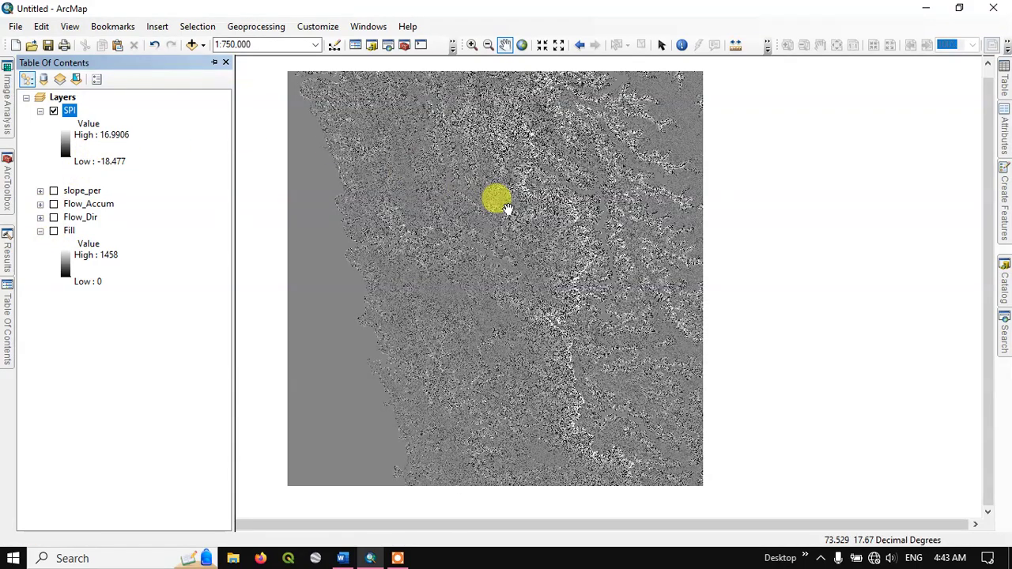
Open the symbology settings of the SPI layer.
scroll(509, 209, up, 2)
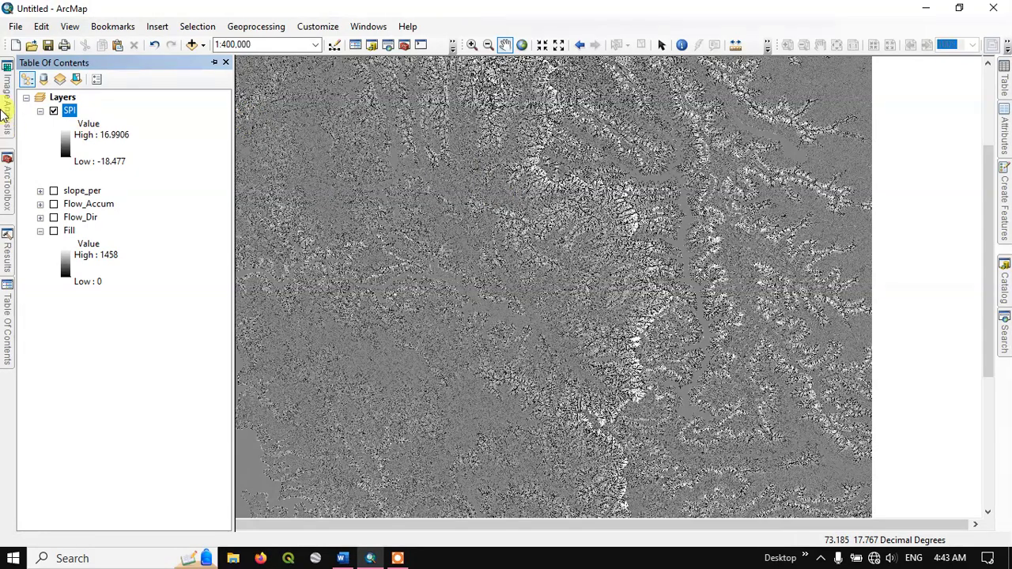
right_click(71, 113)
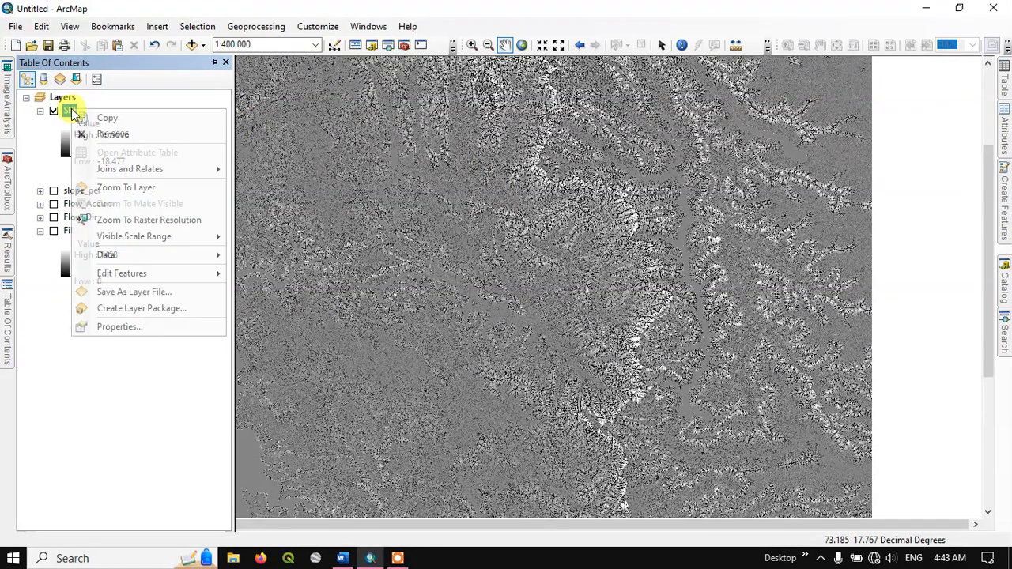
click(163, 325)
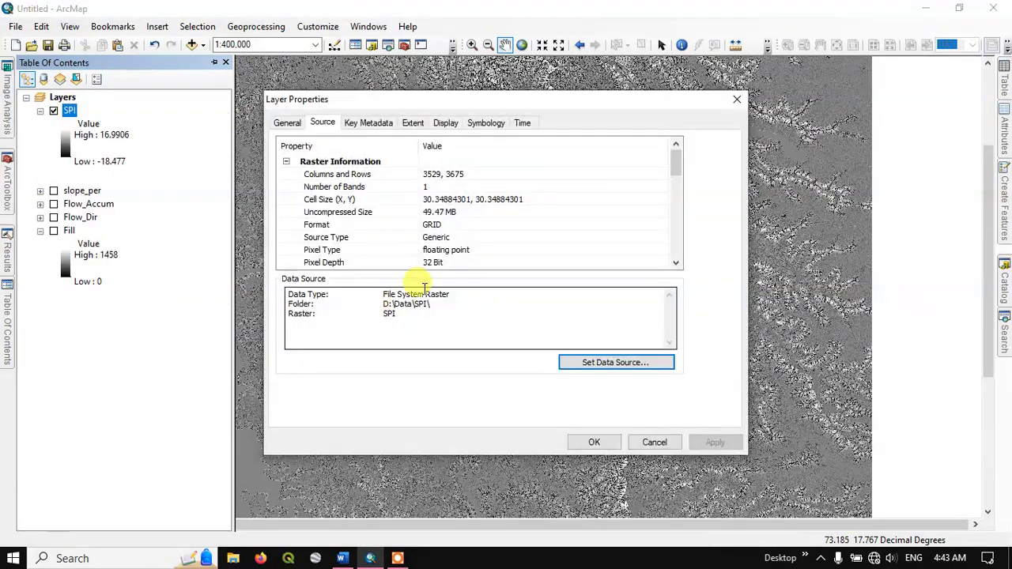
click(485, 125)
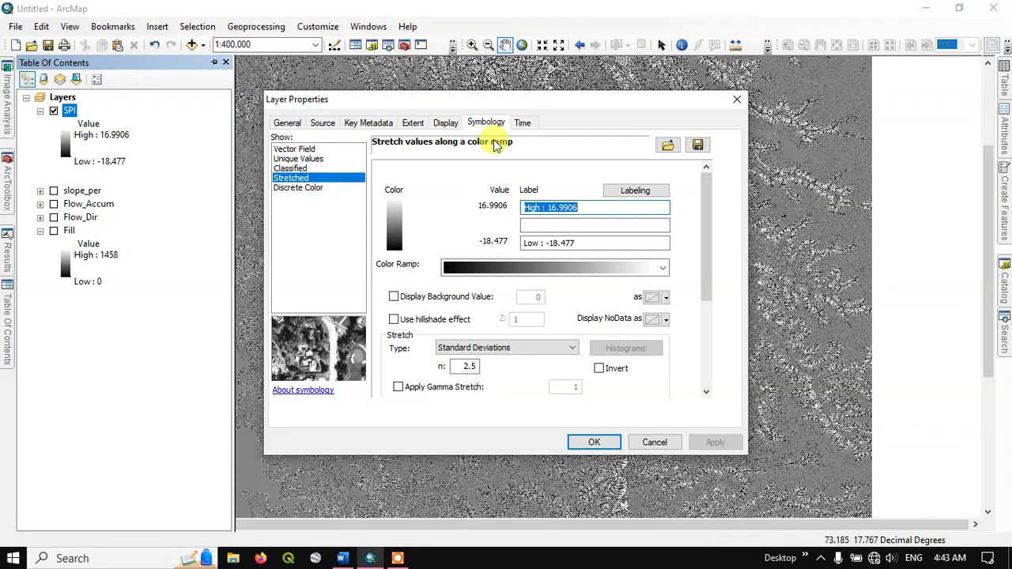
Browse the available color ramps for the stretched SPI display without choosing one.
click(664, 271)
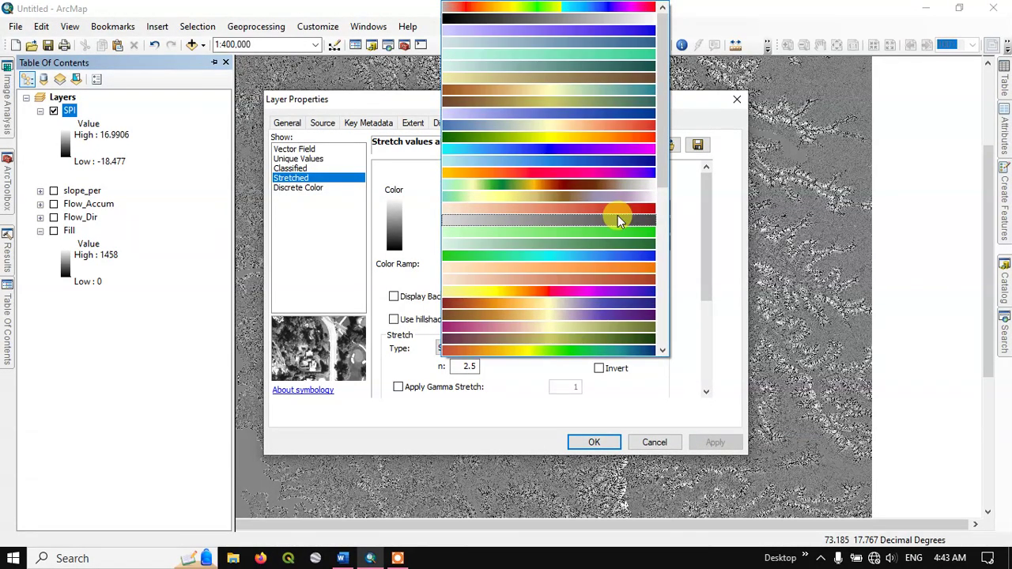
scroll(617, 216, down, 4)
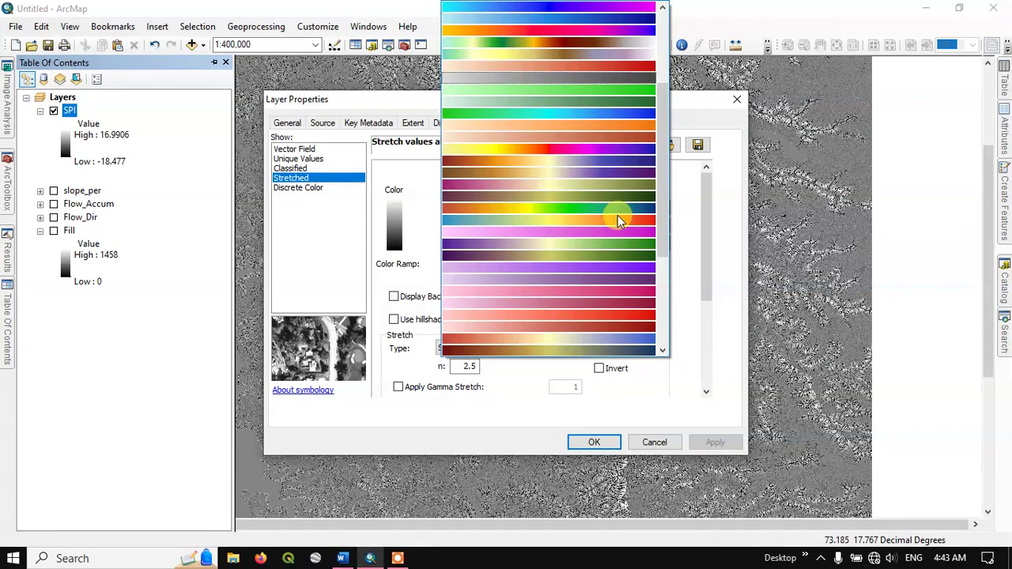
scroll(618, 215, down, 6)
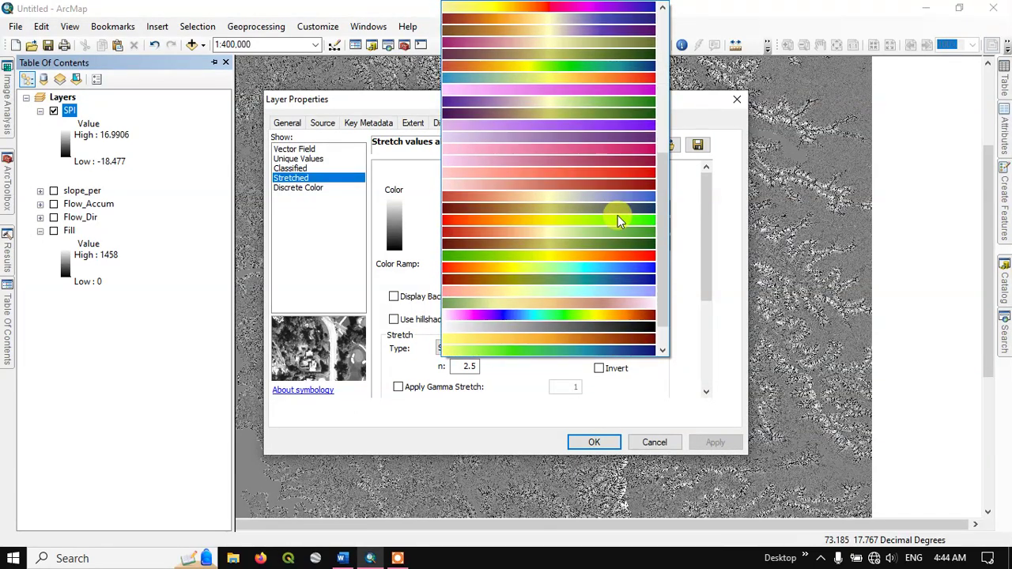
scroll(617, 215, up, 5)
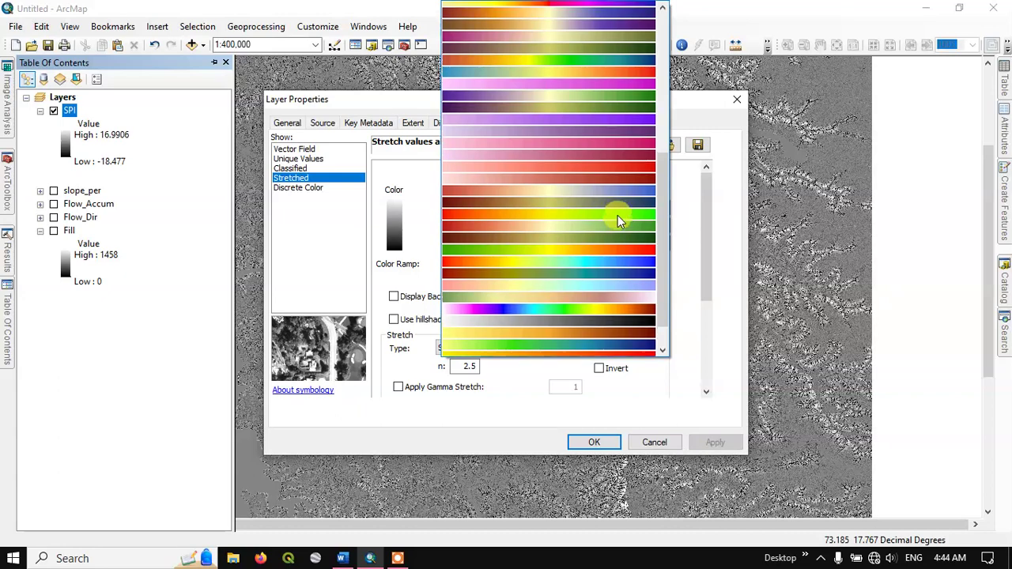
scroll(617, 215, up, 3)
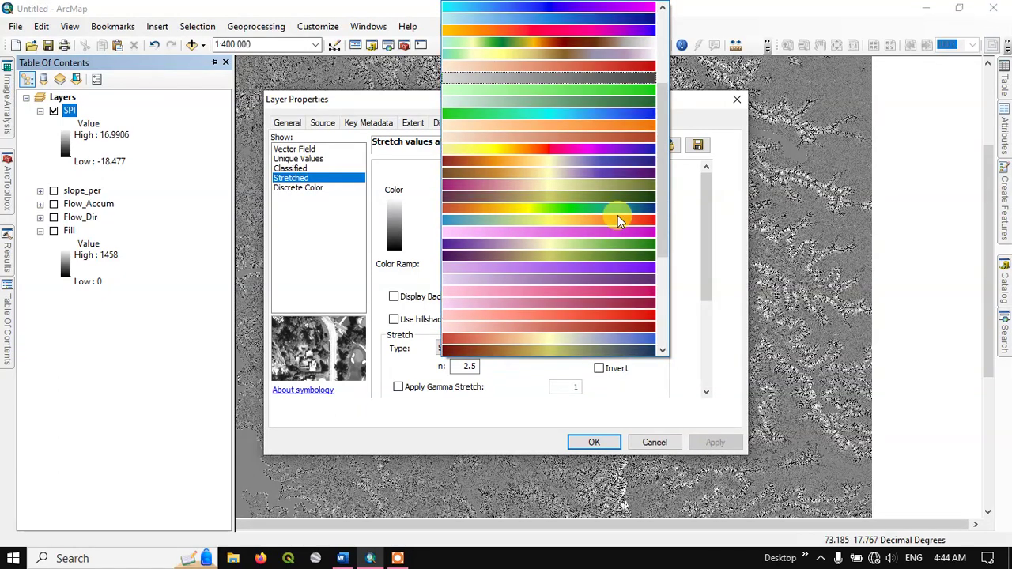
scroll(617, 215, up, 4)
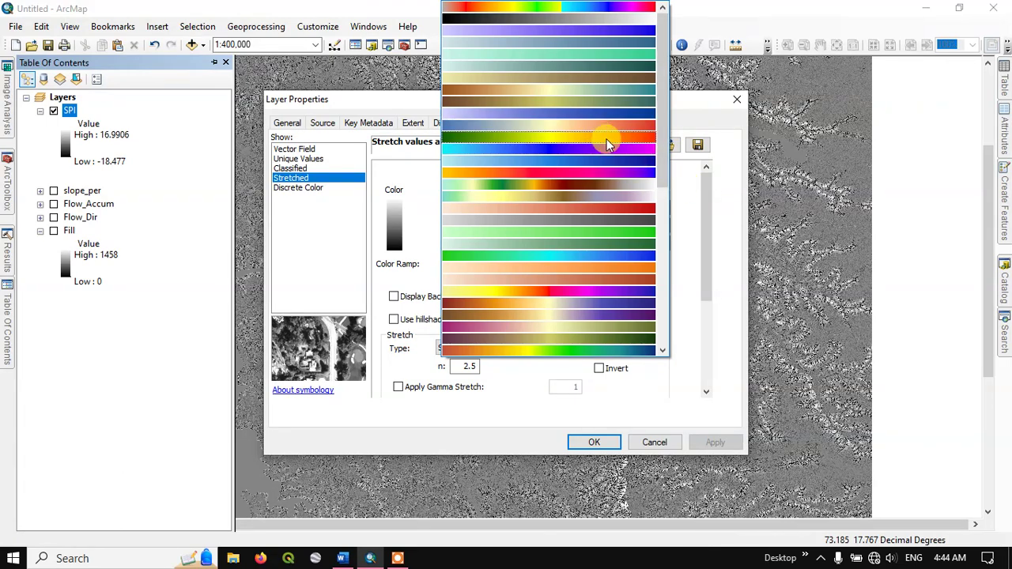
click(702, 311)
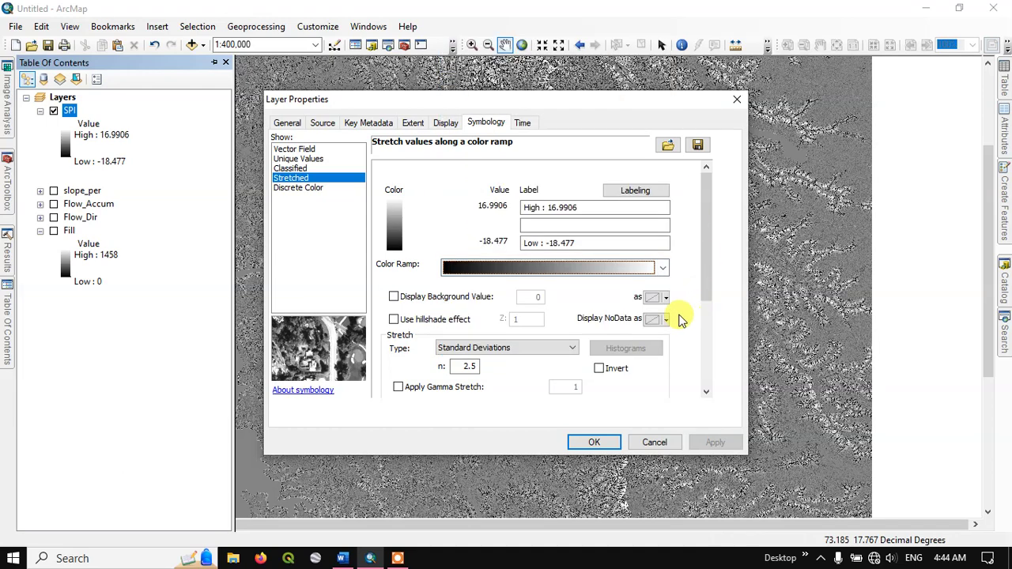
List the color ramps by name to look through them, and restore their graphic view.
right_click(668, 272)
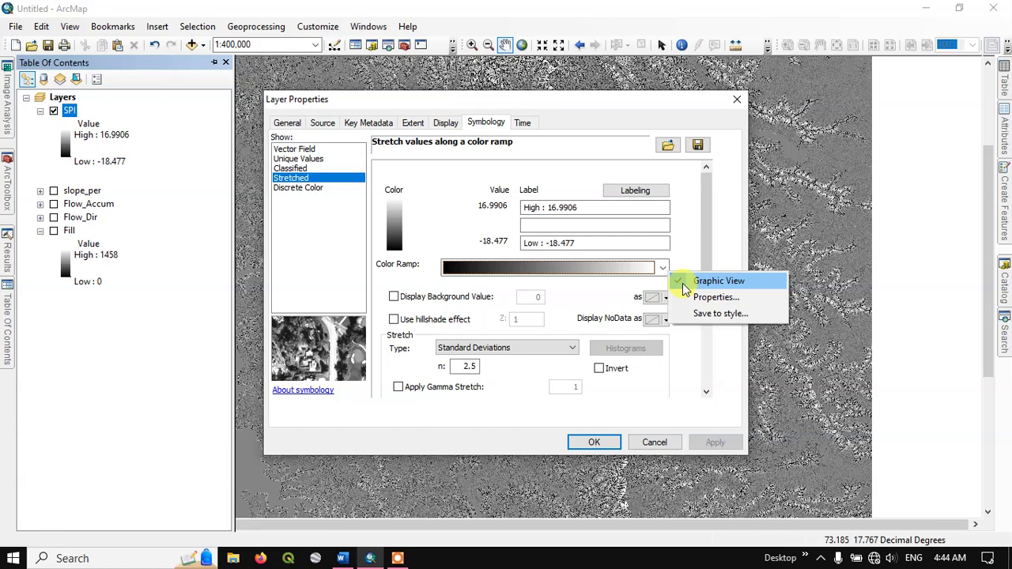
click(682, 283)
click(664, 268)
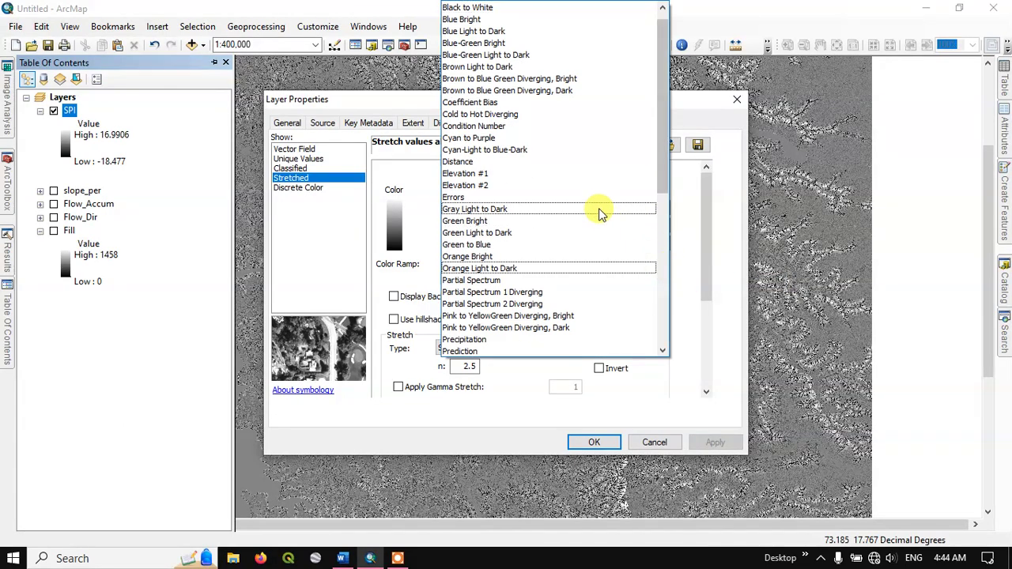
scroll(597, 198, up, 1)
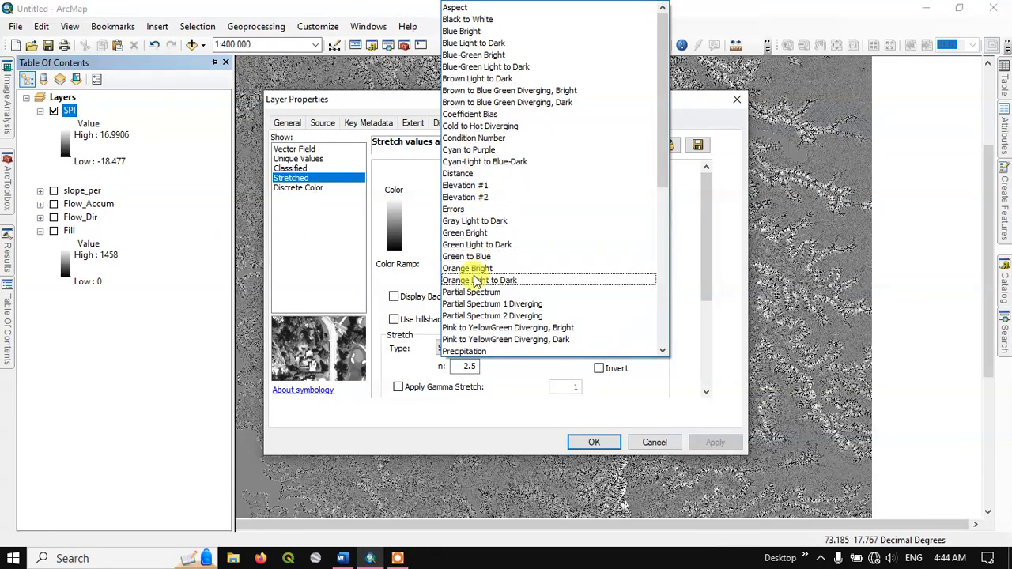
scroll(506, 193, down, 2)
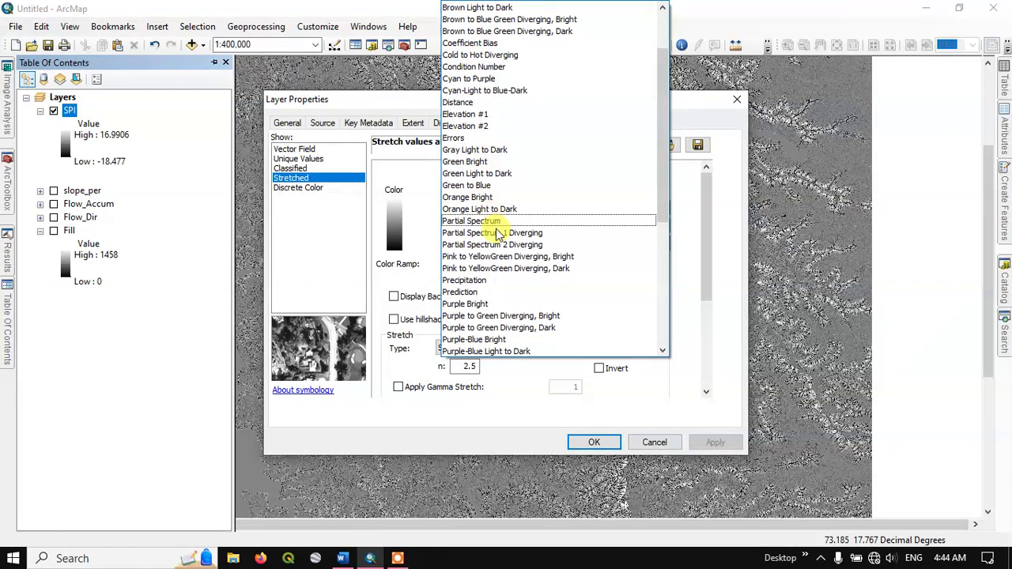
click(660, 270)
right_click(661, 272)
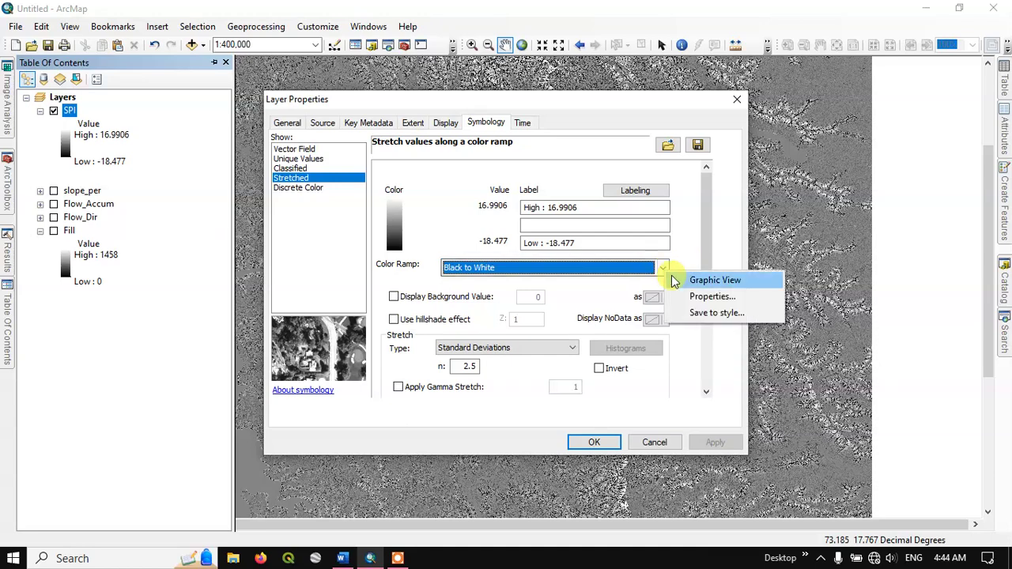
click(671, 281)
Apply the green-yellow-red Condition Number color ramp to the stretched SPI layer.
click(660, 271)
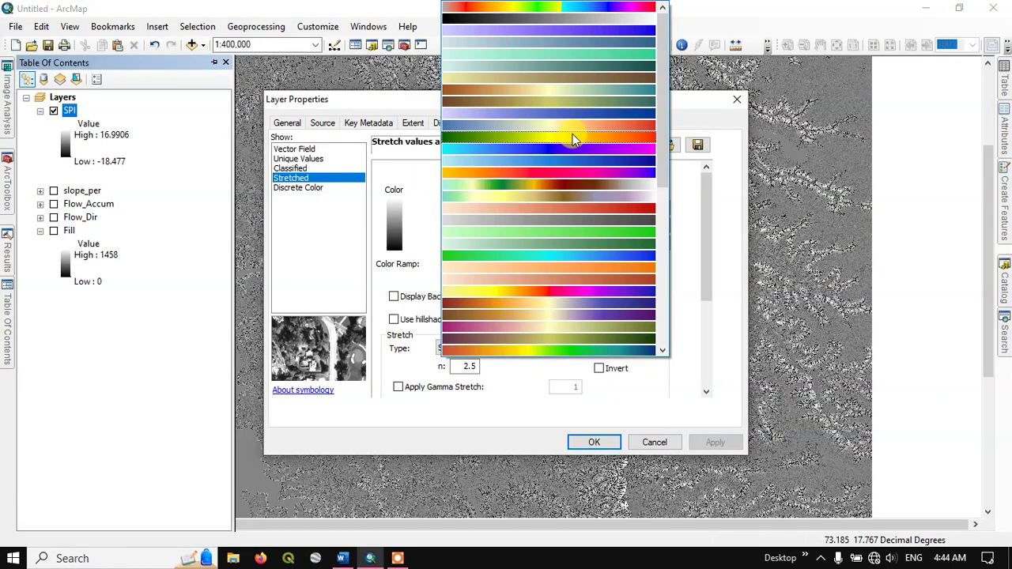
click(549, 140)
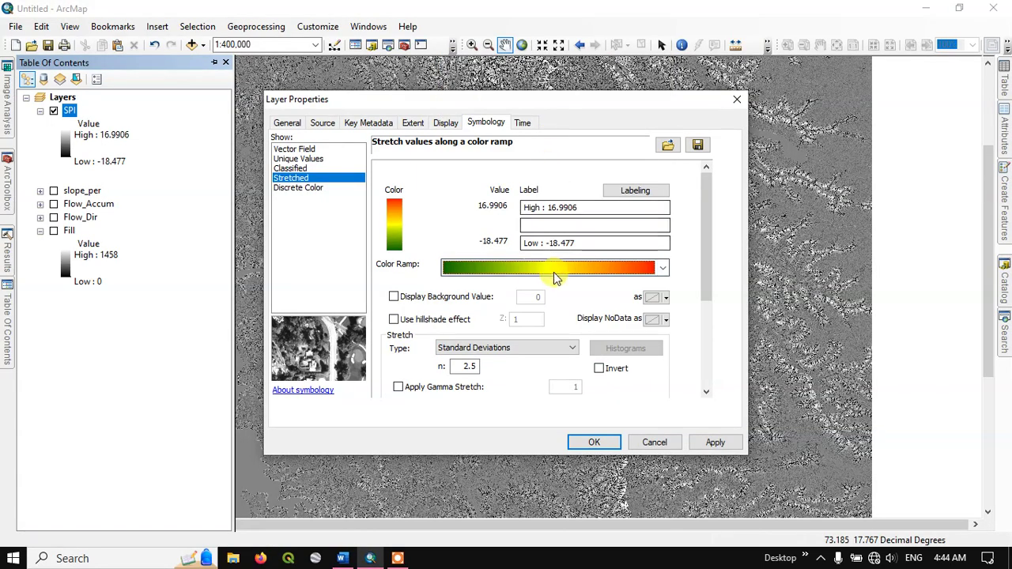
click(504, 240)
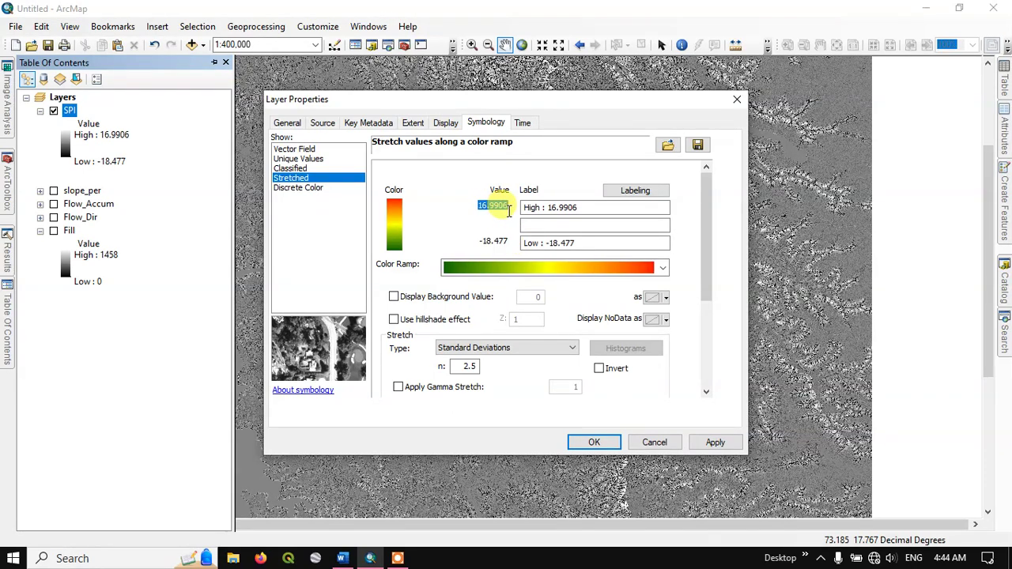
click(712, 443)
click(594, 442)
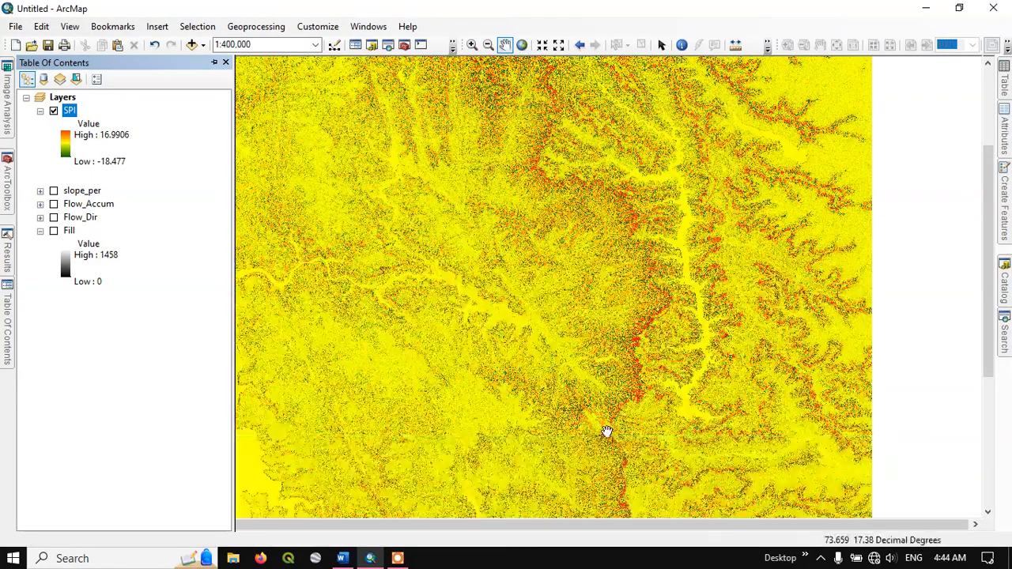
Examine the color pattern of the SPI raster along the drainage lines and the escarpment at several scales.
scroll(671, 316, up, 3)
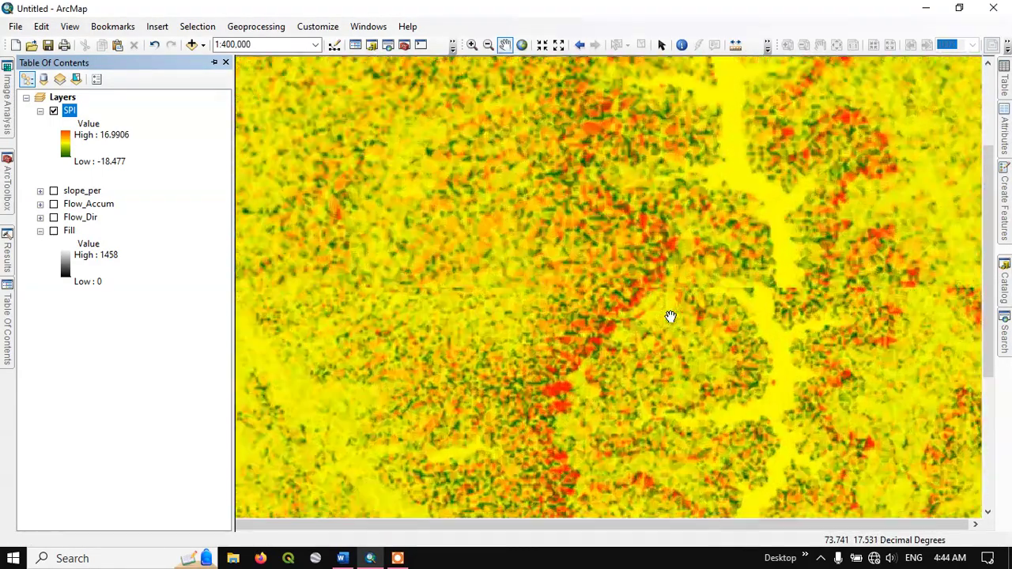
scroll(670, 316, up, 2)
drag(514, 350, 571, 251)
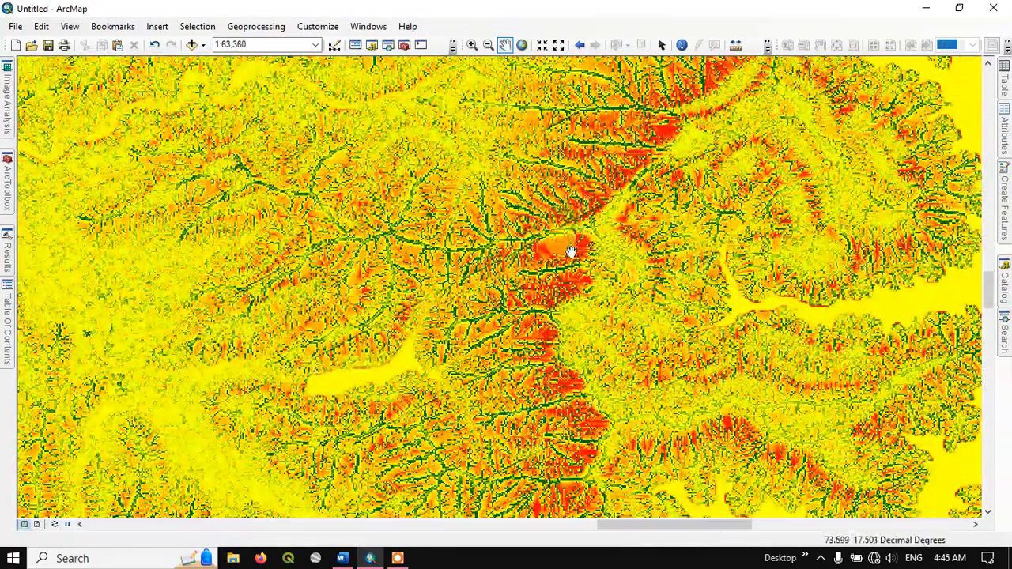
scroll(510, 224, down, 1)
scroll(511, 223, up, 2)
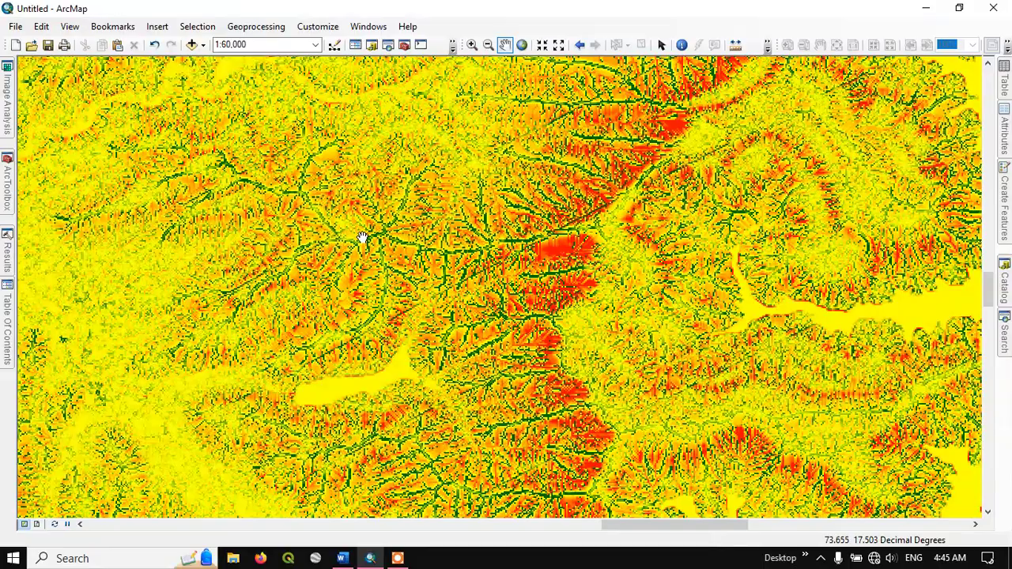
scroll(582, 281, down, 1)
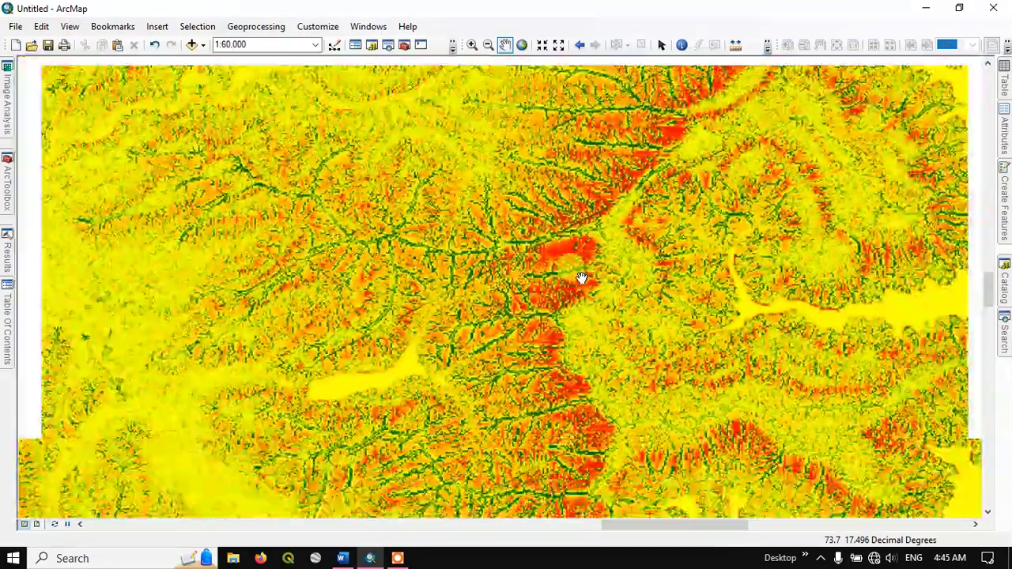
scroll(581, 278, down, 3)
scroll(581, 278, down, 4)
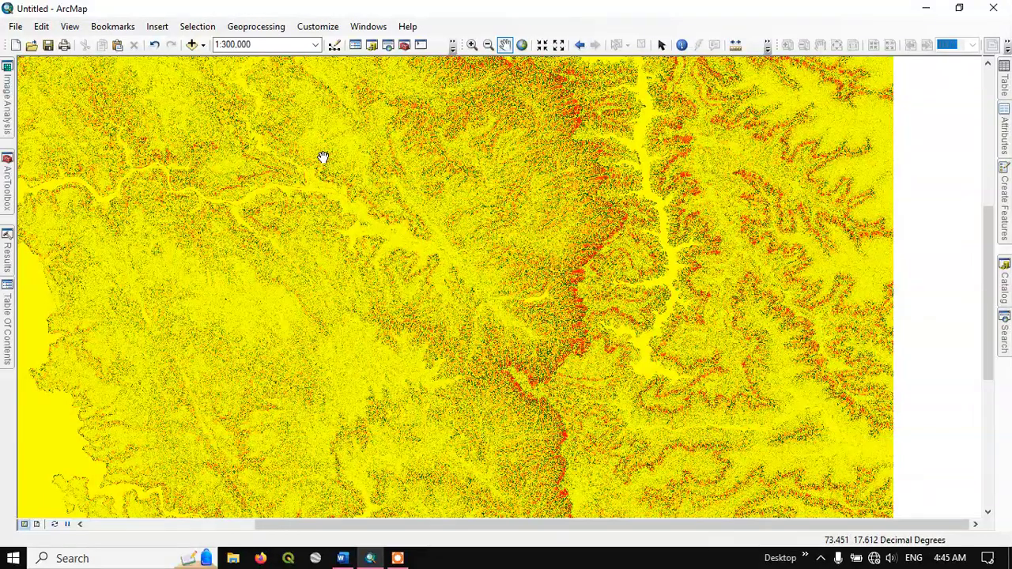
Add the Study_Area_SPI.shp shapefile from the AOI folder to the map.
click(203, 46)
click(205, 65)
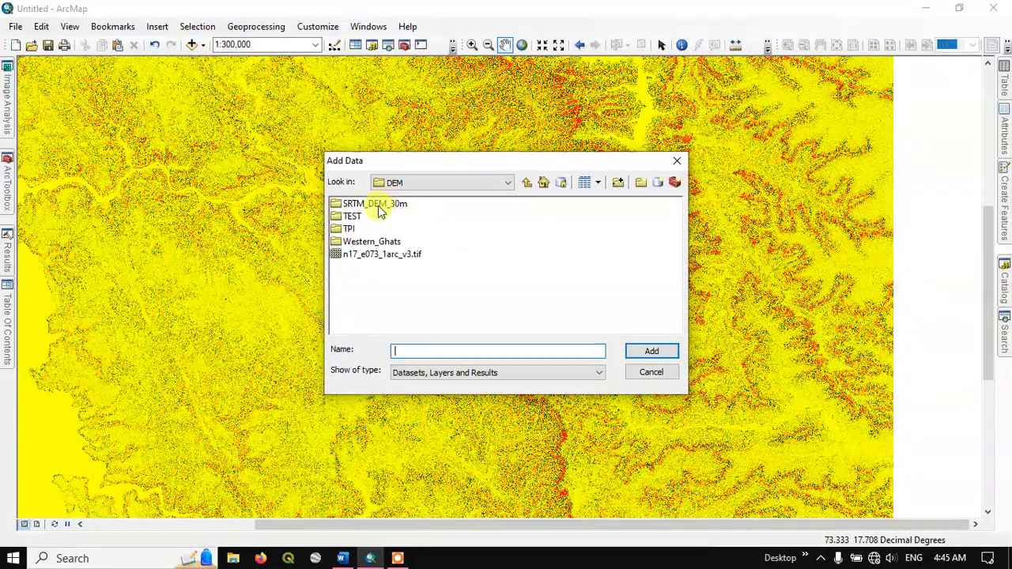
click(526, 183)
click(350, 203)
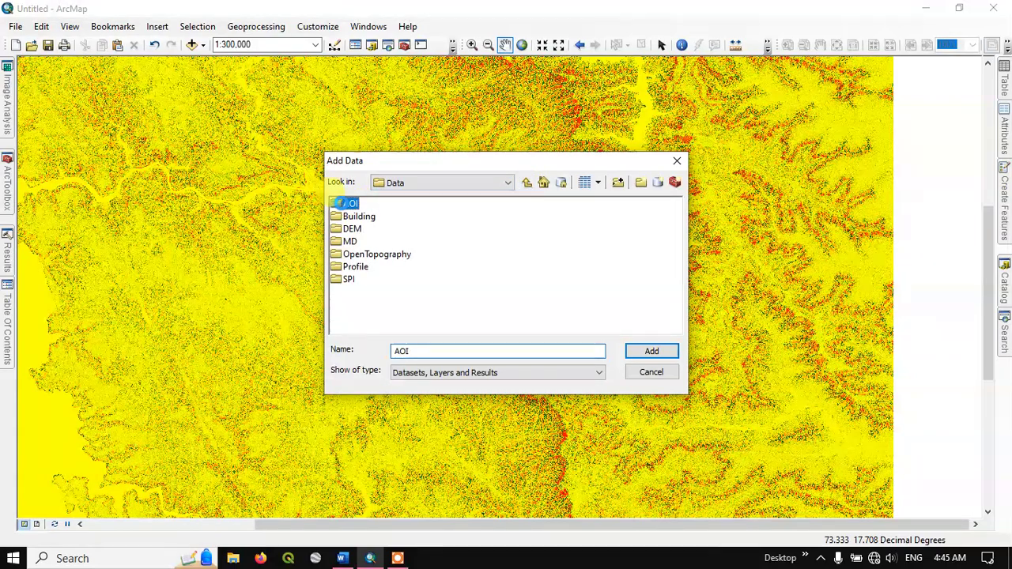
double_click(350, 203)
click(372, 266)
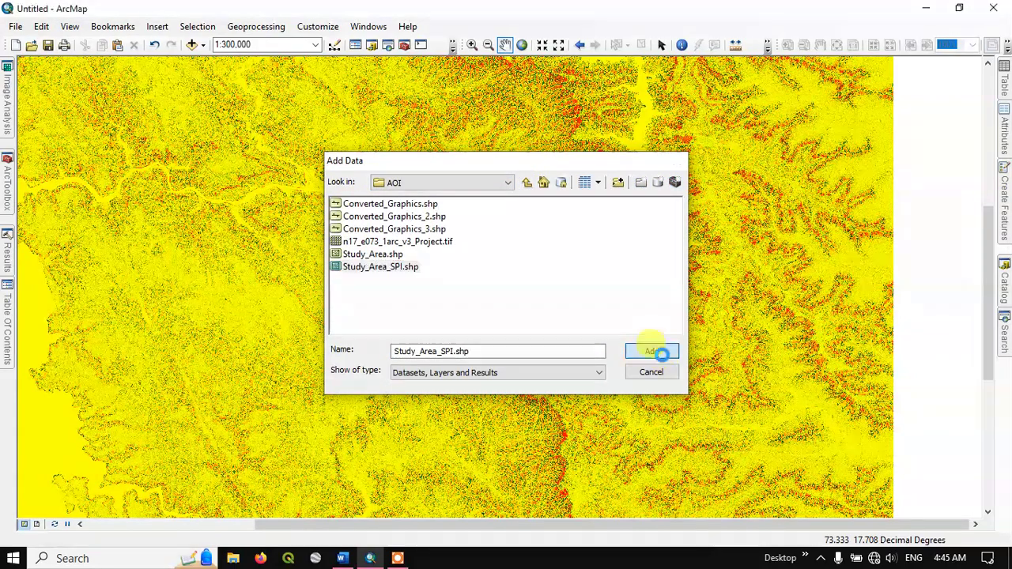
click(651, 350)
drag(490, 372, 497, 232)
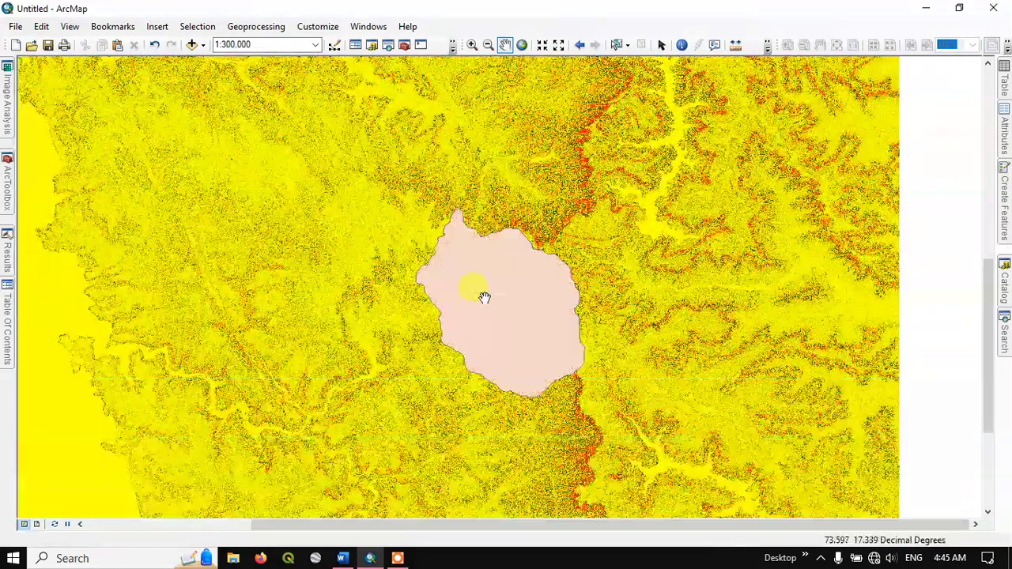
Symbolize the Study_Area_SPI layer as Hollow with a thicker black outline.
mouse_move(7, 312)
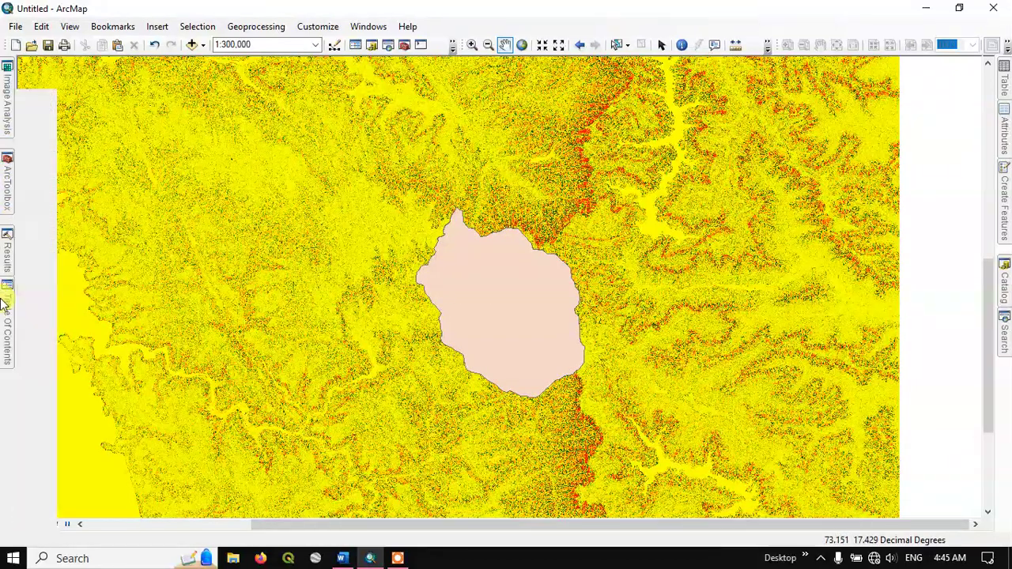
click(66, 124)
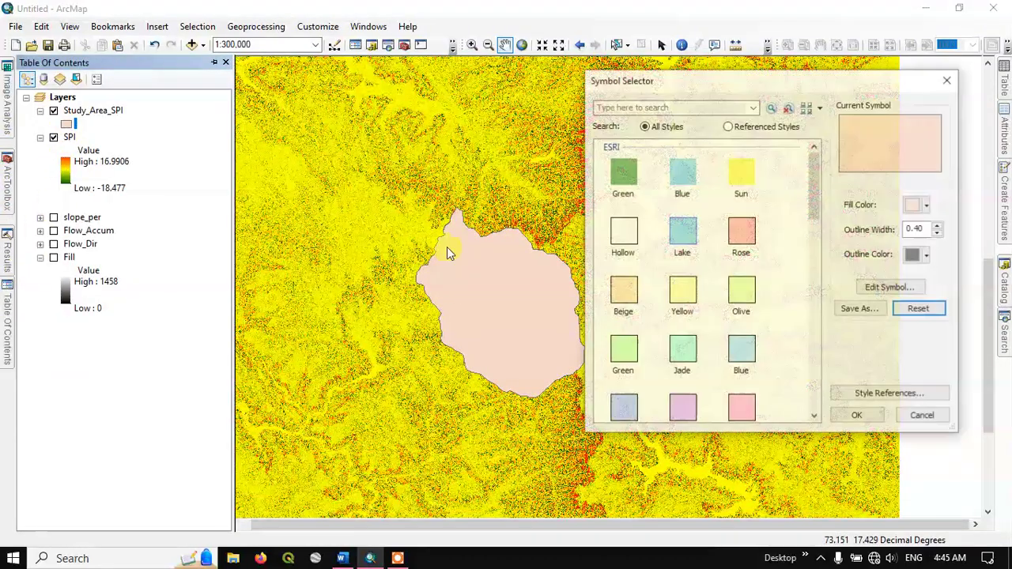
click(623, 230)
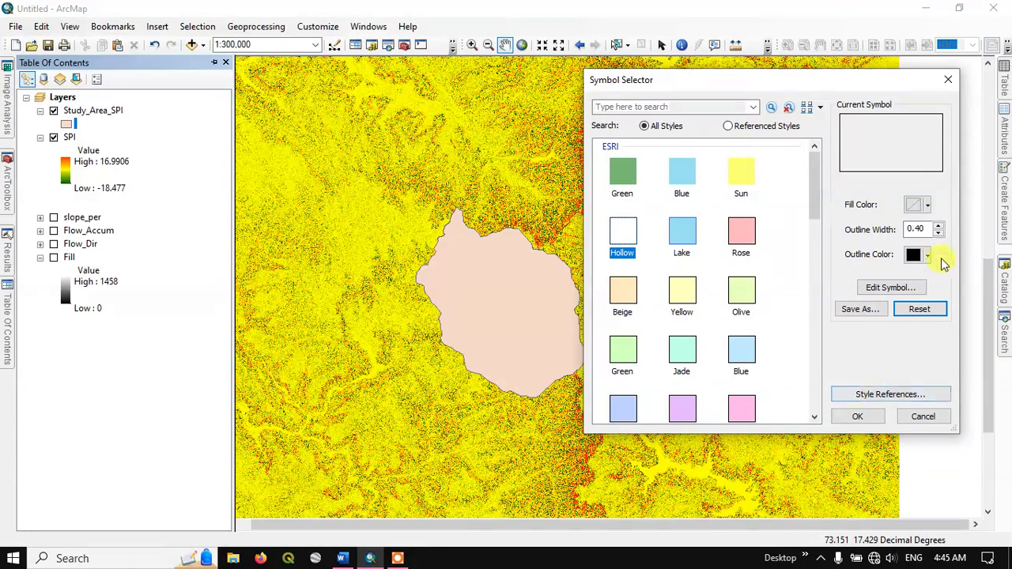
click(940, 225)
click(860, 415)
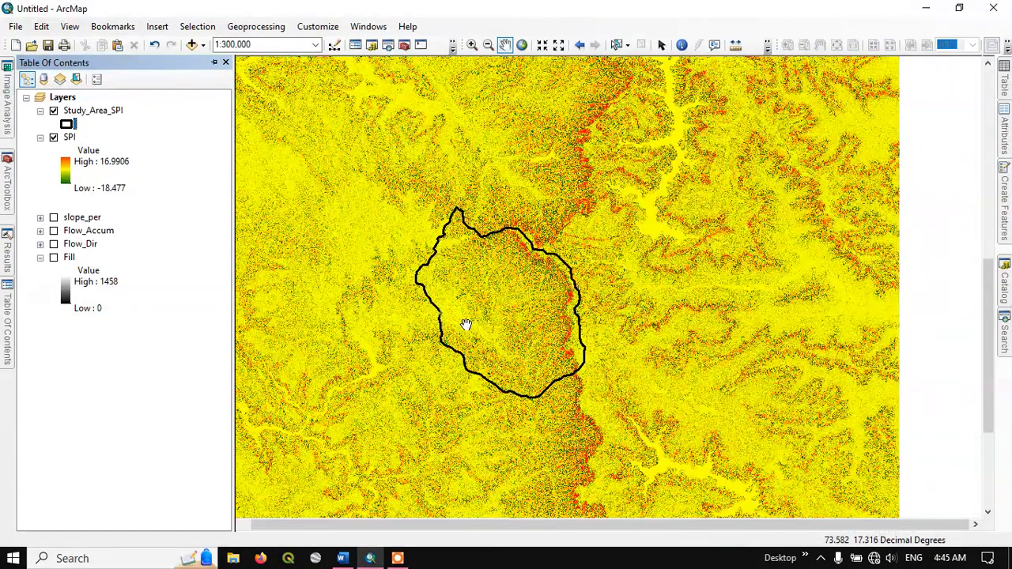
Open the raster Clip tool from the Raster Processing toolset of Data Management Tools.
click(5, 183)
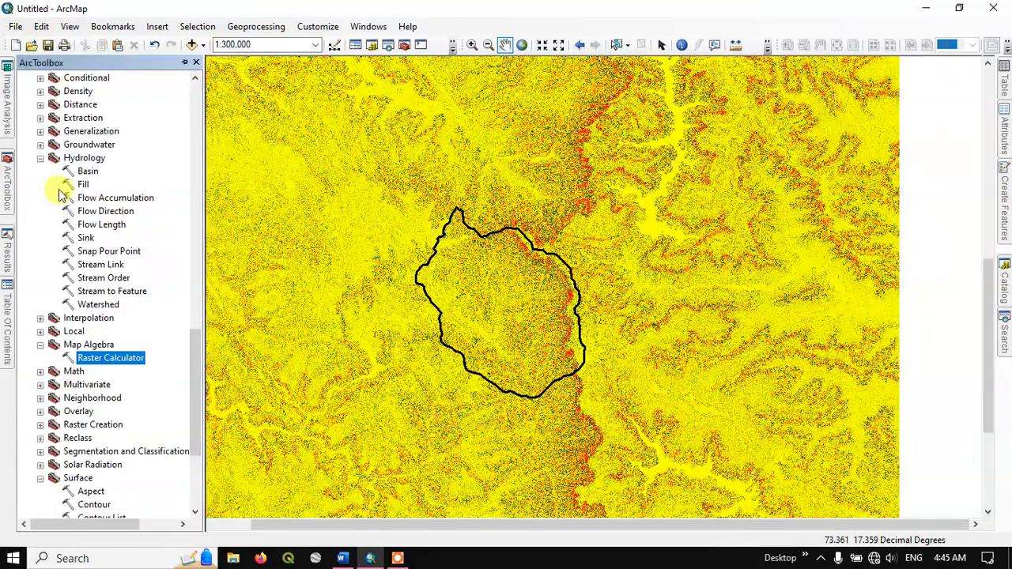
scroll(61, 195, up, 15)
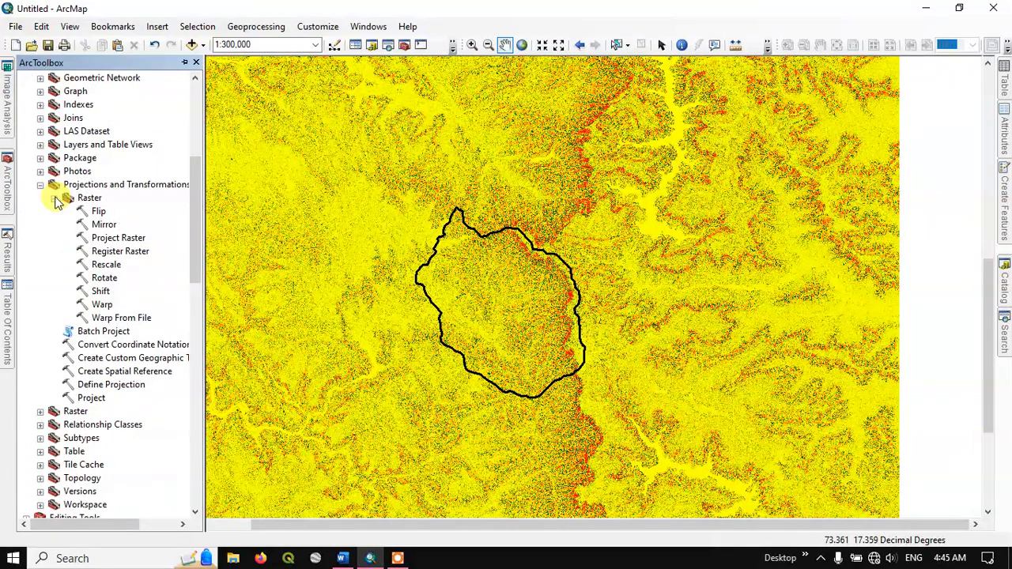
scroll(56, 203, up, 3)
scroll(59, 207, up, 3)
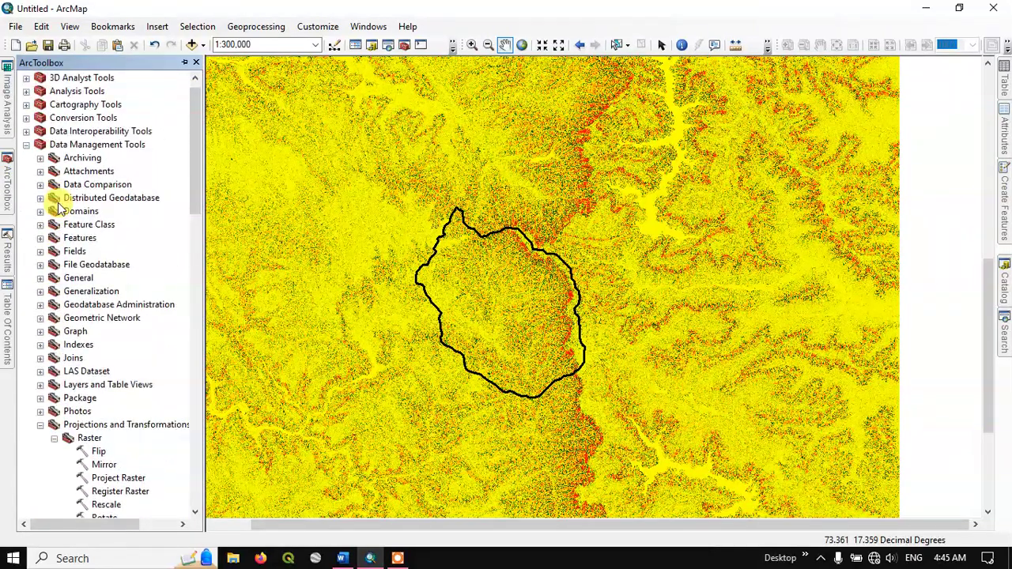
scroll(67, 348, down, 4)
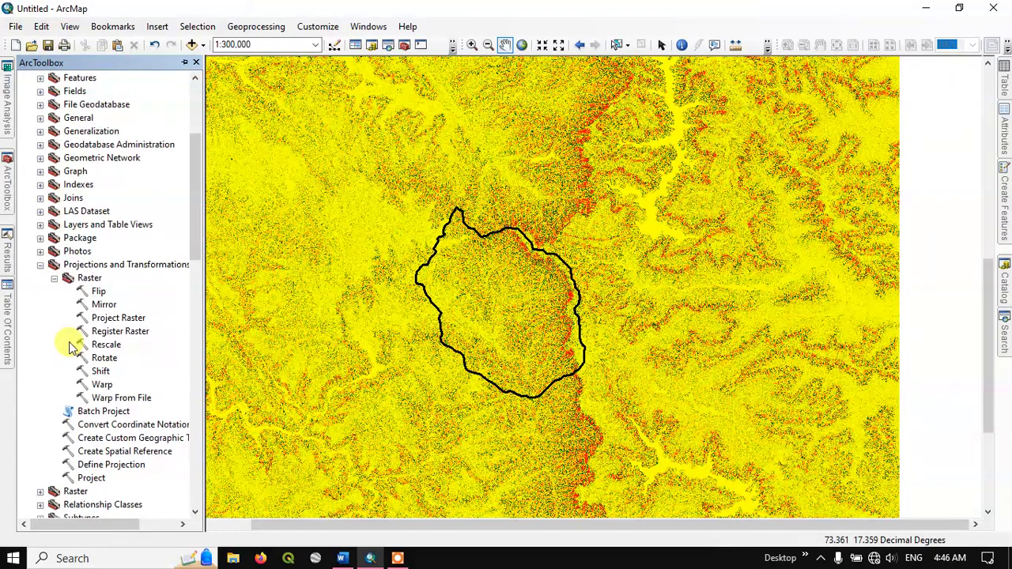
click(41, 264)
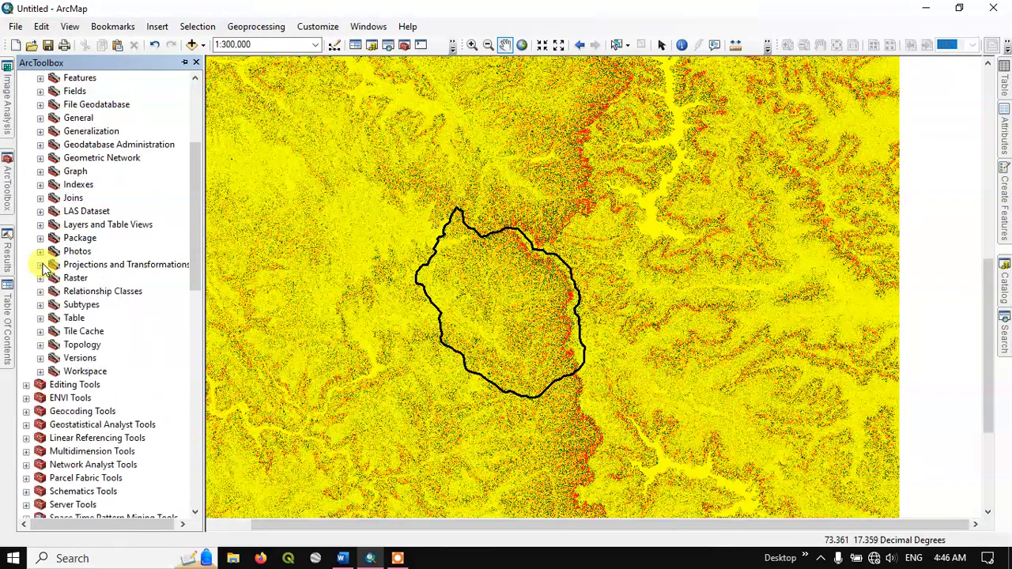
scroll(68, 205, up, 5)
click(26, 158)
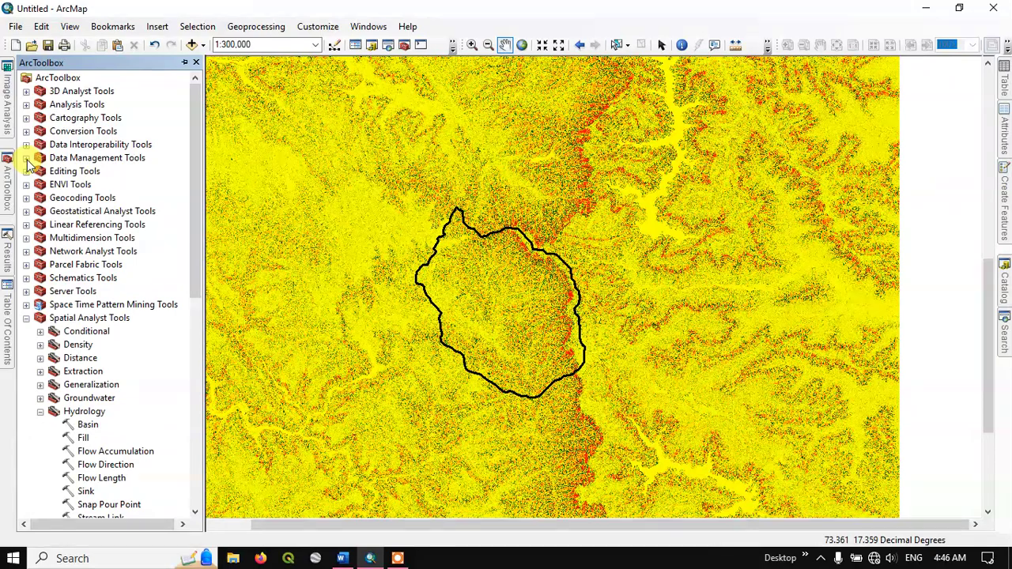
click(27, 158)
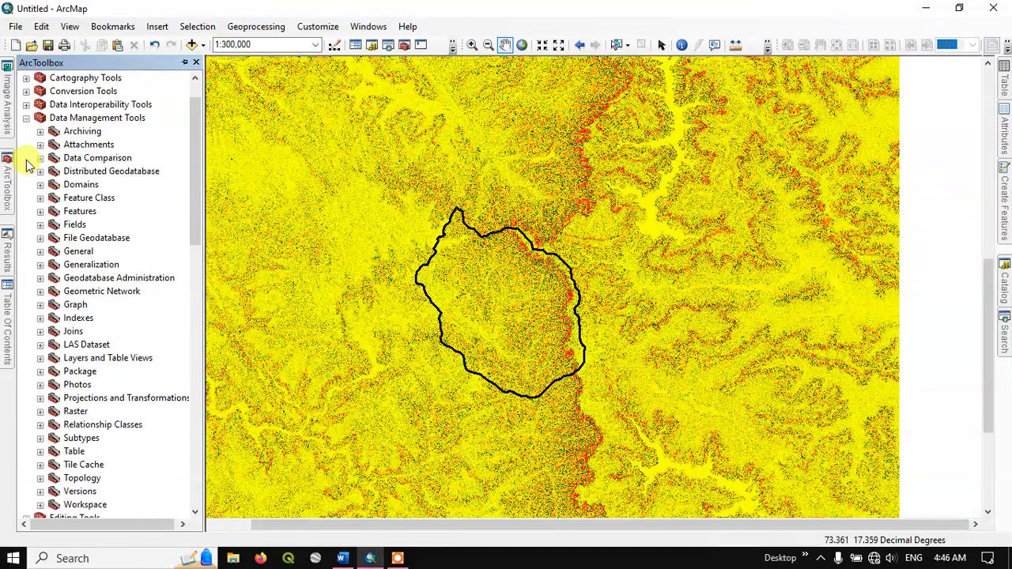
scroll(52, 197, down, 3)
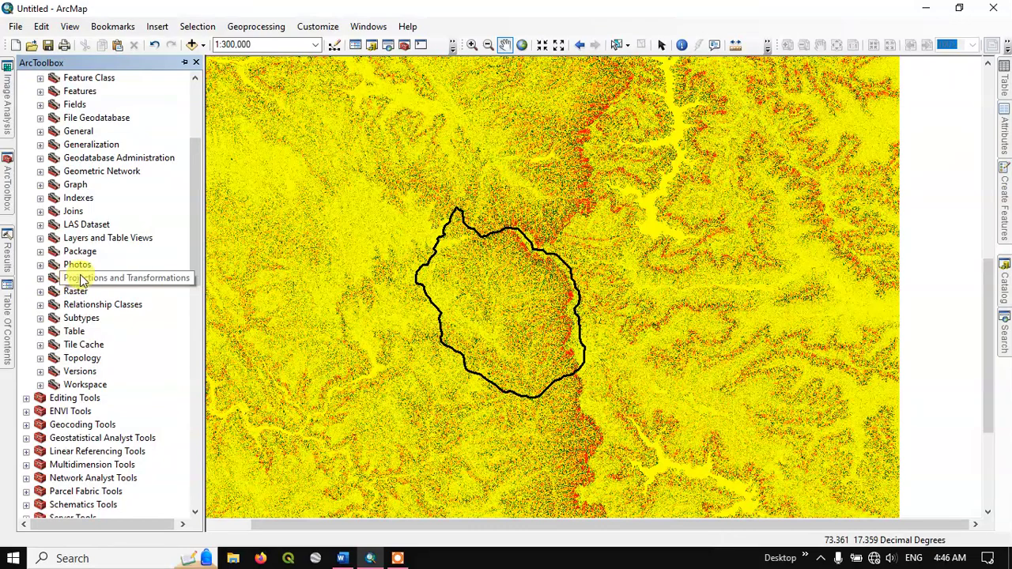
click(40, 291)
scroll(56, 284, down, 2)
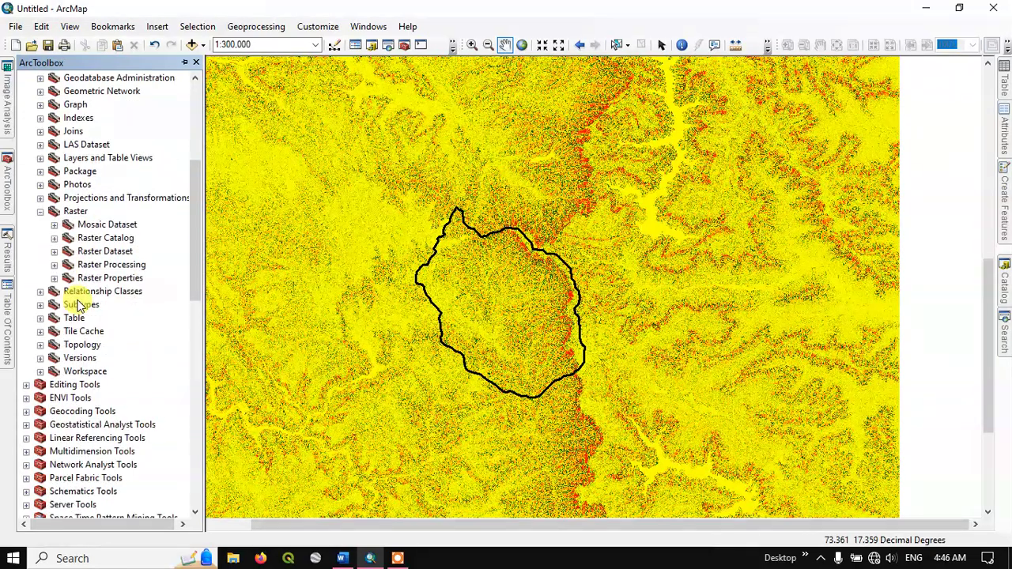
click(55, 265)
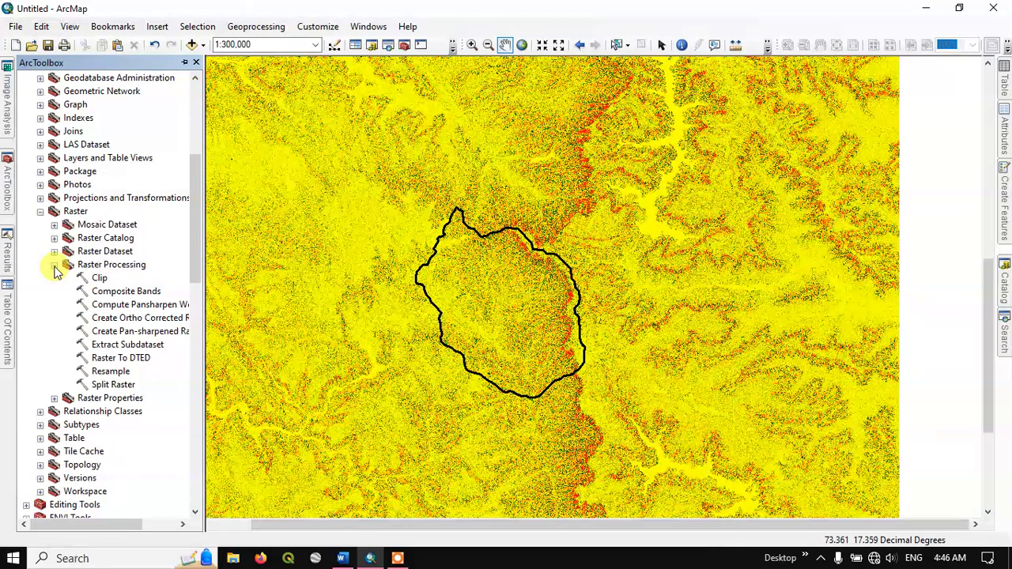
double_click(99, 278)
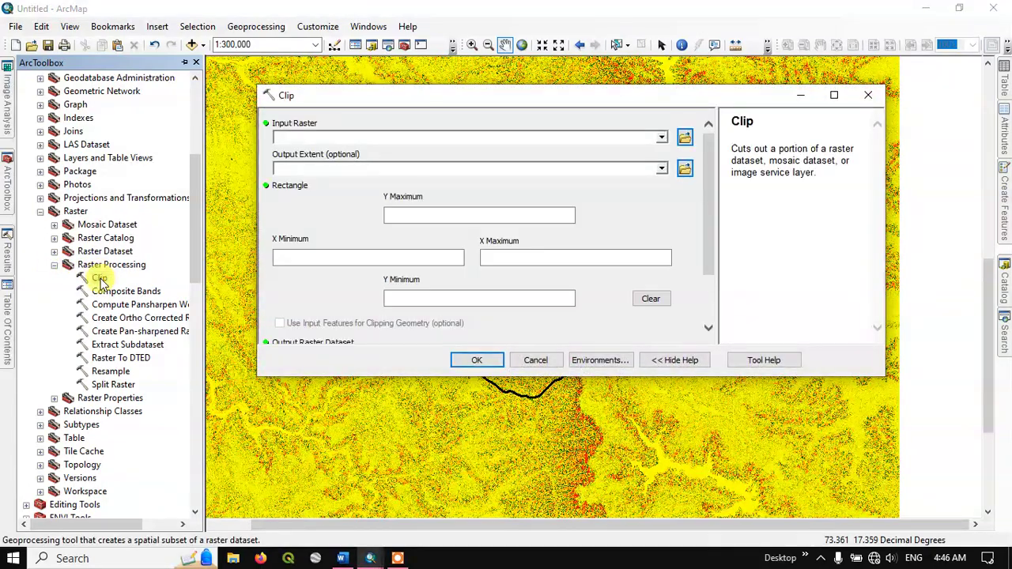
Set SPI as the raster to clip and Study_Area_SPI as the output extent.
click(661, 137)
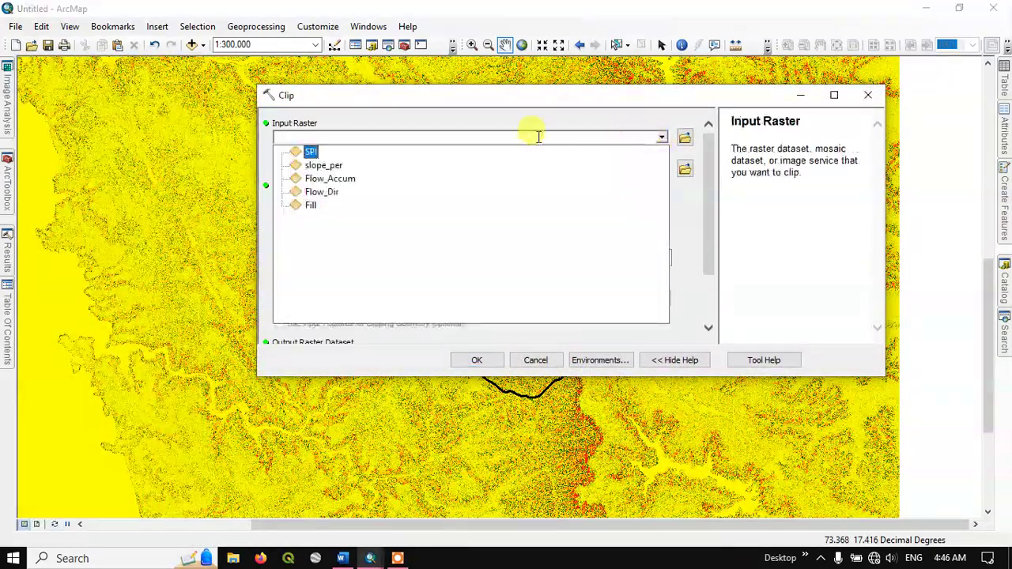
click(310, 152)
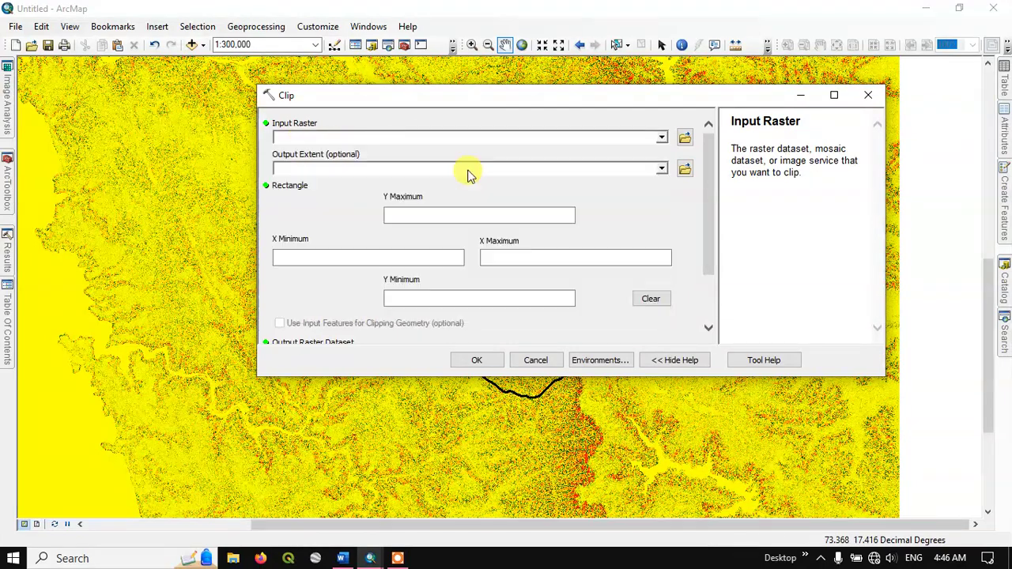
click(661, 169)
click(353, 186)
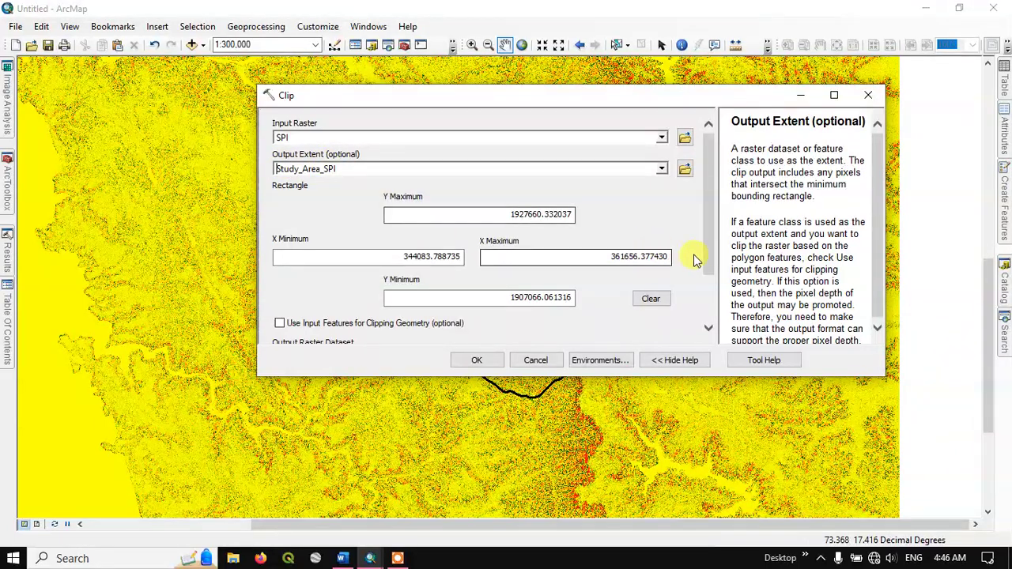
Enable the input features as clipping geometry and maintain the clipping extent for the clip.
scroll(696, 269, down, 2)
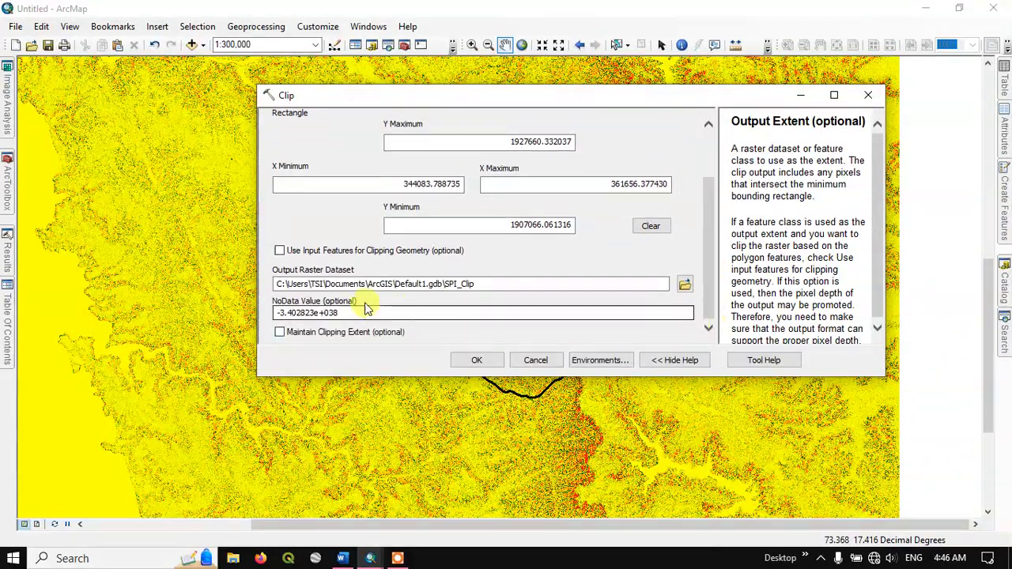
click(280, 252)
click(280, 252)
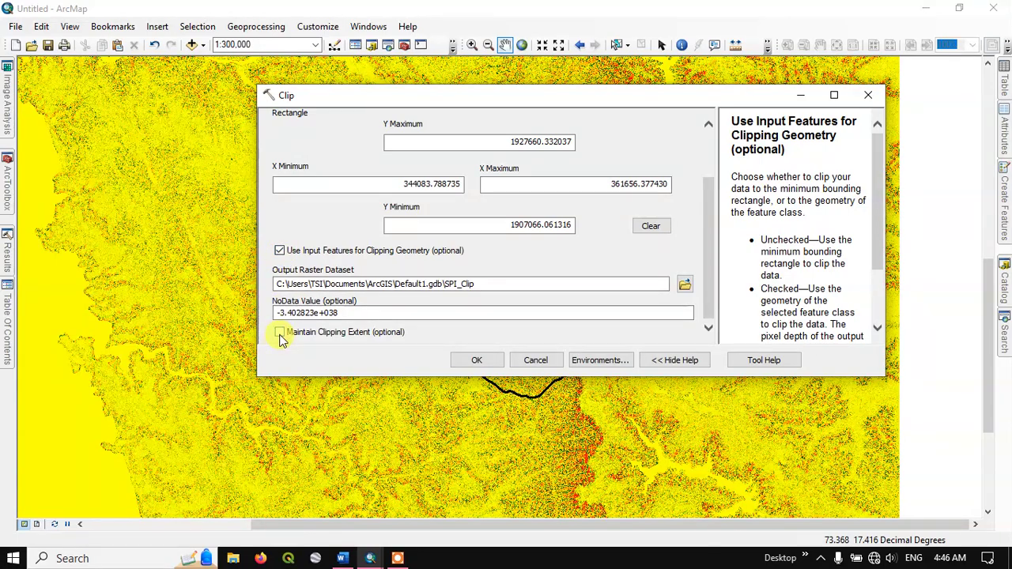
click(280, 333)
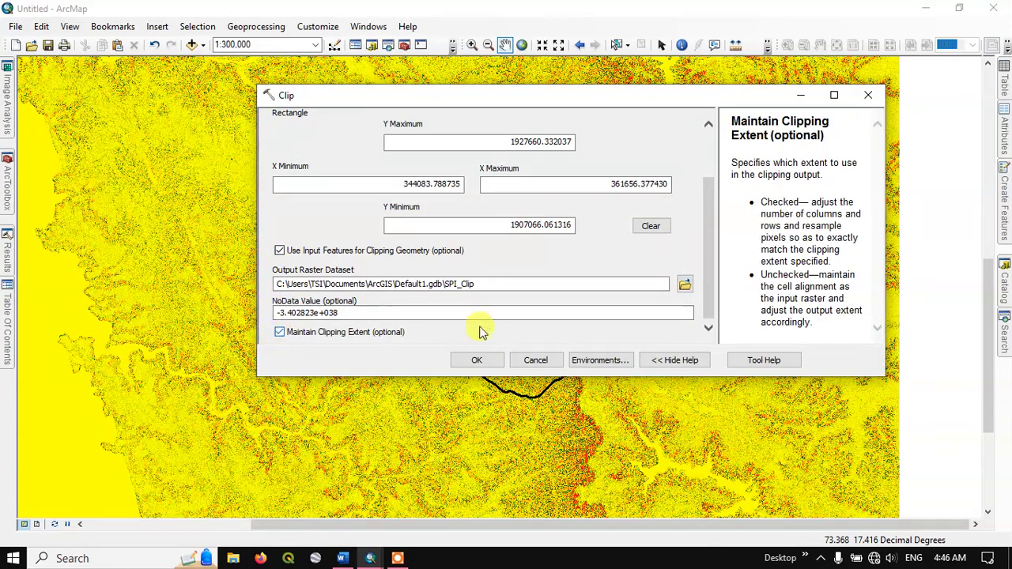
Set the raster analysis mask to Study_Area_SPI and run the clip with SPI_Clip as the output raster.
click(593, 360)
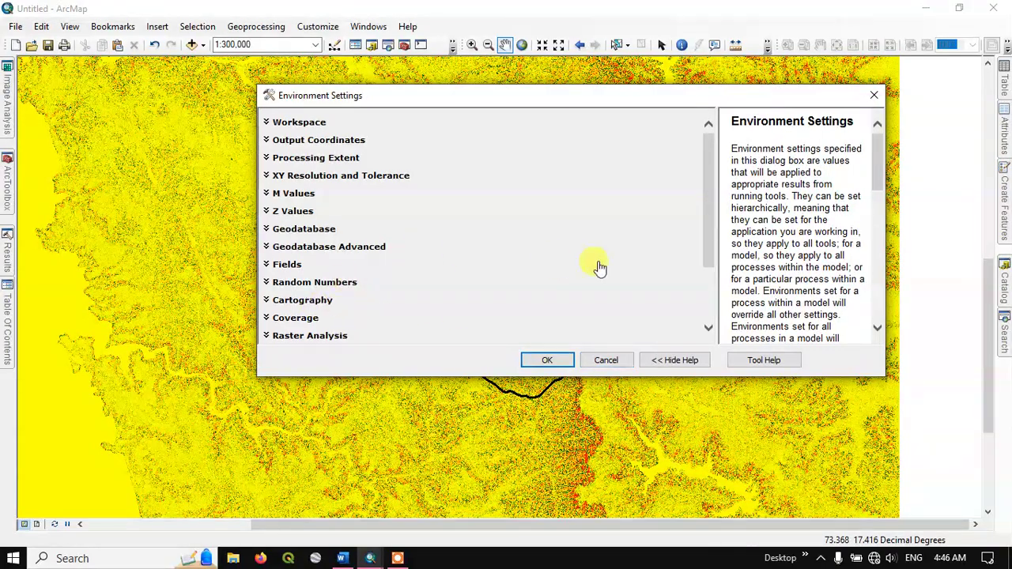
scroll(723, 277, down, 3)
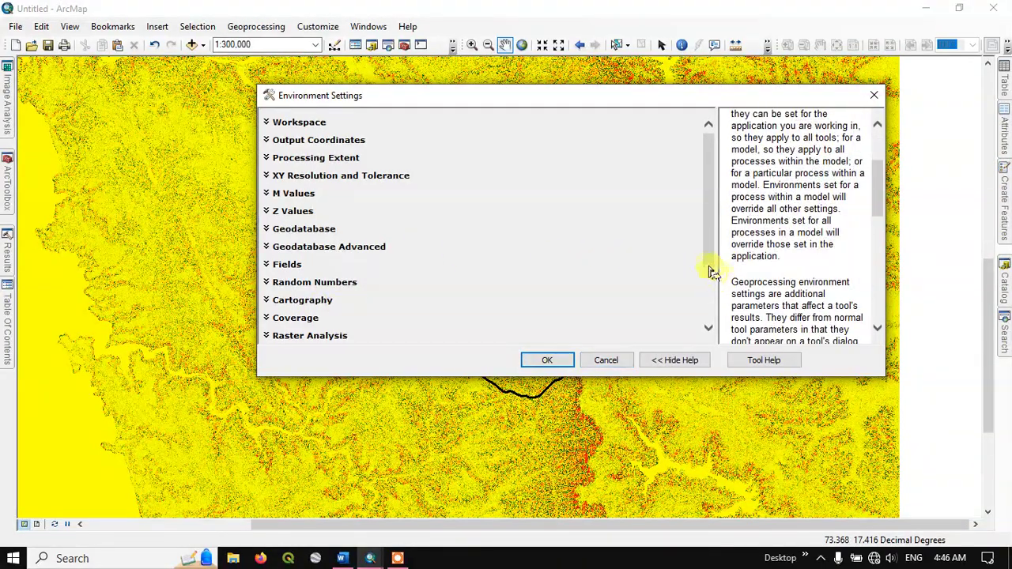
scroll(704, 280, down, 3)
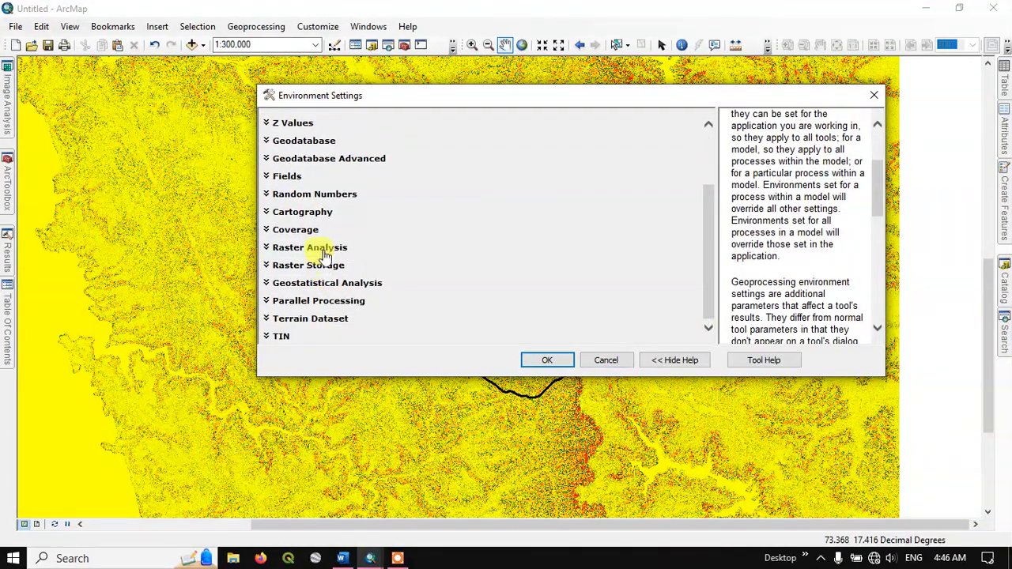
click(324, 251)
click(664, 327)
click(354, 338)
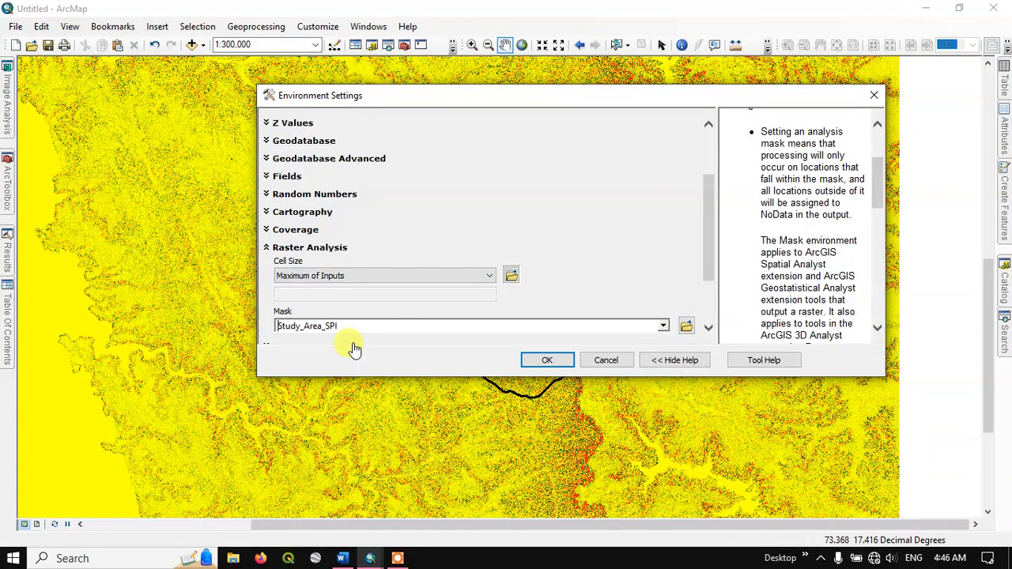
click(523, 360)
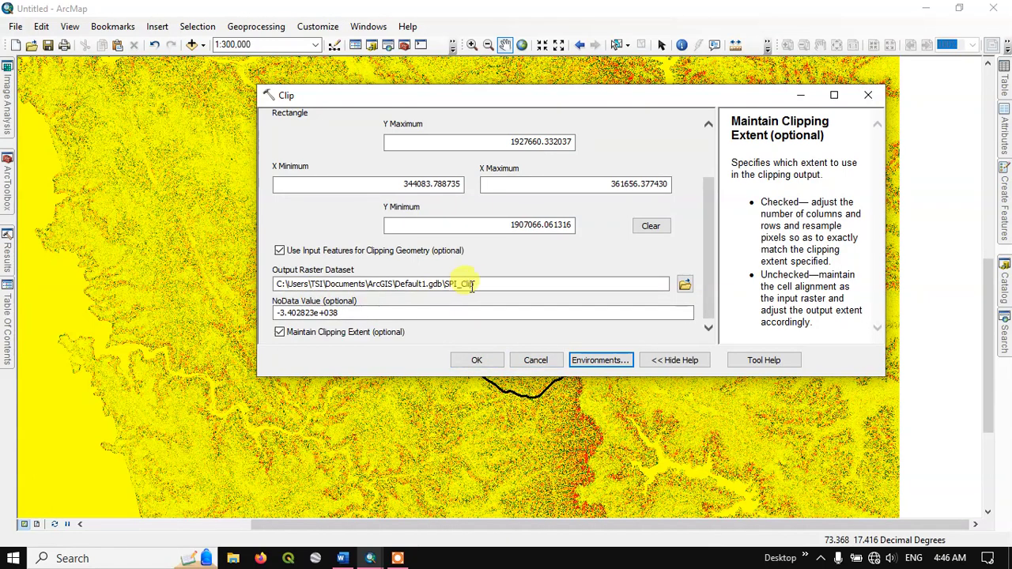
double_click(460, 283)
click(474, 360)
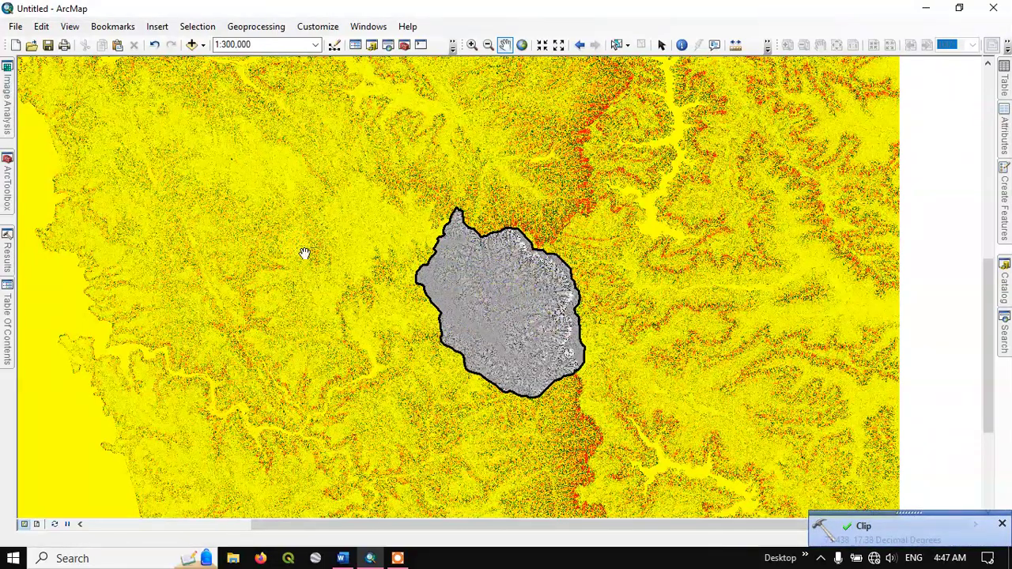
Hide the full SPI layer and apply the green-yellow-red color ramp to the stretched SPI_Clip layer.
mouse_move(4, 326)
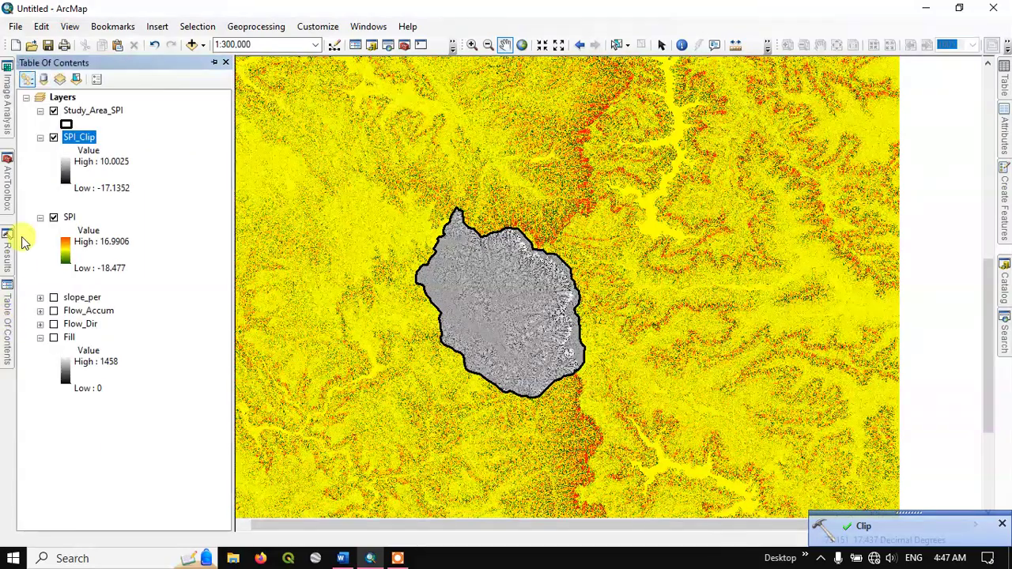
click(53, 218)
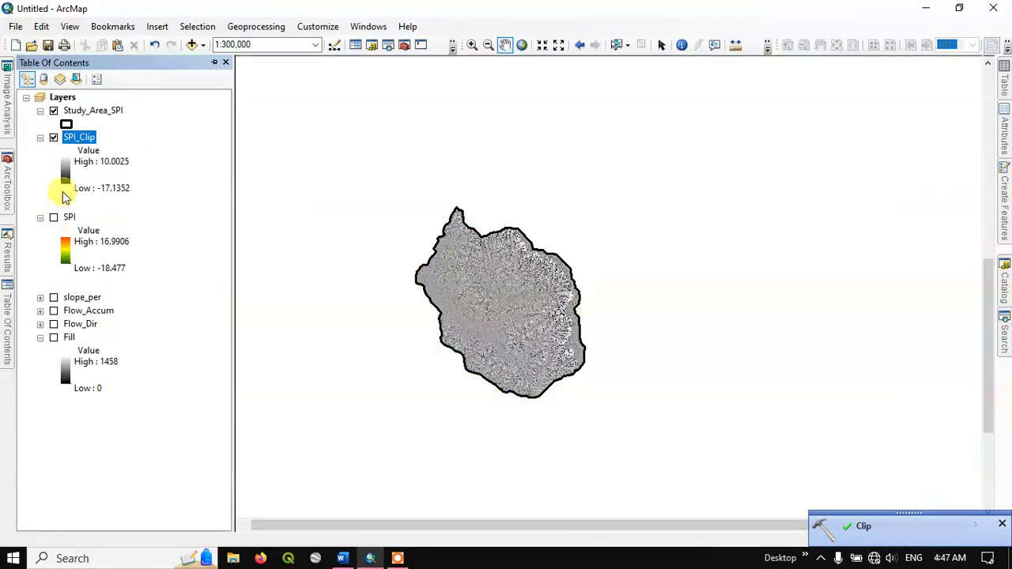
right_click(87, 139)
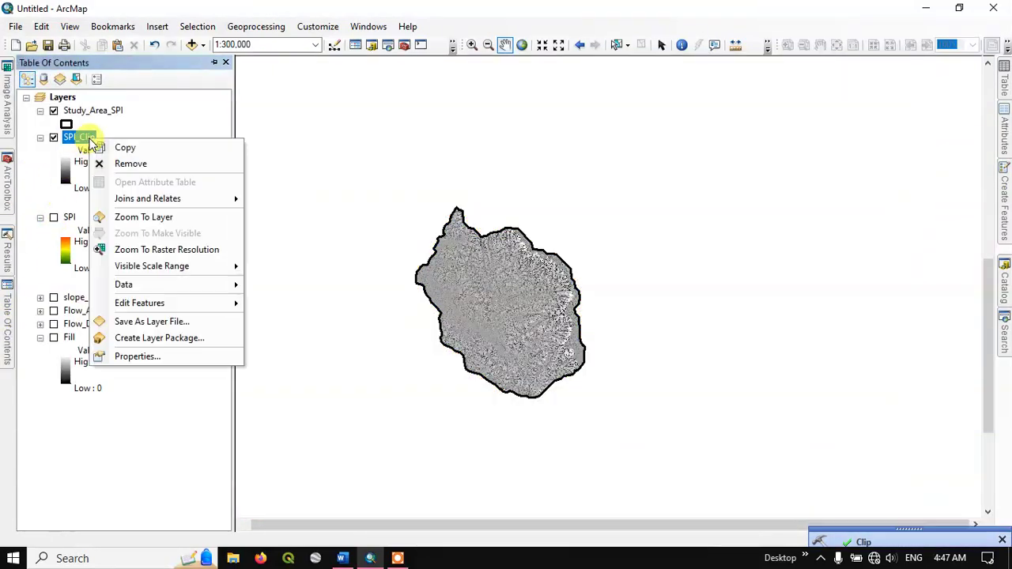
click(137, 355)
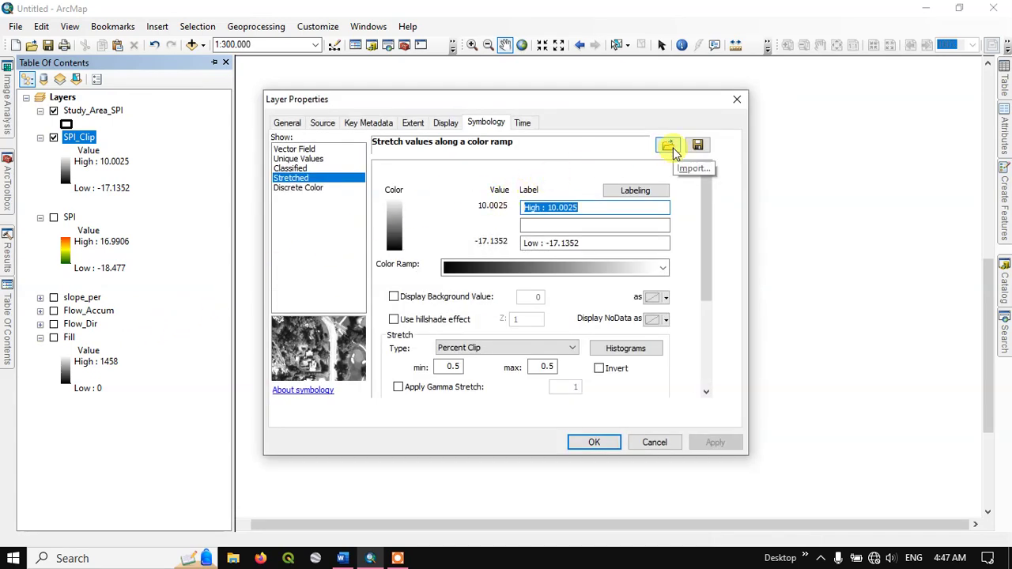
click(662, 268)
scroll(625, 202, up, 1)
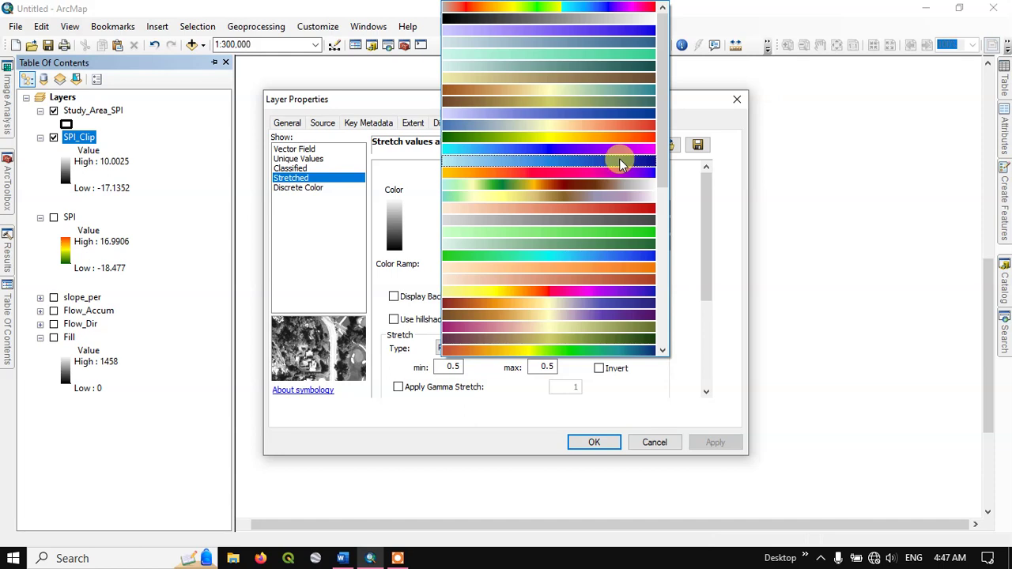
click(606, 138)
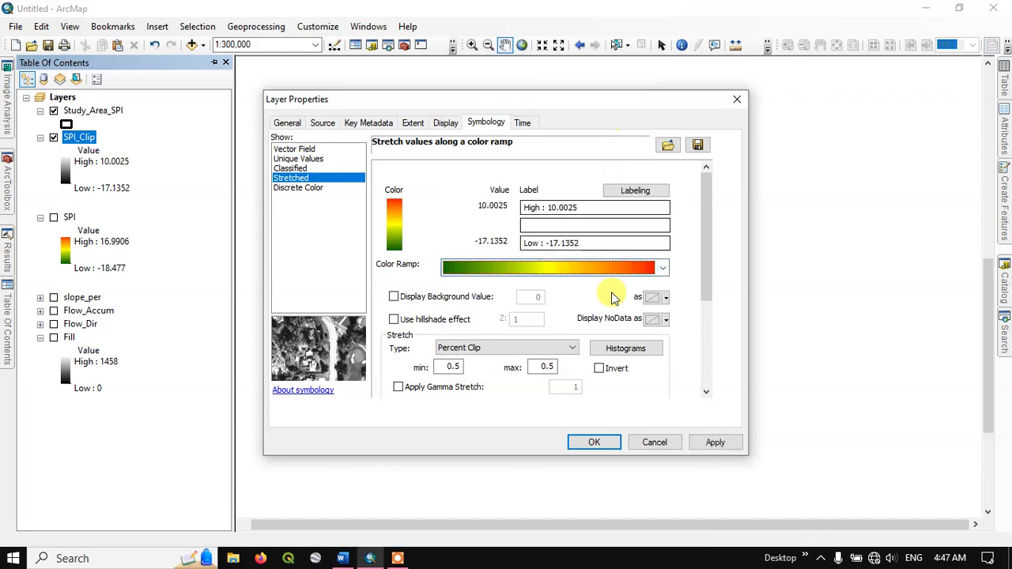
click(714, 442)
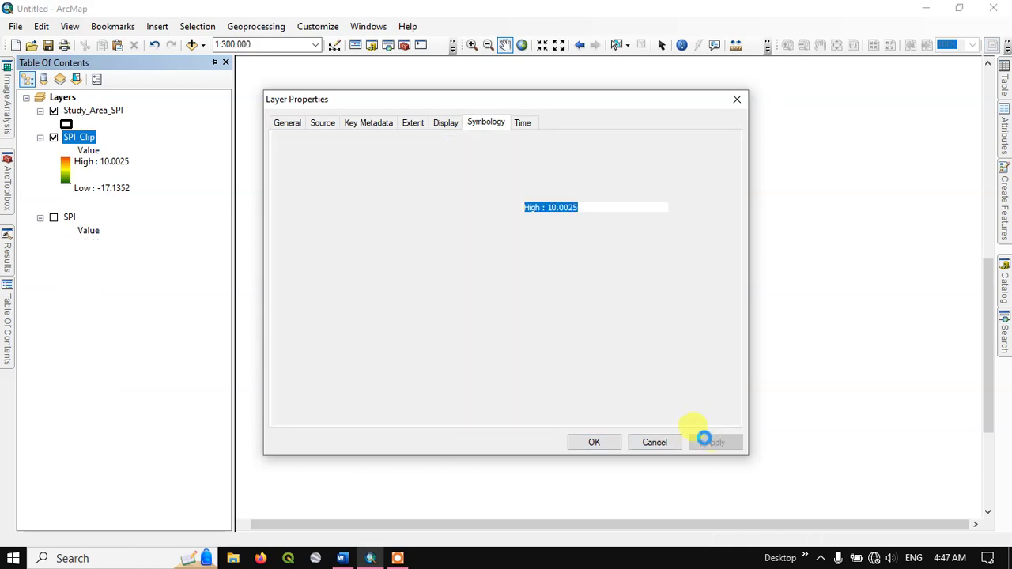
Turn on the hillshade effect for the SPI_Clip layer.
click(392, 320)
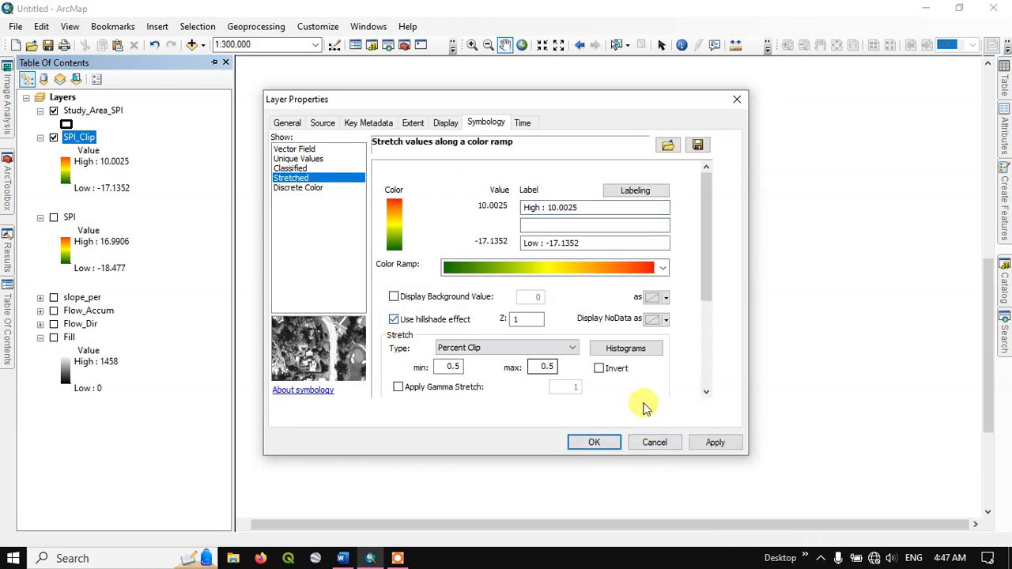
click(711, 442)
click(597, 443)
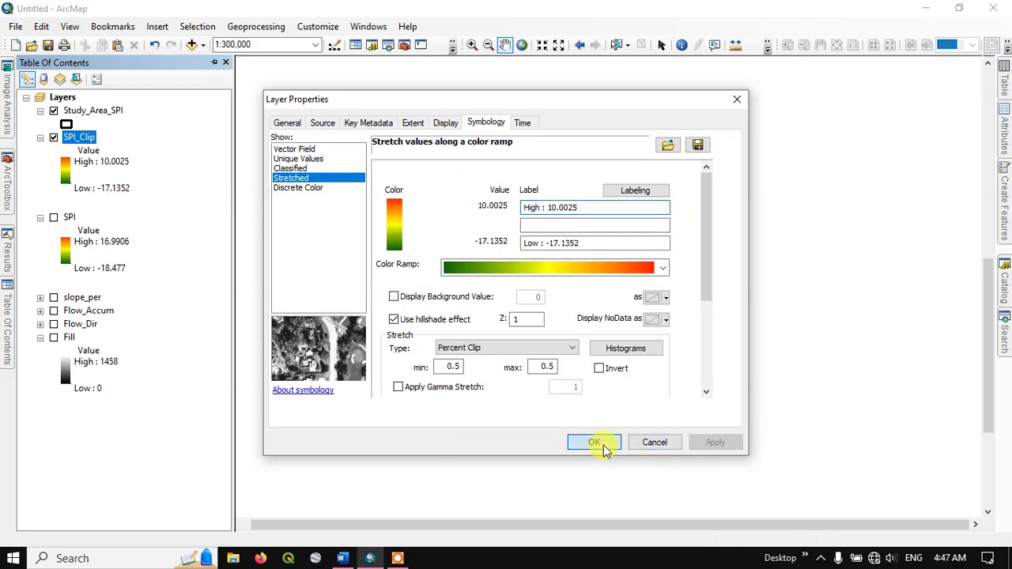
Examine the hillshaded SPI_Clip raster along the eastern escarpment and across the whole study area.
scroll(484, 323, up, 3)
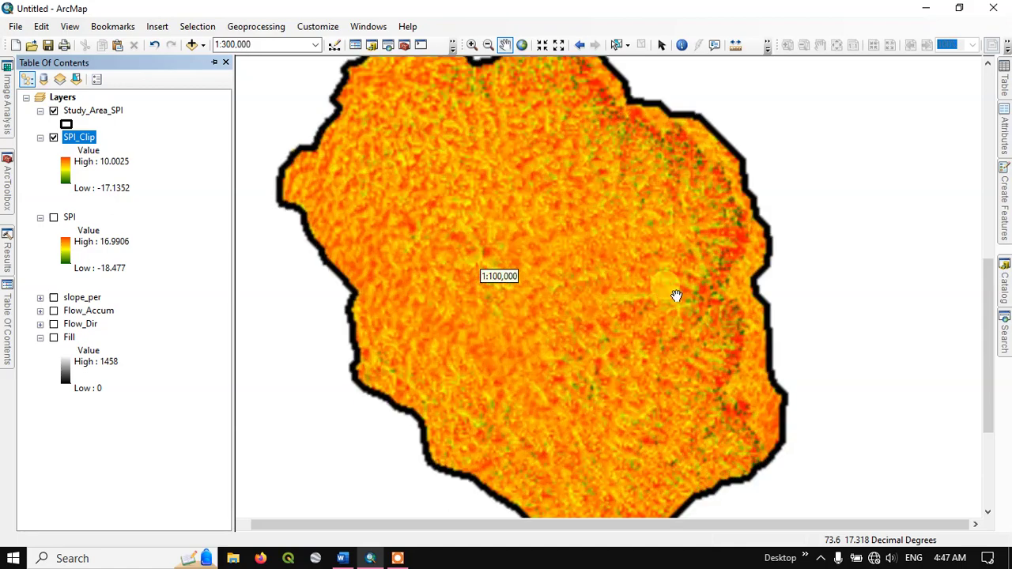
scroll(736, 320, up, 2)
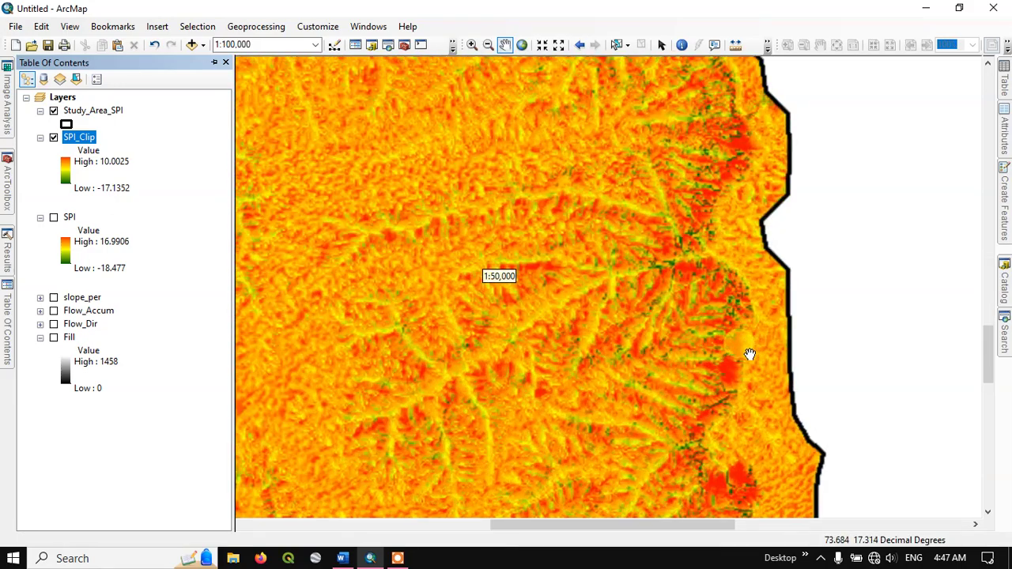
scroll(688, 133, down, 1)
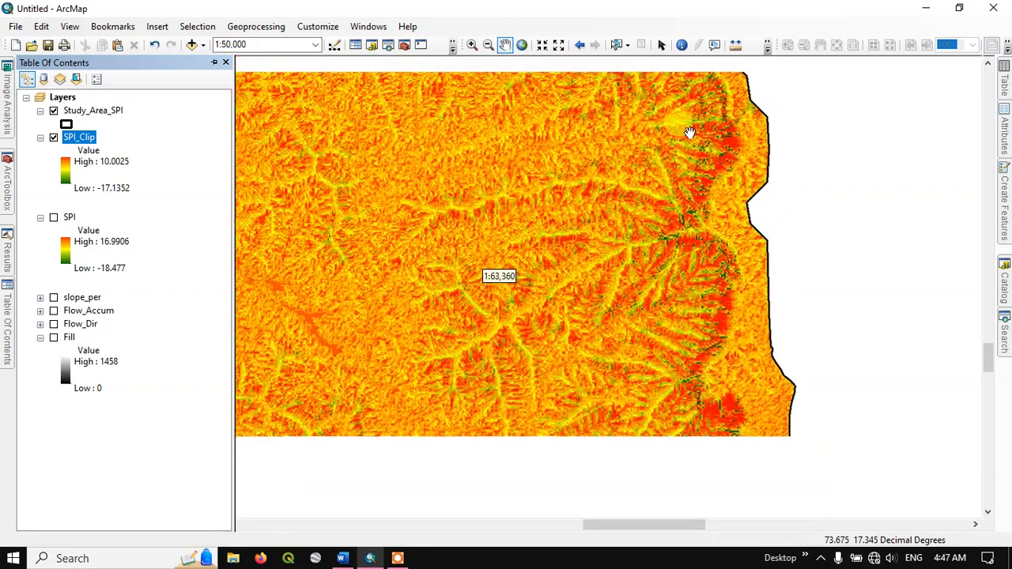
scroll(689, 132, down, 3)
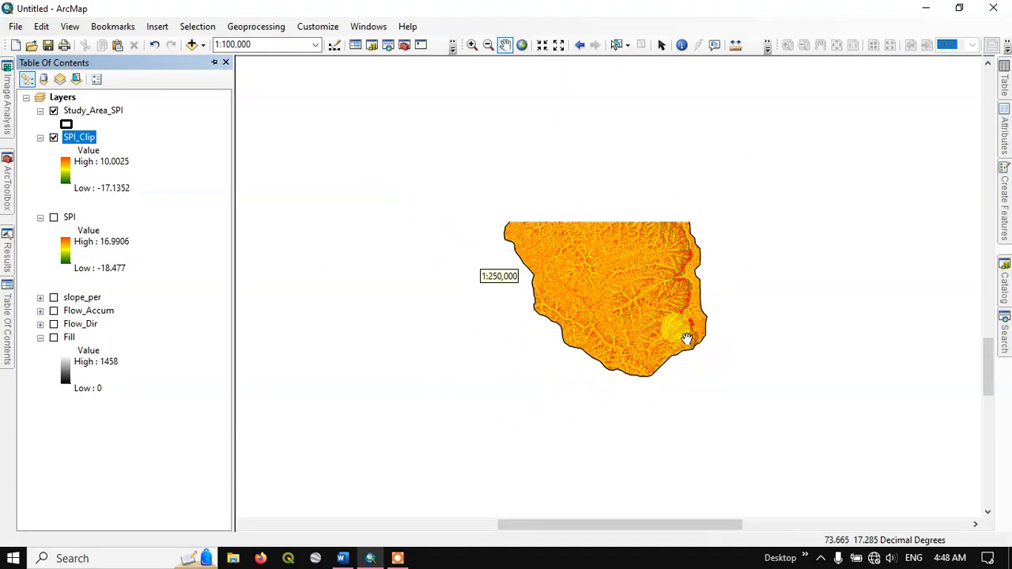
scroll(654, 219, up, 1)
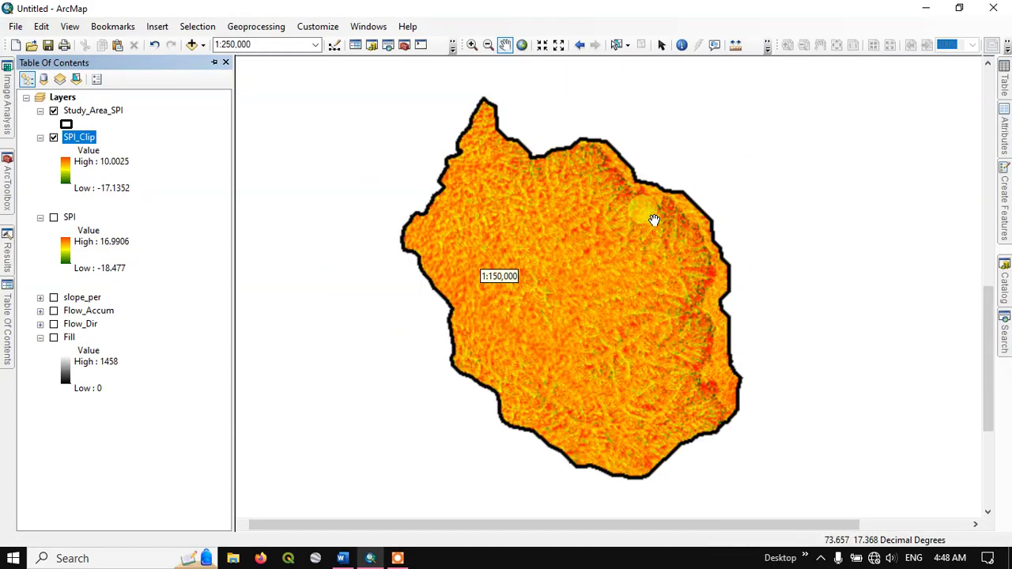